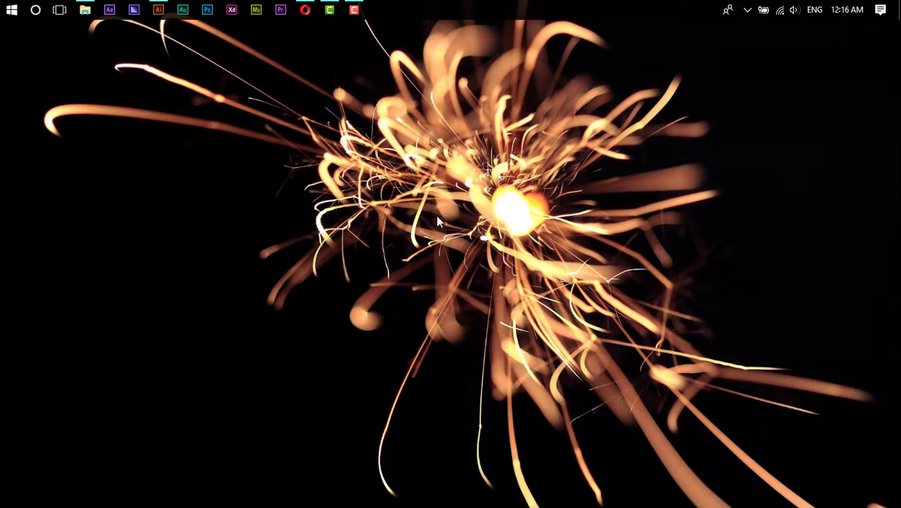
Bring up the neon ELITE artwork in Illustrator with the Layers panel closed and the word framed.
left_click(158, 9)
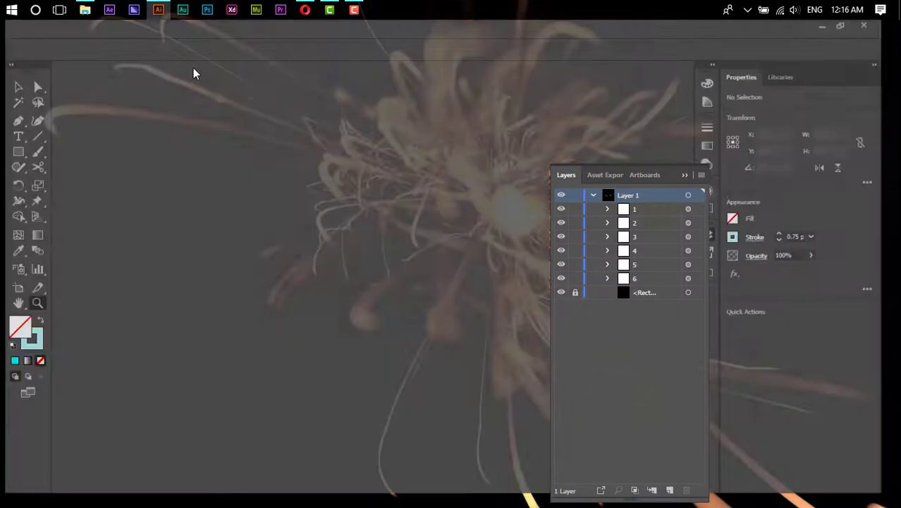
left_click(684, 175)
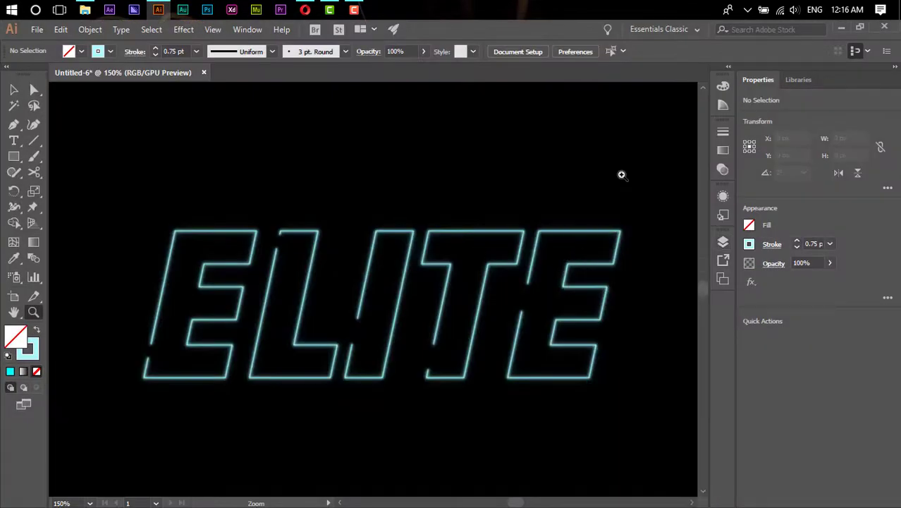
mouse_move(621, 175)
left_mouse_down()
mouse_move(599, 209)
mouse_move(491, 249)
left_mouse_up()
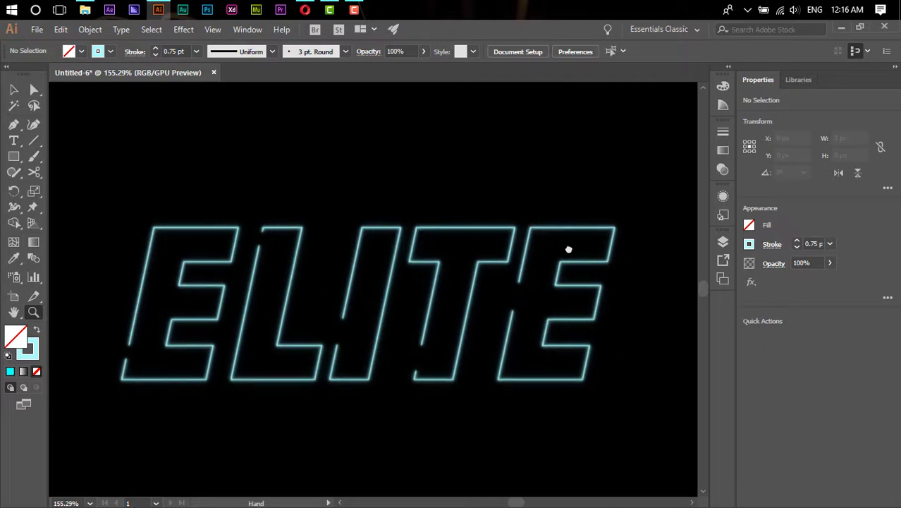
key("v")
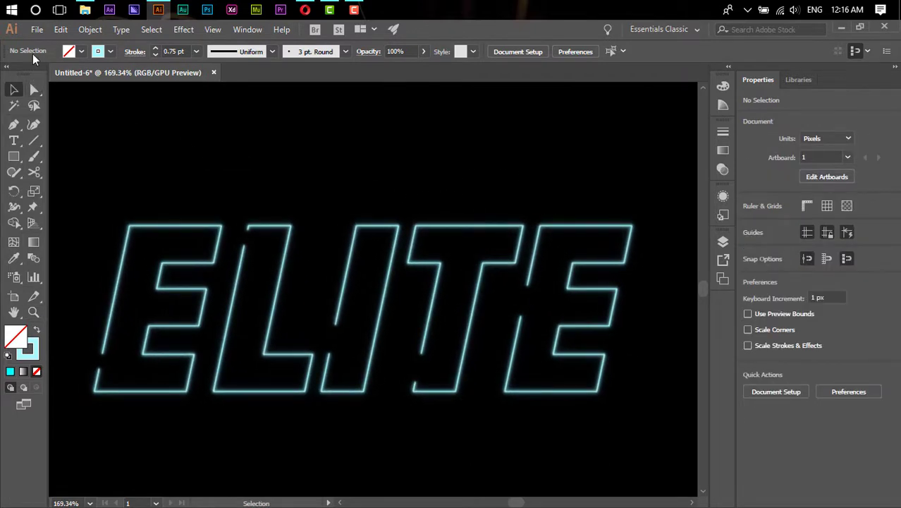
Create a new 800 × 800 px Custom document from File > New.
left_click(37, 29)
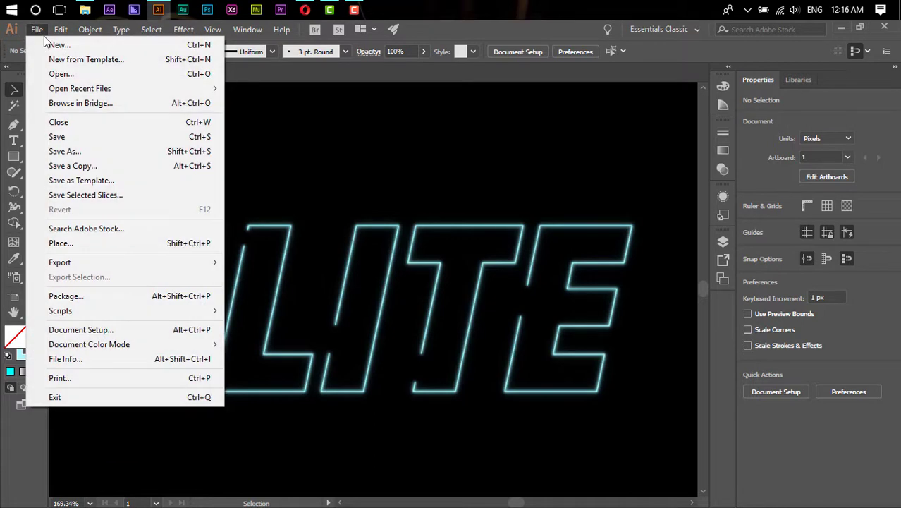
left_click(59, 44)
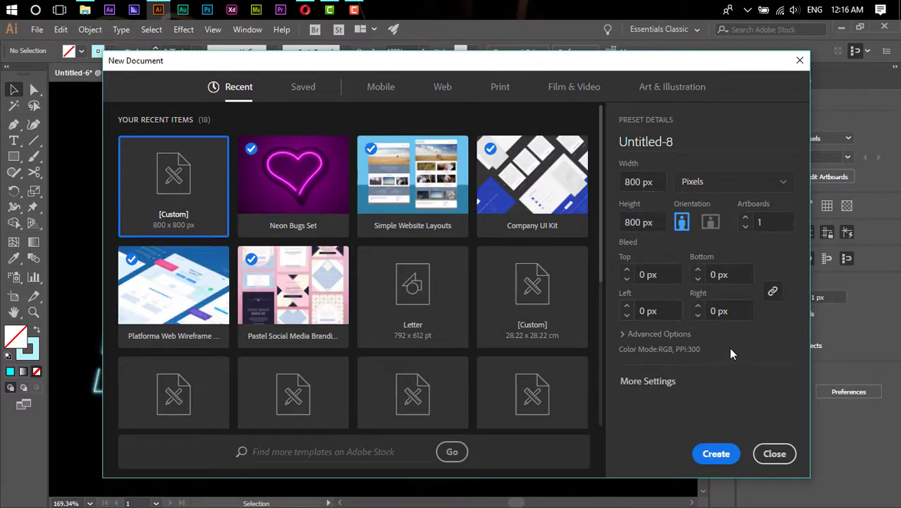
left_click(716, 455)
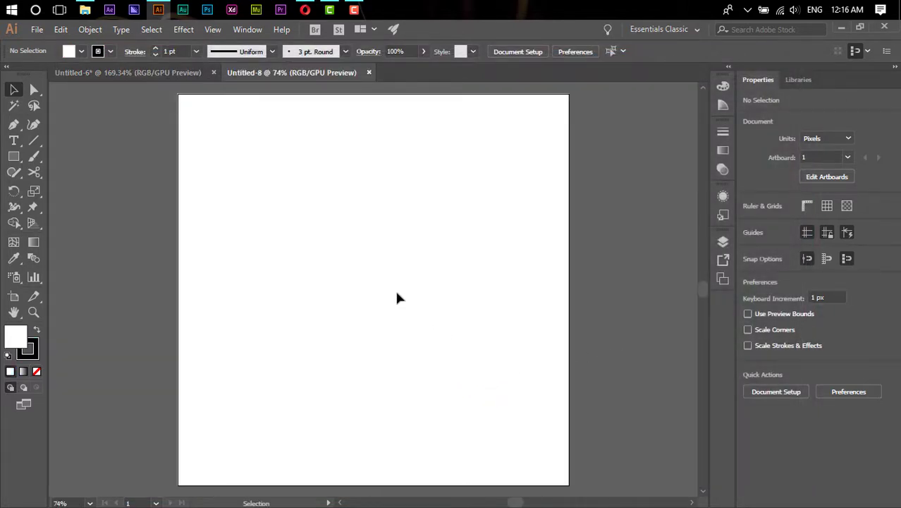
Draw an 800 × 800 px rectangle with no stroke and a black fill.
left_click(14, 156)
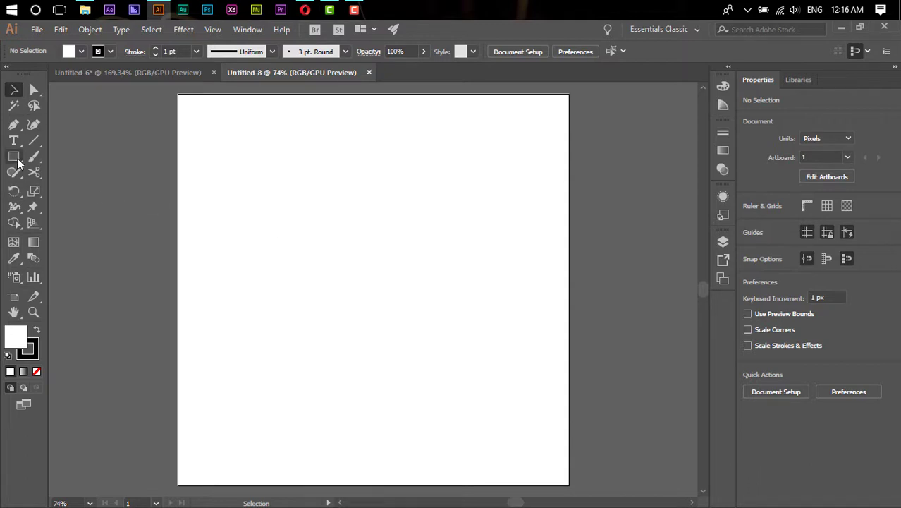
left_click(320, 237)
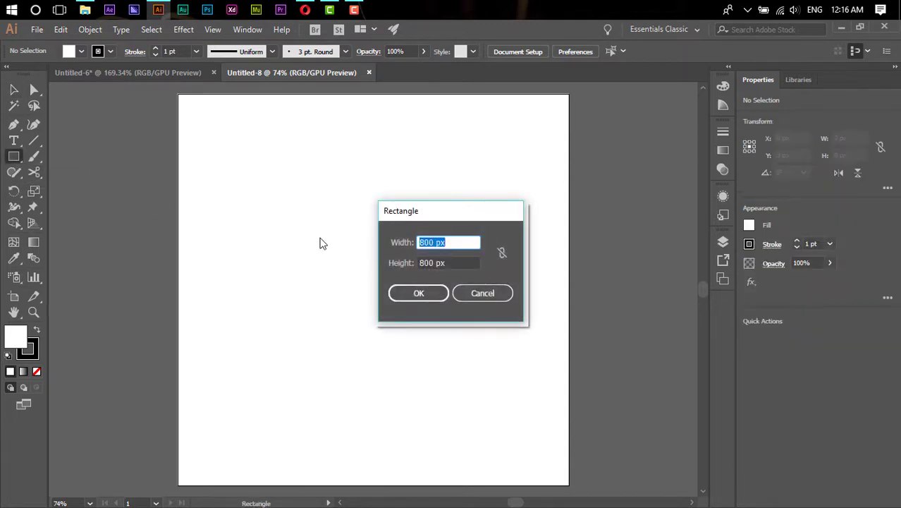
key("Return")
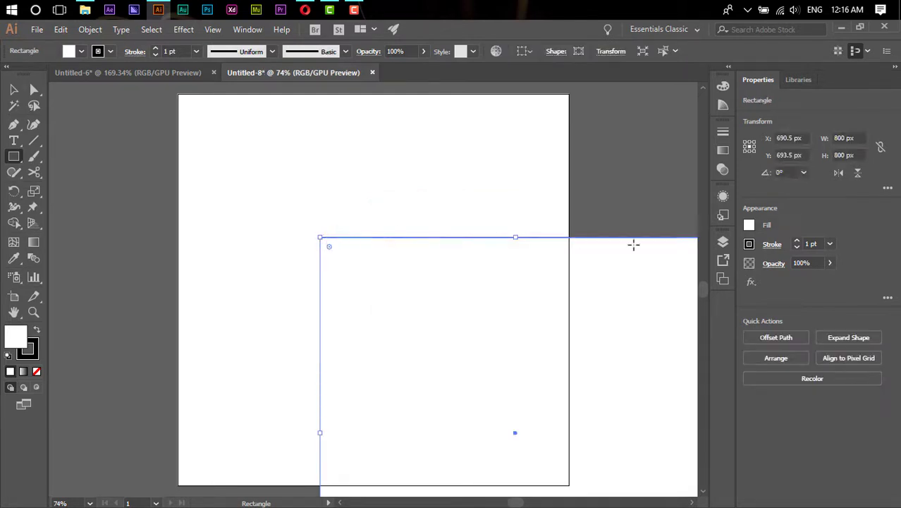
left_click(751, 245)
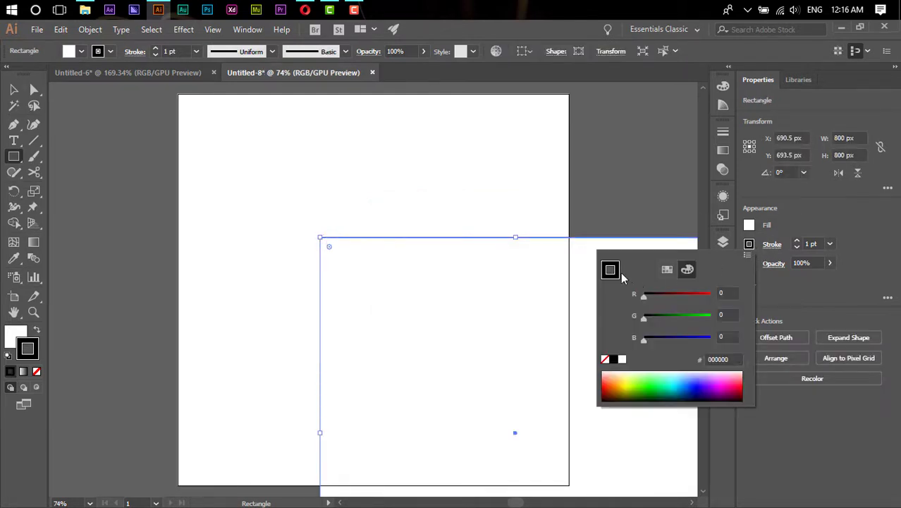
left_click(605, 360)
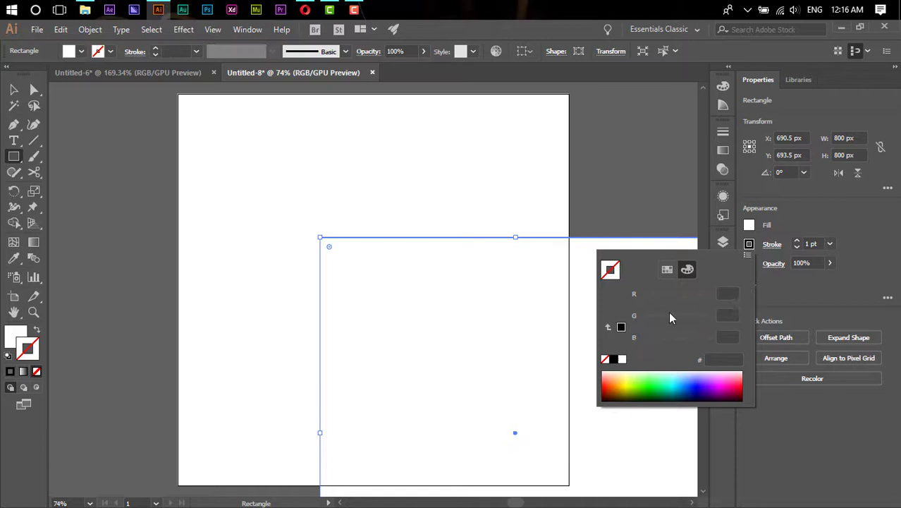
left_click(750, 229)
left_click(750, 227)
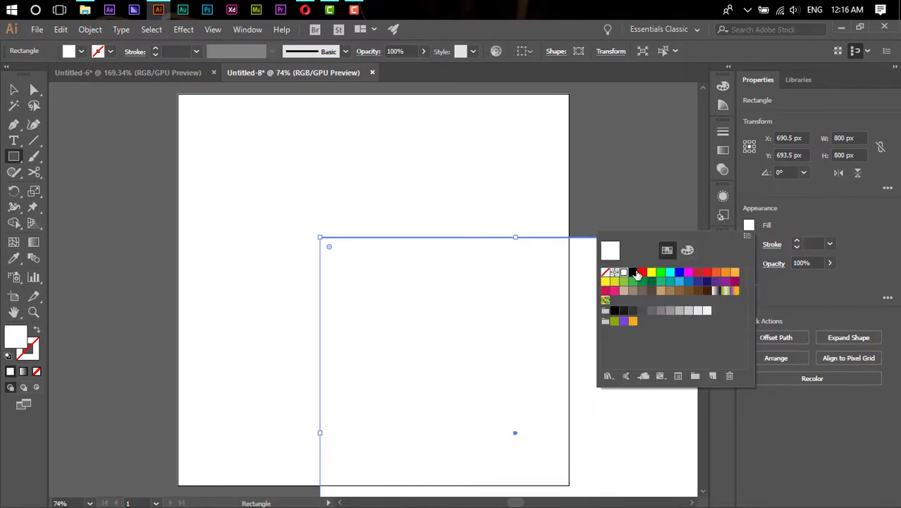
left_click(633, 272)
Fit the black rectangle exactly over the artboard and lock it in Layers.
key("v")
left_click(443, 185)
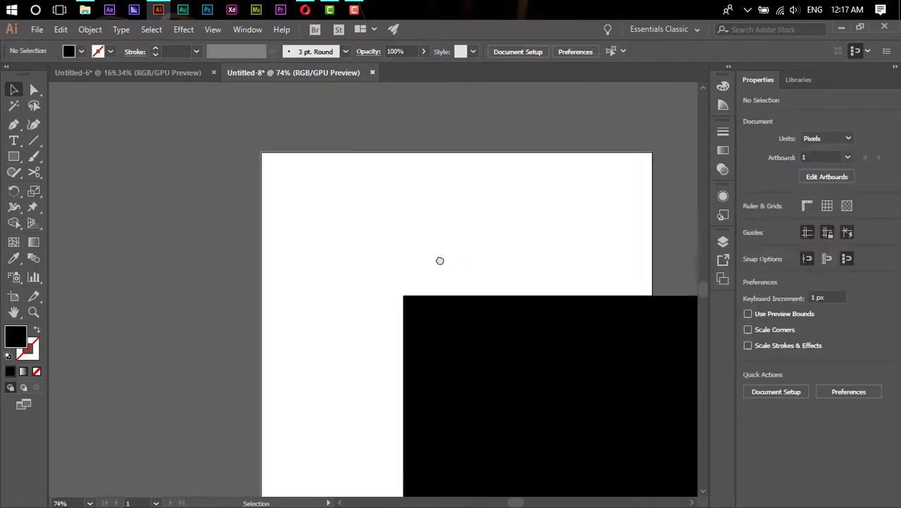
left_click_drag(474, 351, 329, 207)
left_click_drag(513, 211, 467, 161)
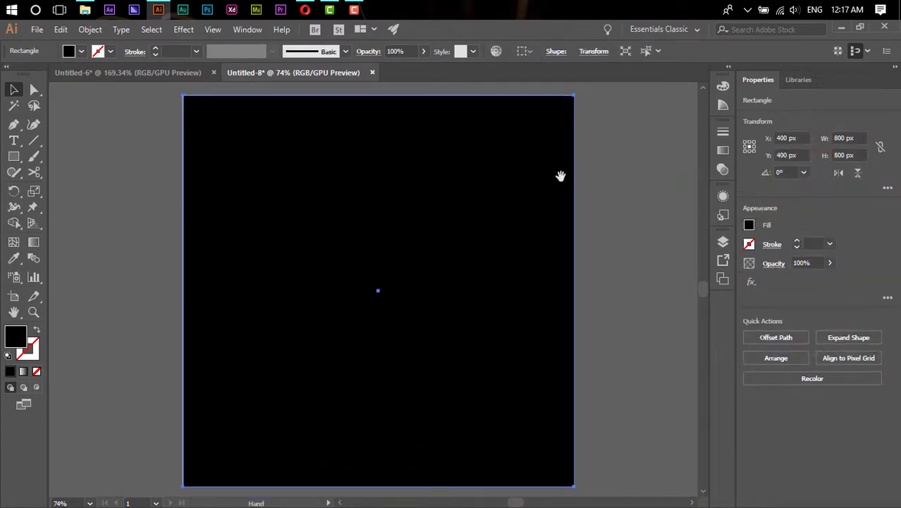
left_click(723, 241)
left_click(592, 196)
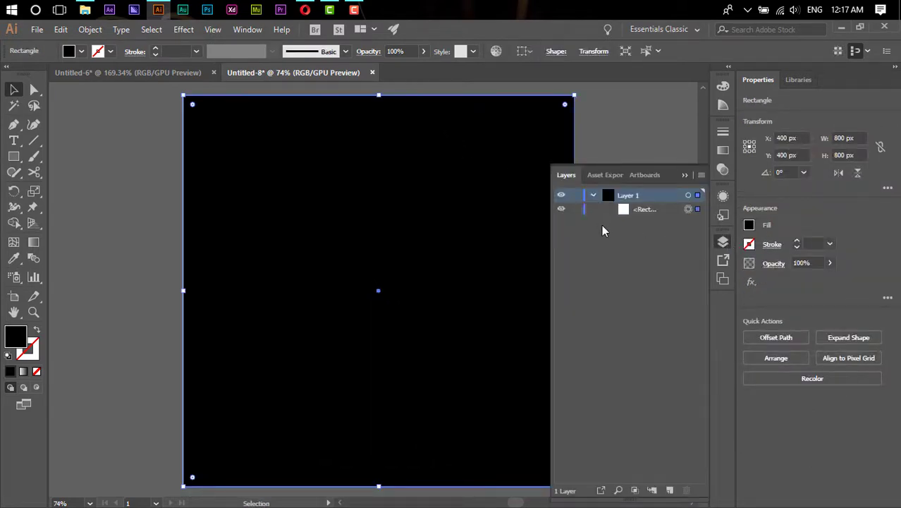
left_click(576, 209)
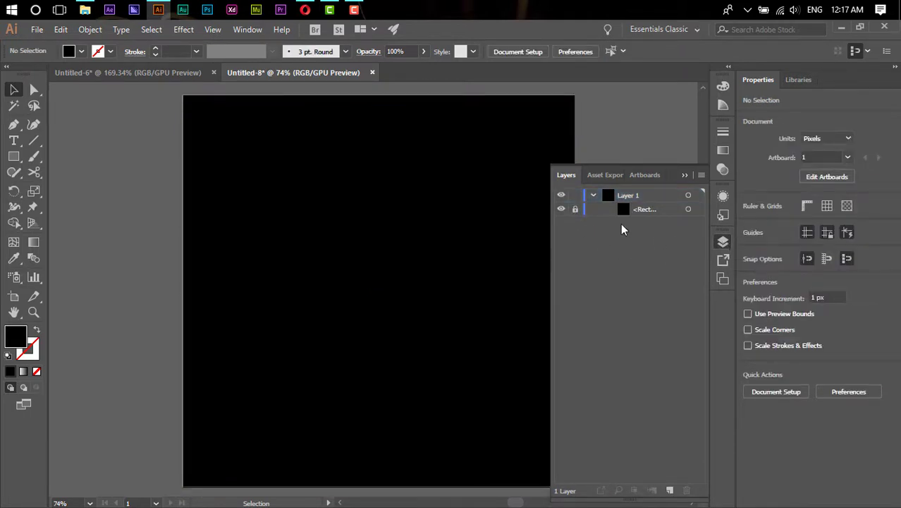
Type the word ELITE near the artboard centre and colour it cyan.
left_click(360, 296)
key("t")
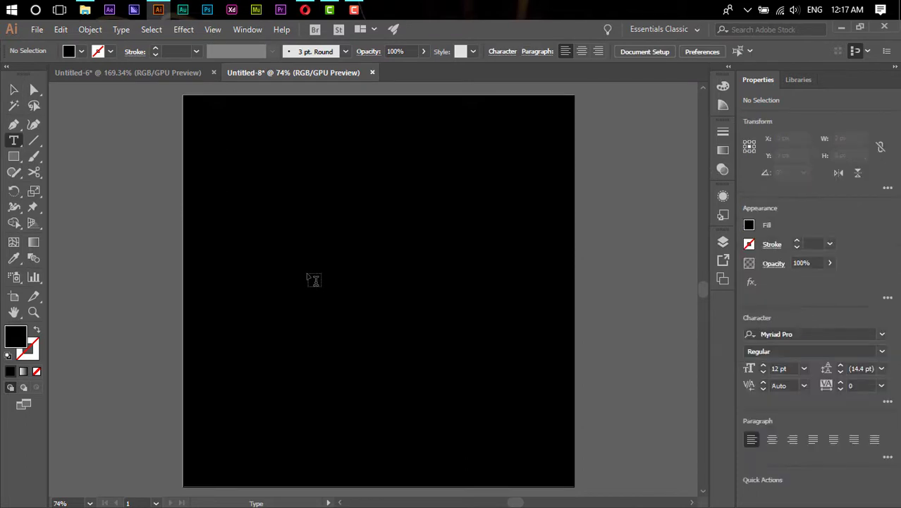
left_click(312, 279)
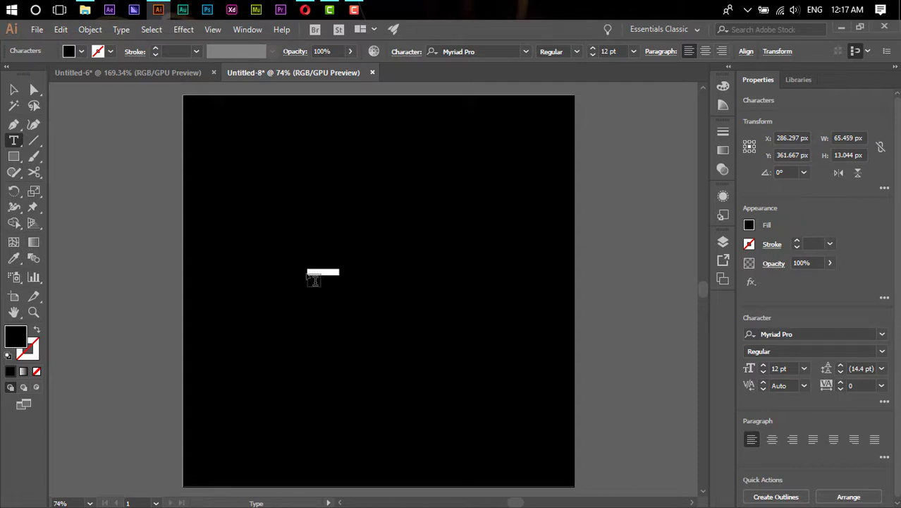
key("BackSpace")
key("ctrl+a")
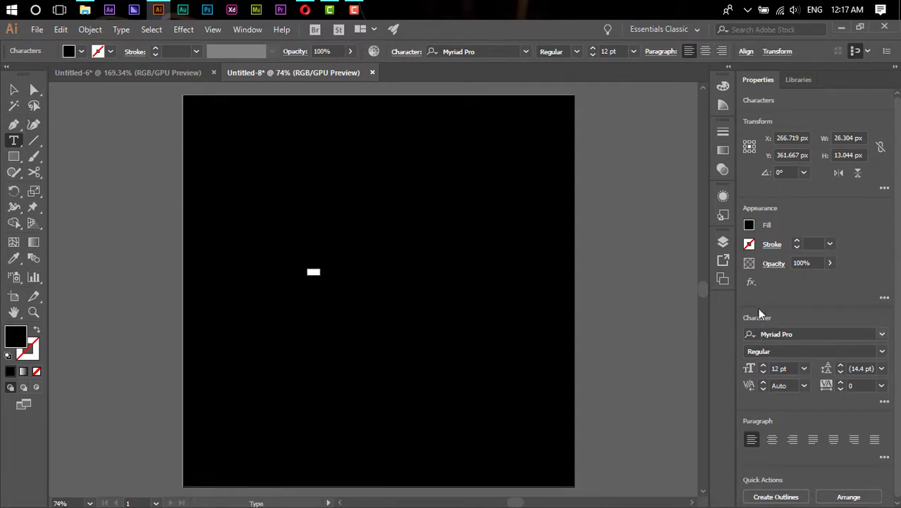
left_click(749, 225)
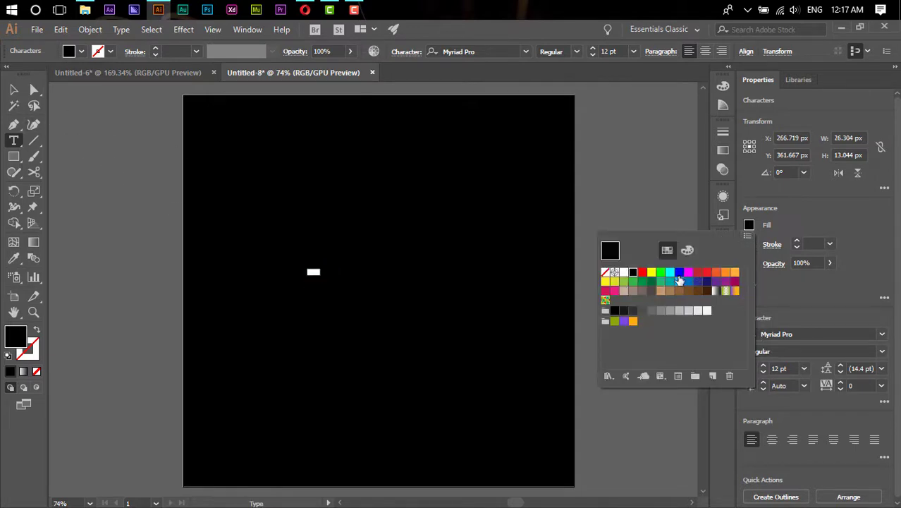
left_click(672, 273)
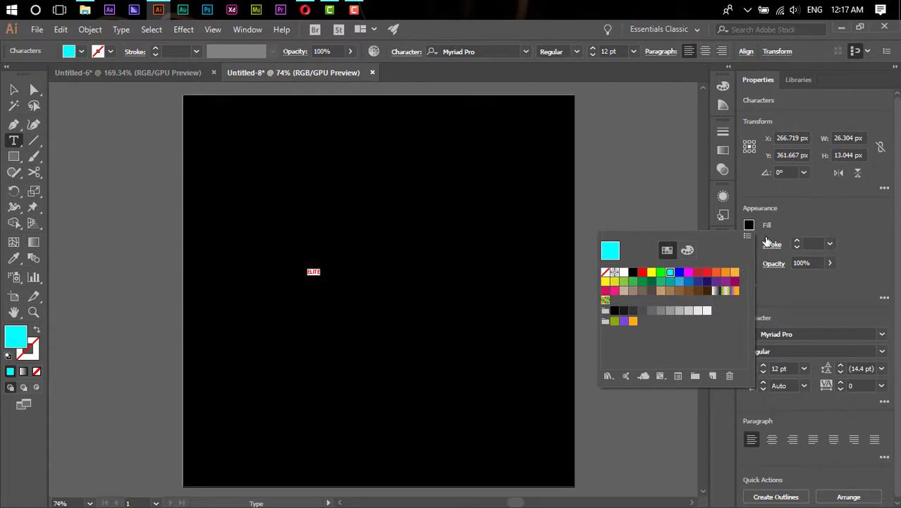
key("Escape")
left_click(14, 89)
Scale the ELITE text up many times and centre it on the black background.
left_click(315, 272)
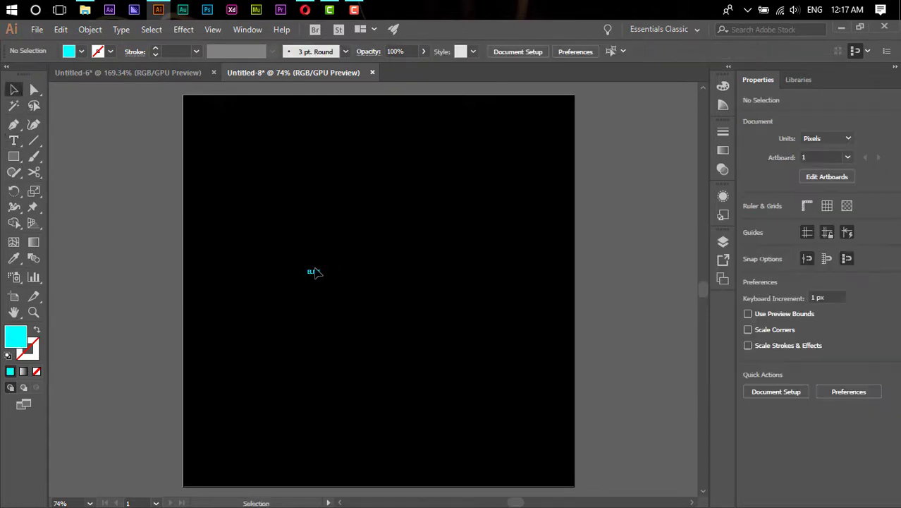
left_click(315, 272)
left_click_drag(329, 267, 447, 169)
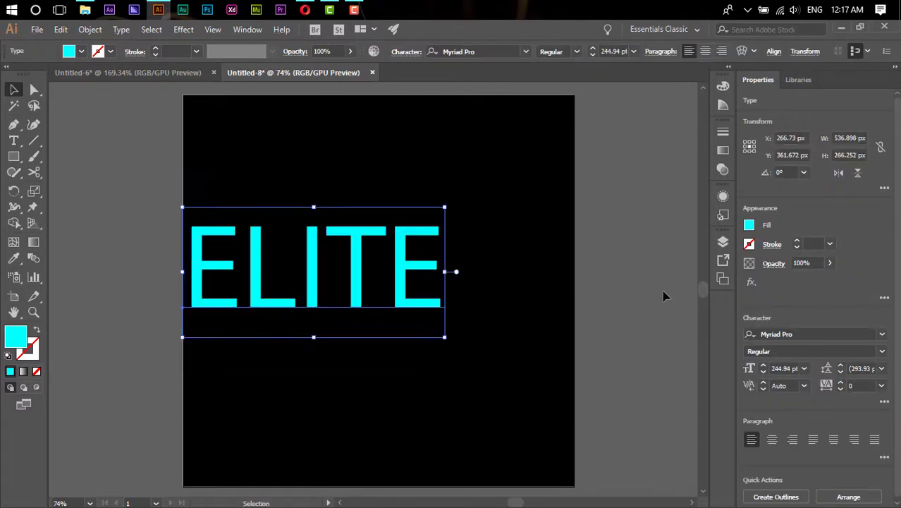
left_click(664, 296)
mouse_move(402, 297)
left_mouse_down()
mouse_move(474, 302)
mouse_move(476, 314)
left_mouse_up()
left_click(583, 315)
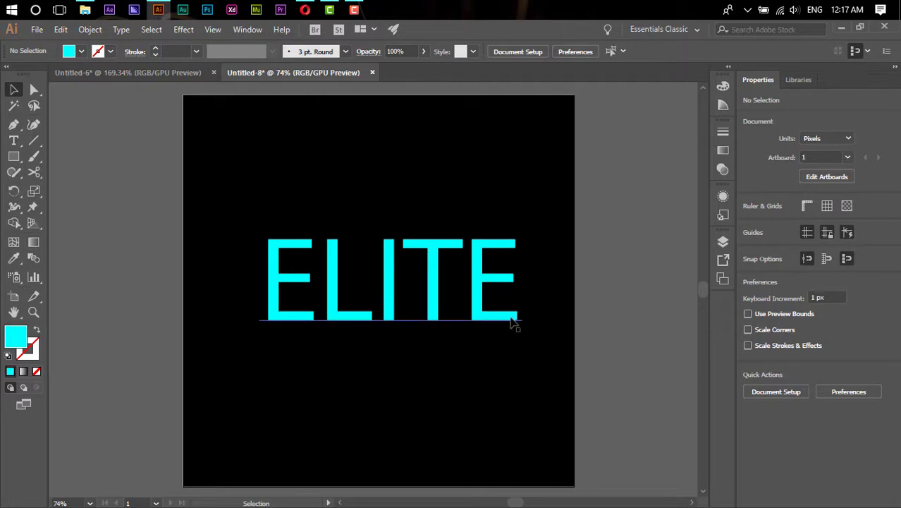
Convert the ELITE text into outlined shapes.
left_click(483, 318)
right_click(482, 318)
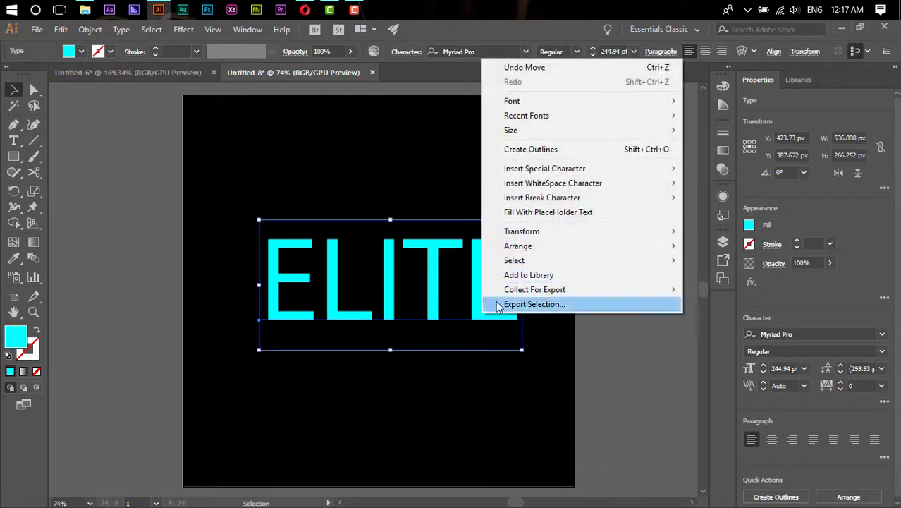
left_click(537, 152)
left_click(628, 307)
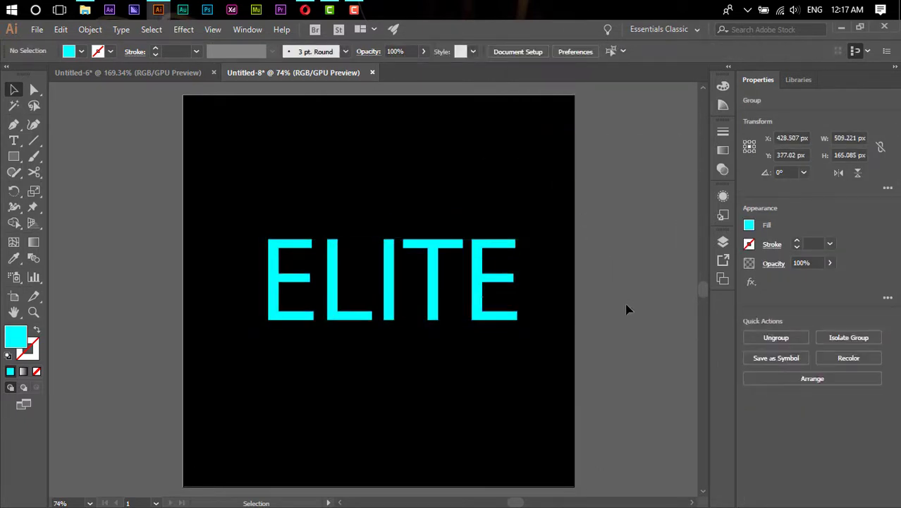
left_click(482, 289)
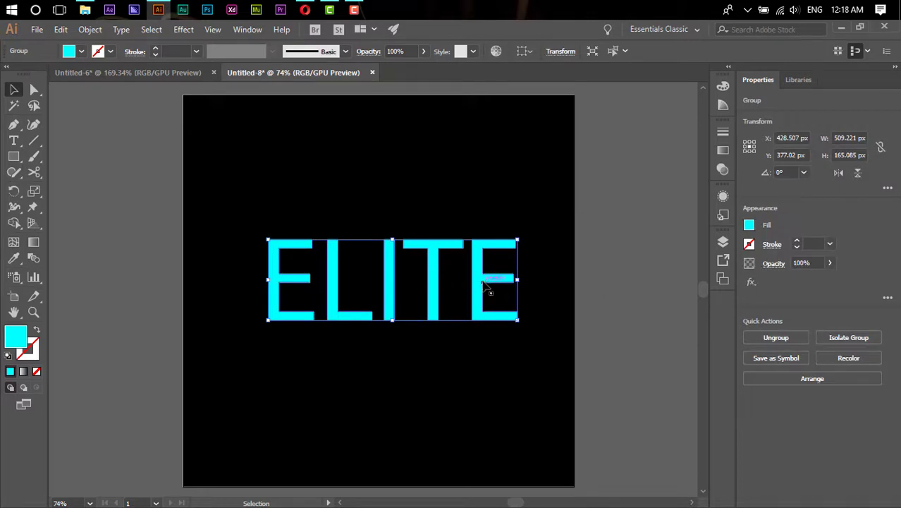
left_click(564, 312)
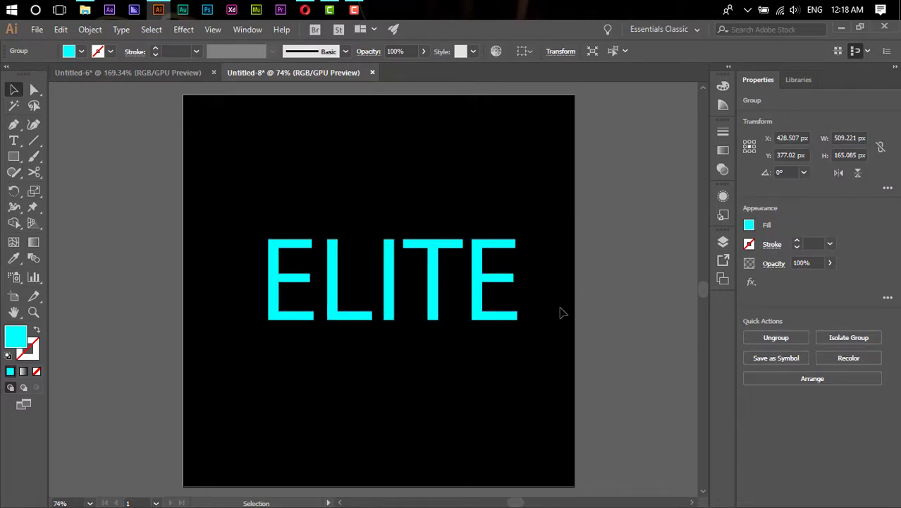
left_click(474, 302)
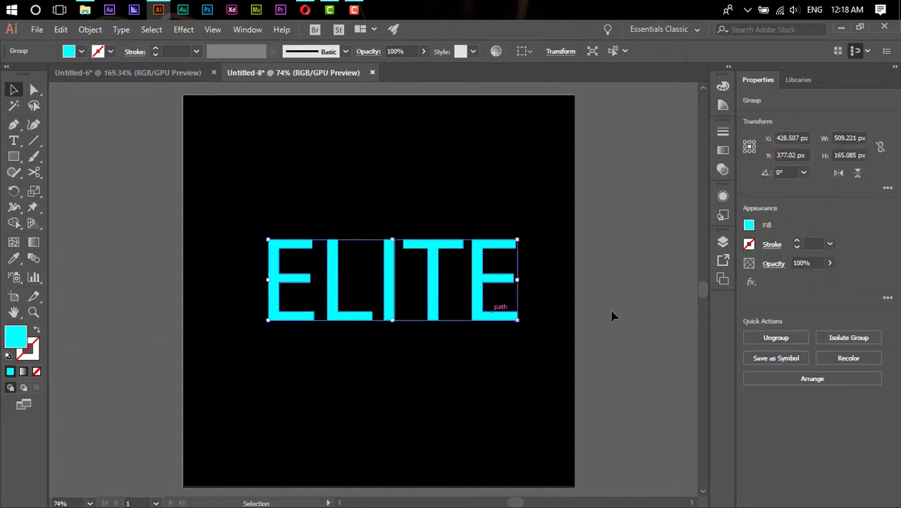
Give the ELITE letters no fill and a 1 pt cyan stroke.
left_click(749, 226)
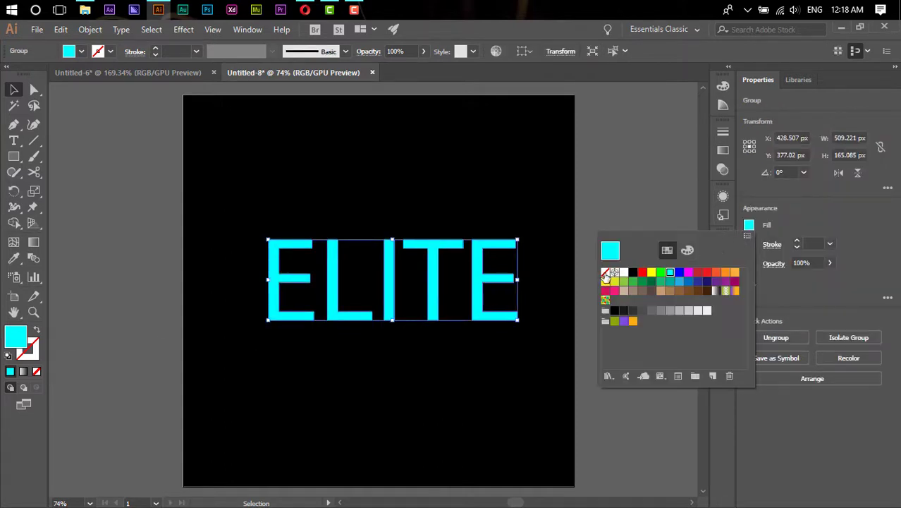
left_click(605, 276)
left_click(749, 244)
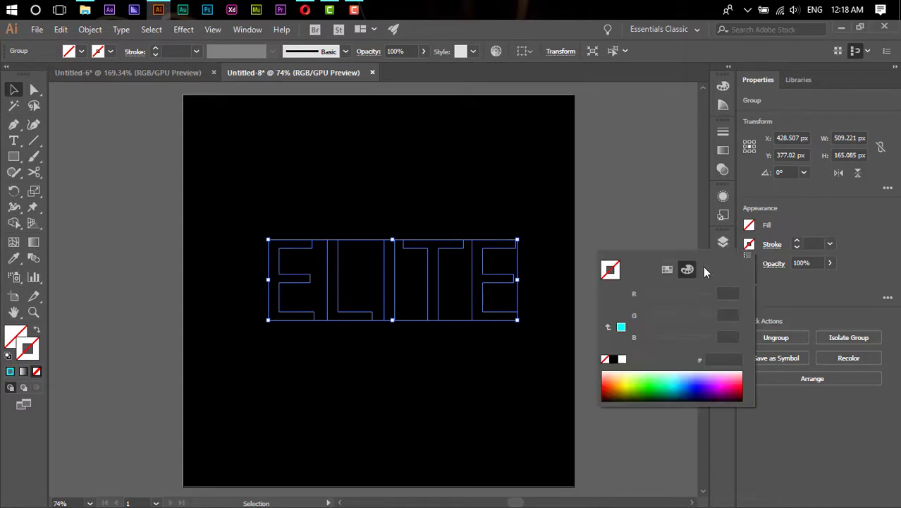
left_click(621, 329)
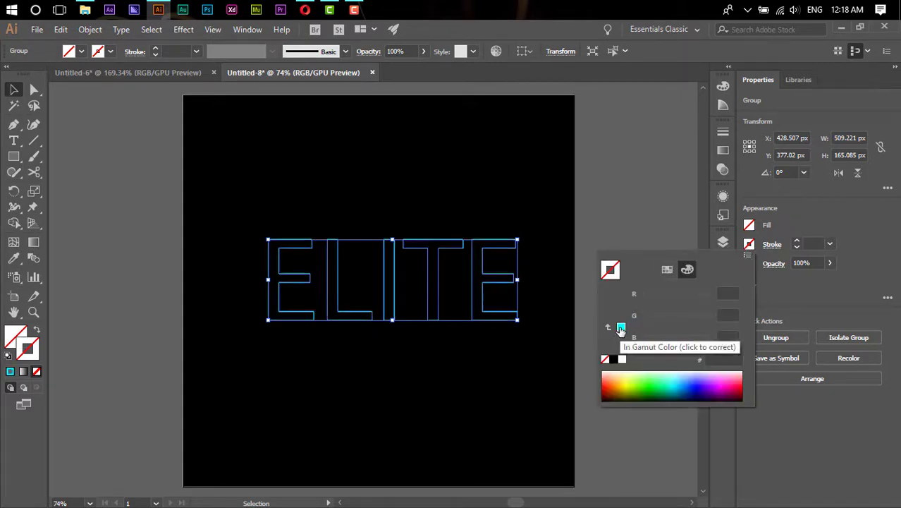
left_click(797, 239)
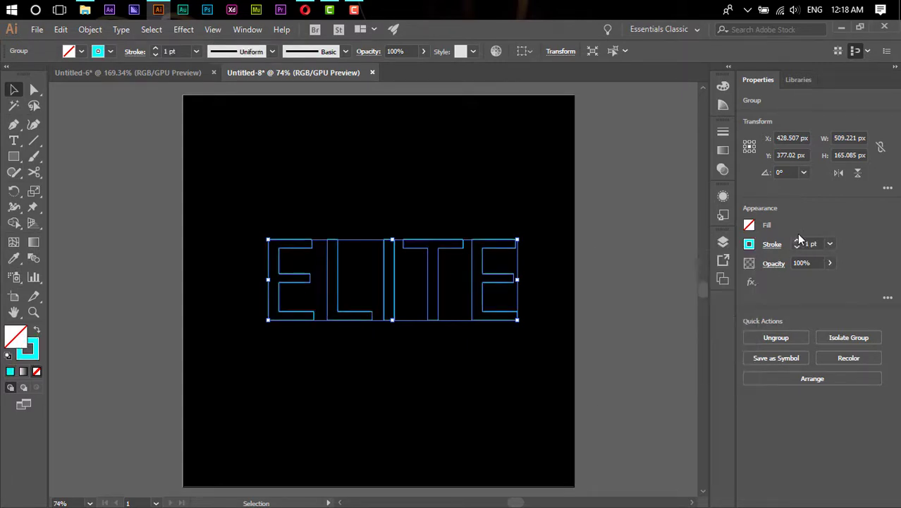
left_click(616, 320)
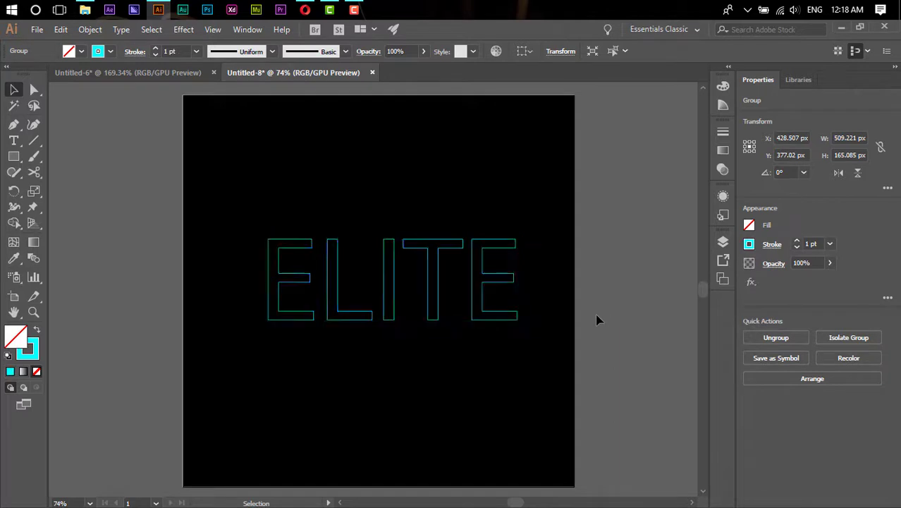
Ungroup the ELITE letters and zoom in on the E and L.
key("z")
mouse_move(262, 276)
left_mouse_down()
mouse_move(497, 311)
mouse_move(417, 317)
left_mouse_up()
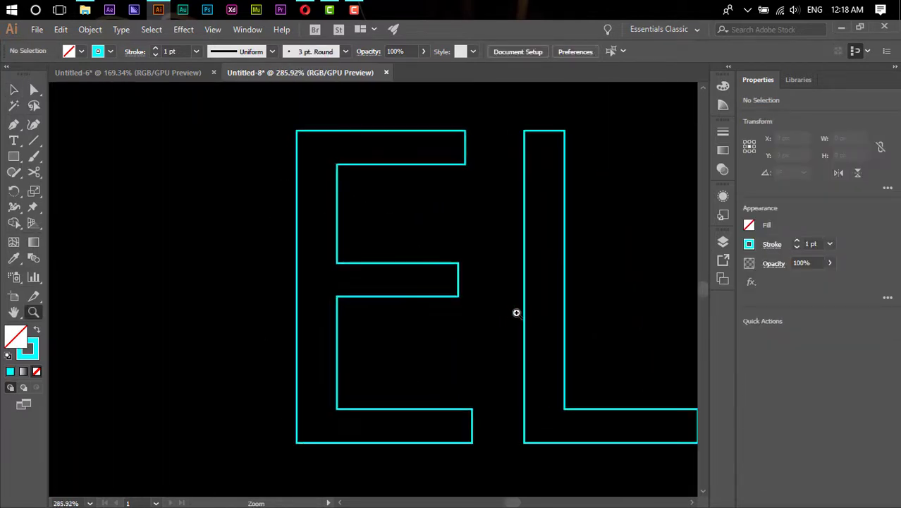
key("v")
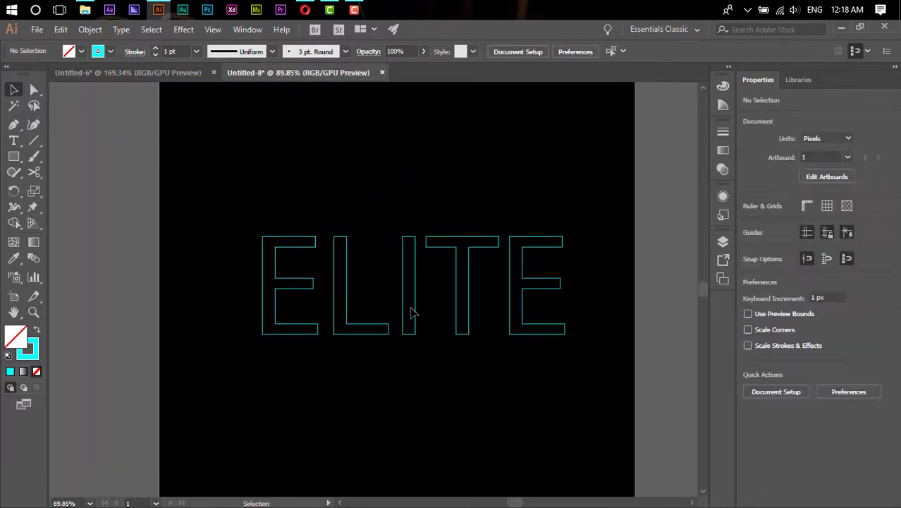
left_click(416, 310)
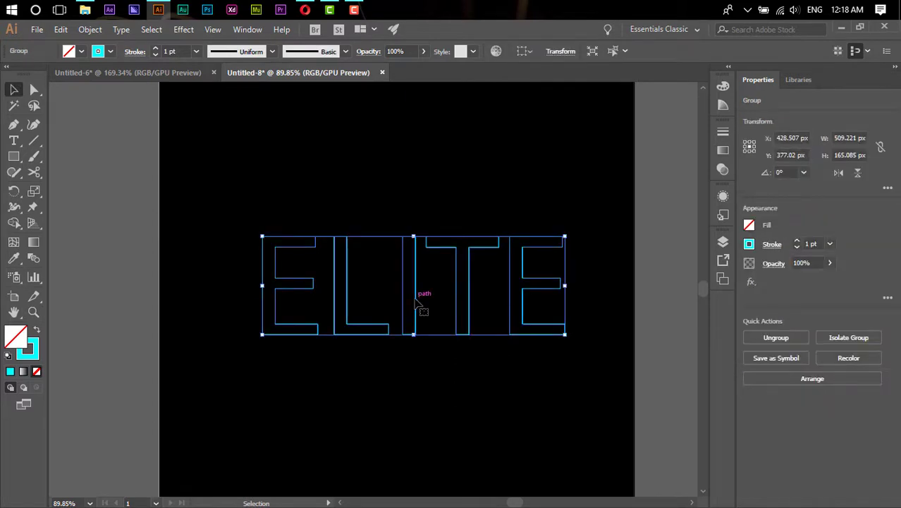
right_click(417, 308)
left_click(455, 197)
left_click(637, 334)
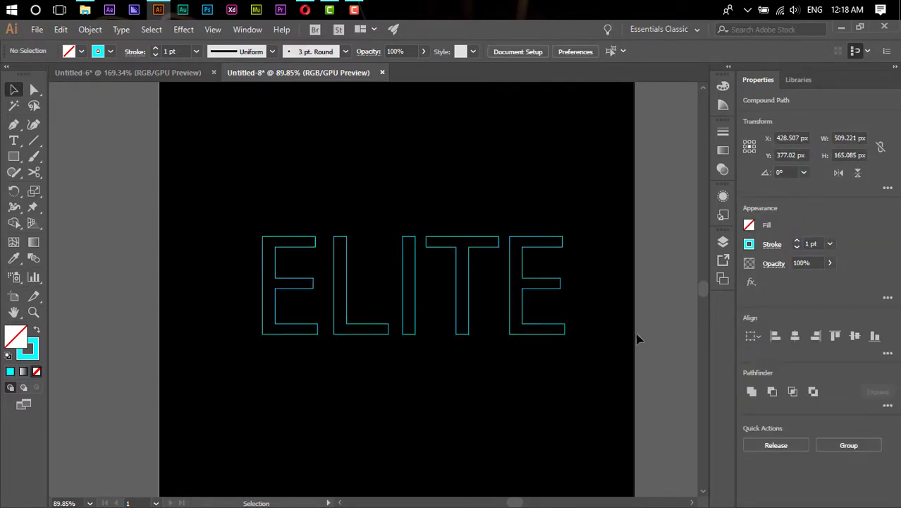
key("z")
mouse_move(257, 288)
left_mouse_down()
mouse_move(493, 330)
mouse_move(410, 326)
left_mouse_up()
Scissors-cut the E outline's lower left edge and delete the cut piece, leaving a gap.
key("v")
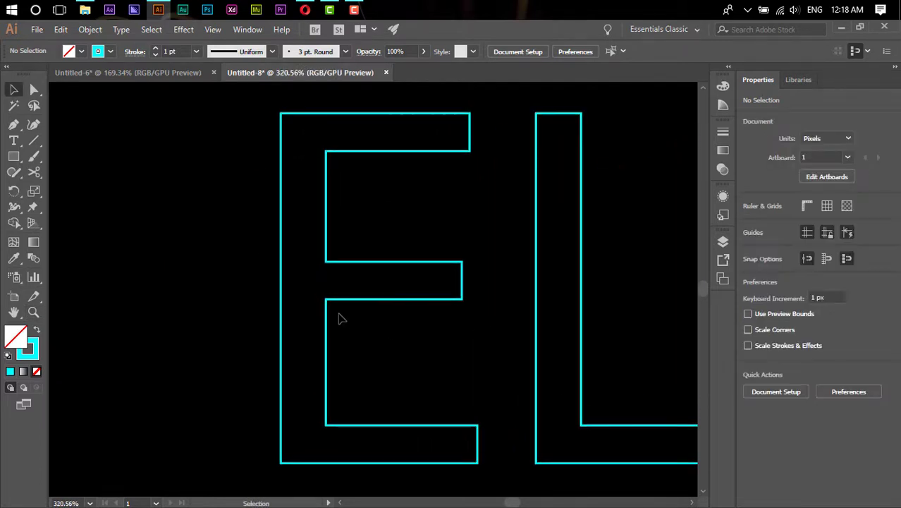
left_click_drag(352, 301, 348, 316)
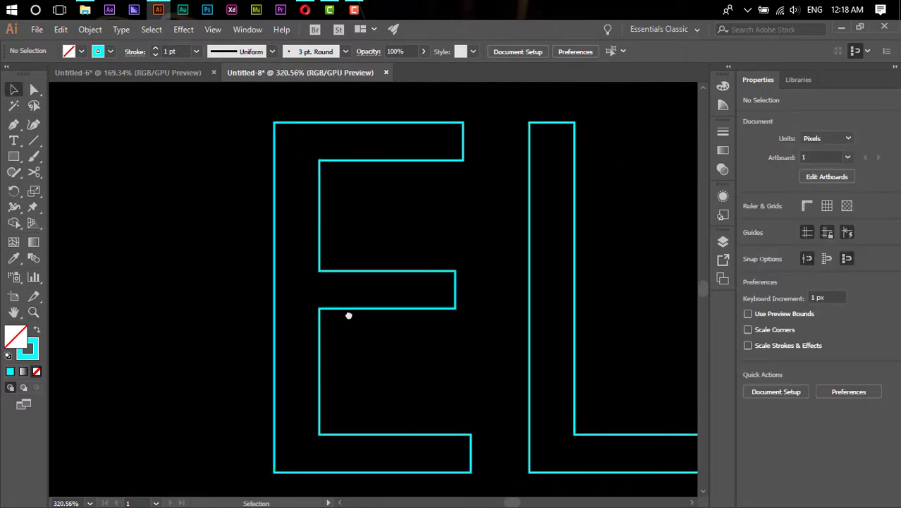
left_click(37, 180)
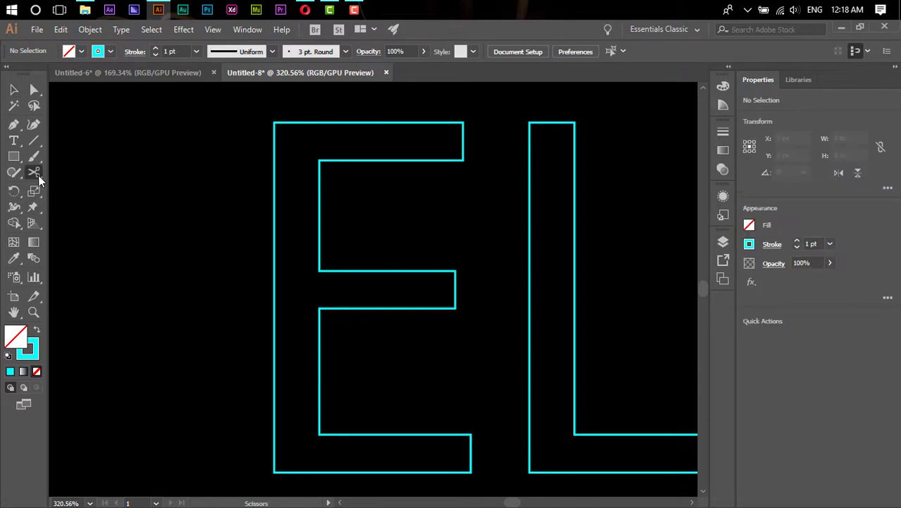
scroll(270, 380, "down", 1)
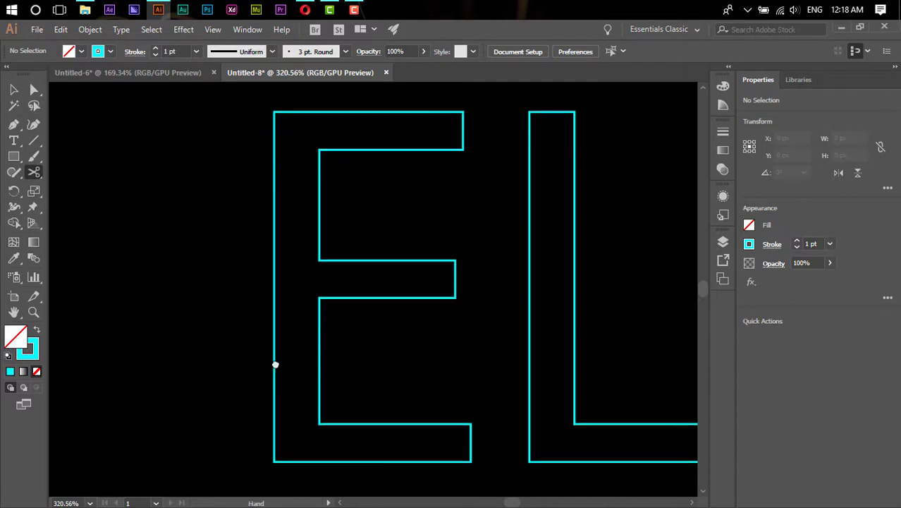
left_click(274, 438)
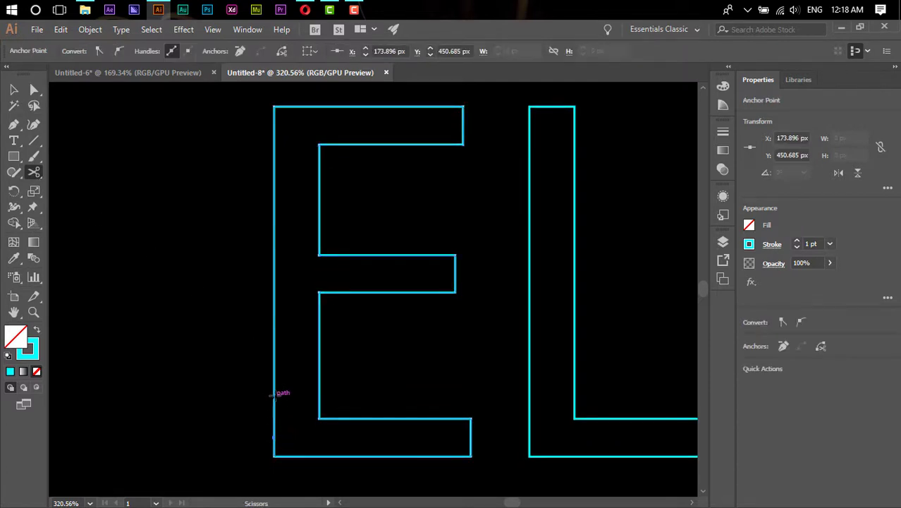
key("a")
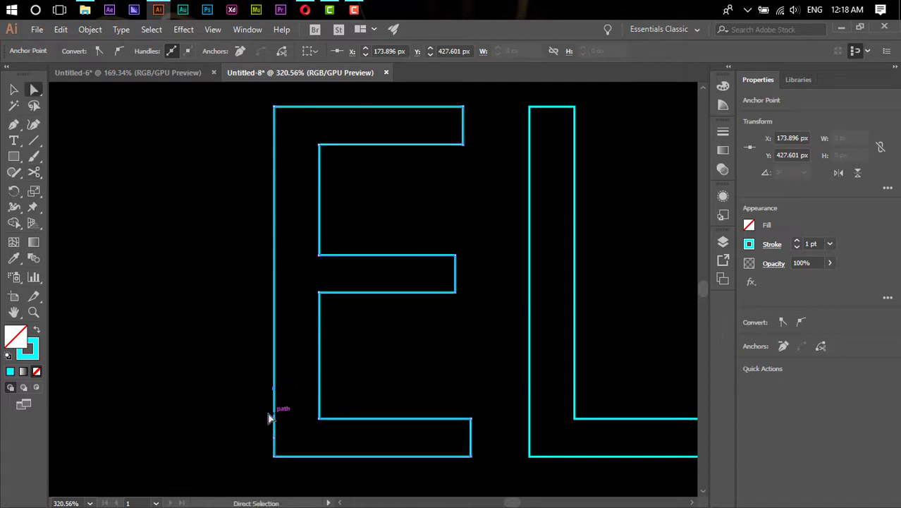
left_click(276, 416)
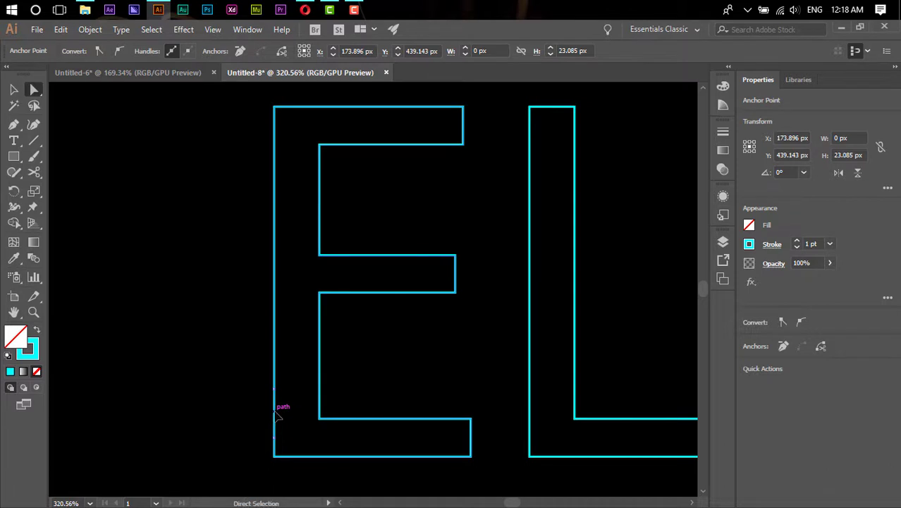
left_click_drag(276, 416, 256, 415)
key("Delete")
left_click(256, 396)
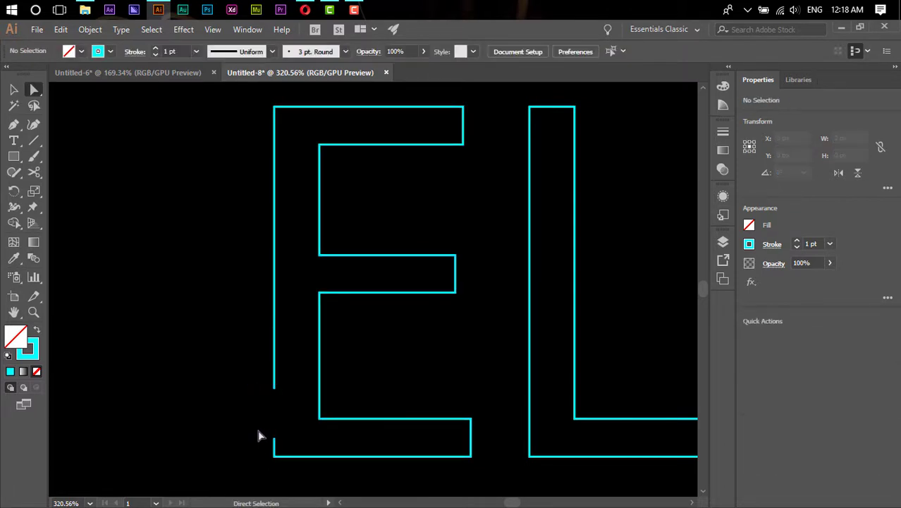
left_click(269, 446)
left_click(282, 439)
Scissors-cut the L's left edge near its top and delete the cut piece.
key("z")
mouse_move(261, 386)
left_mouse_down()
mouse_move(381, 409)
mouse_move(295, 404)
mouse_move(307, 392)
mouse_move(267, 397)
left_mouse_up()
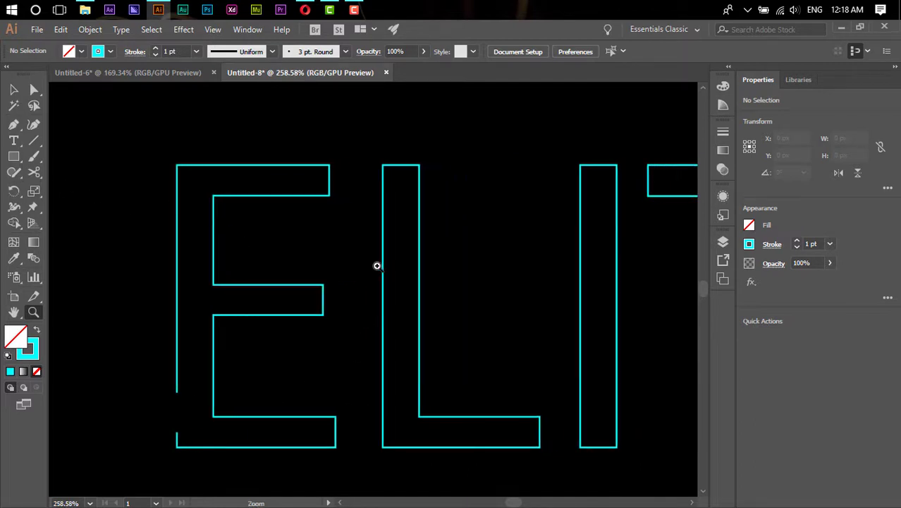
key("v")
left_click(384, 263)
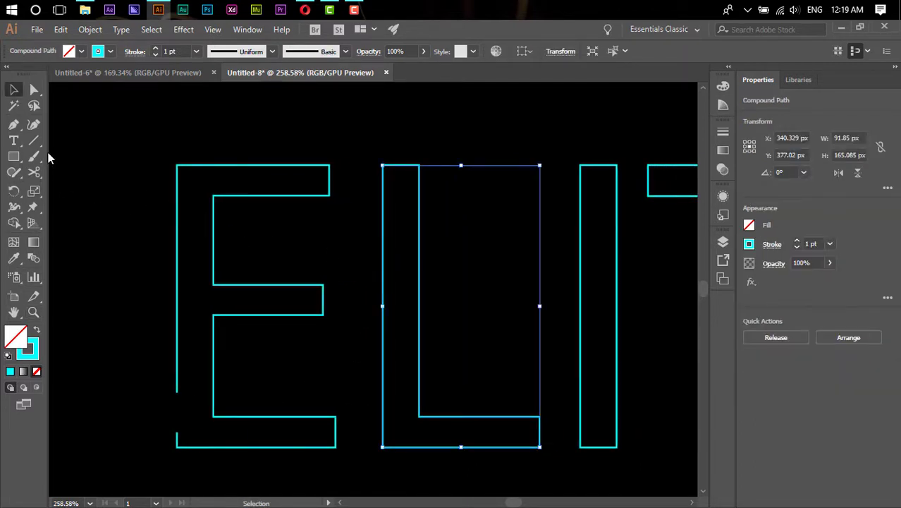
left_click(35, 173)
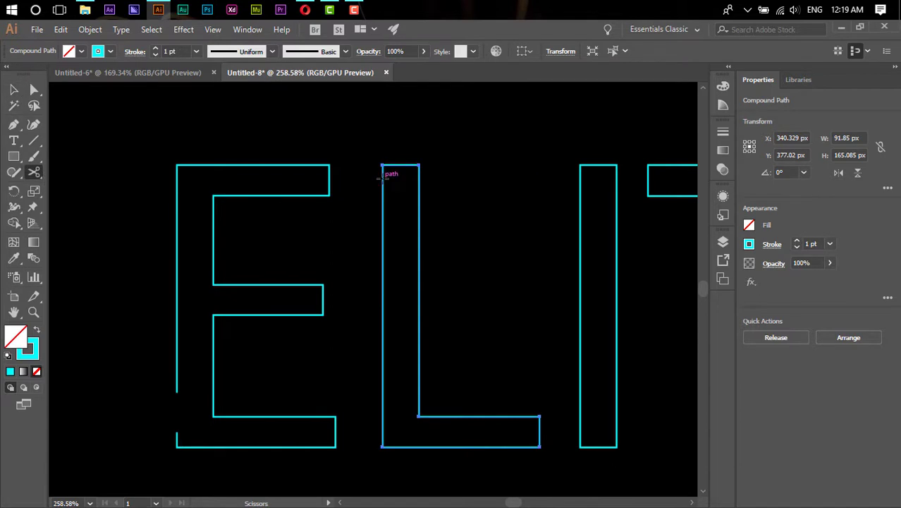
left_click(382, 178)
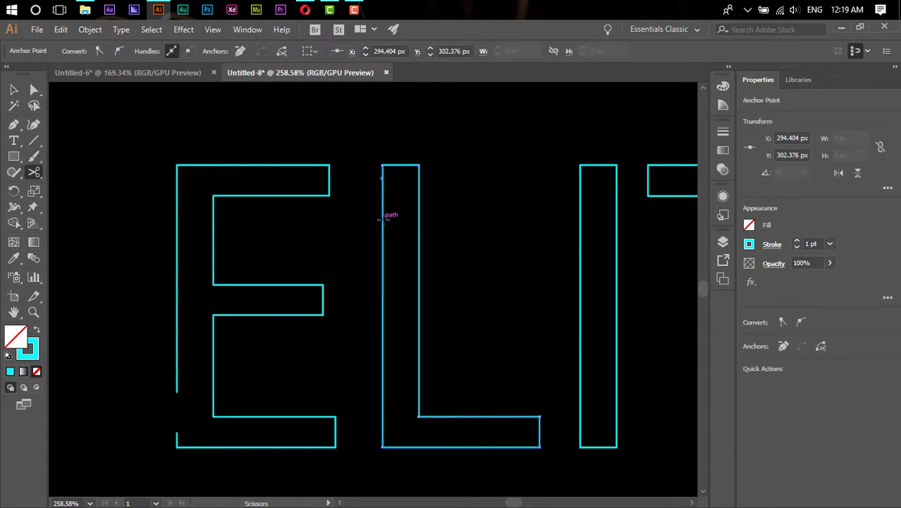
key("a")
left_click_drag(382, 202, 368, 200)
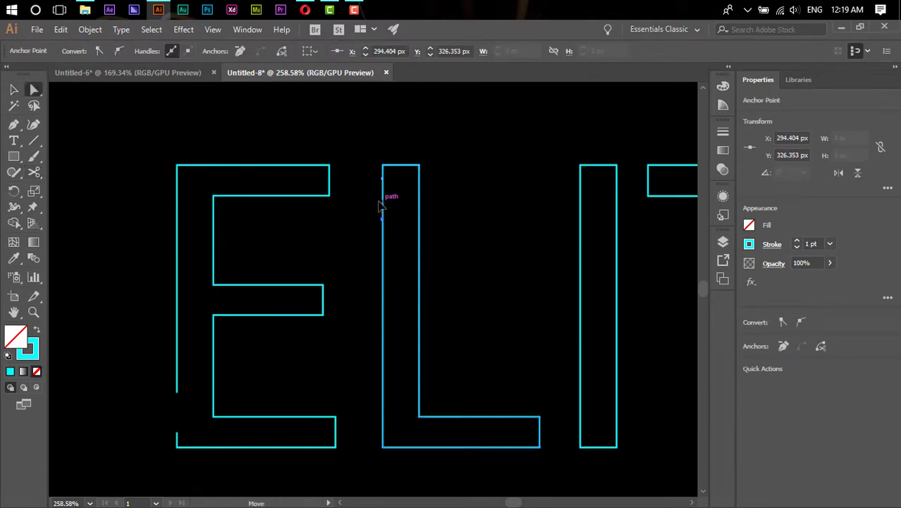
key("Delete")
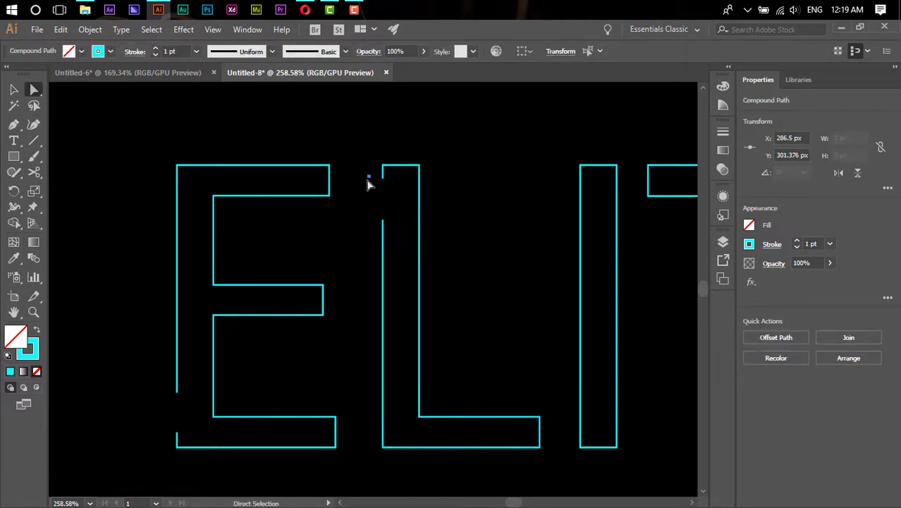
Delete the leftover stray anchor point and pan over to the I and T.
left_click_drag(349, 163, 378, 255)
key("Delete")
left_click_drag(440, 253, 392, 244)
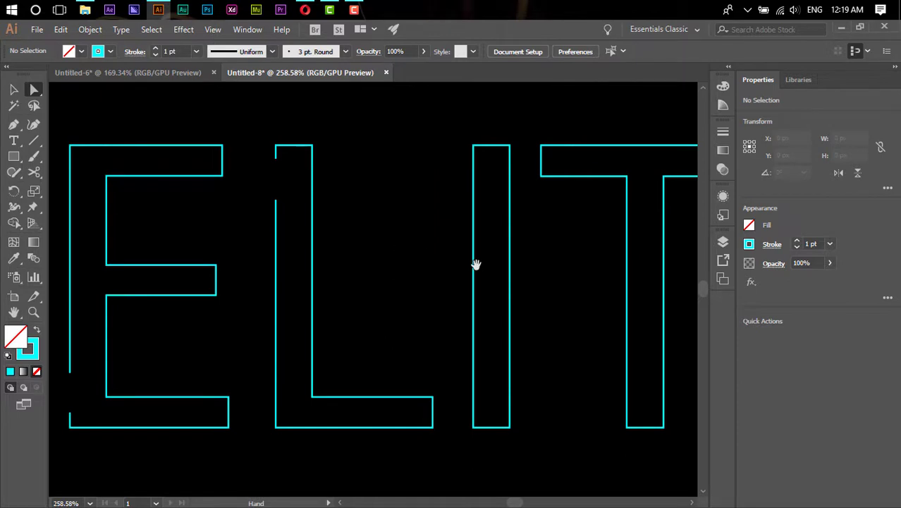
left_click_drag(476, 264, 435, 261)
left_click(34, 141)
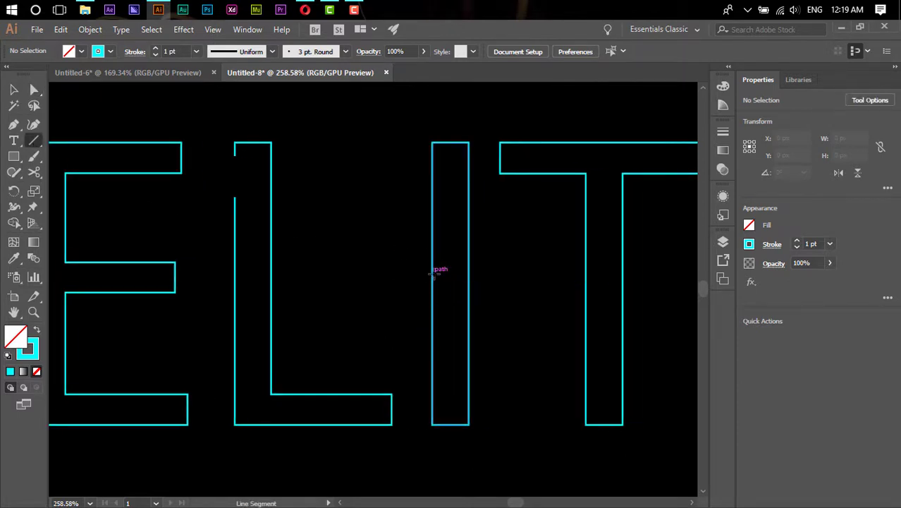
Cut the I's left edge at two points midway and delete the piece between them.
left_click(433, 278)
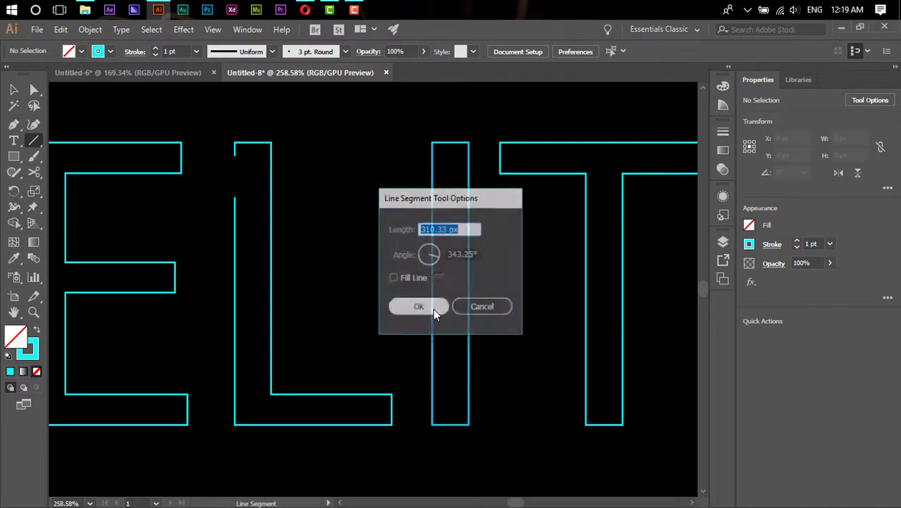
left_click(470, 311)
left_click(33, 172)
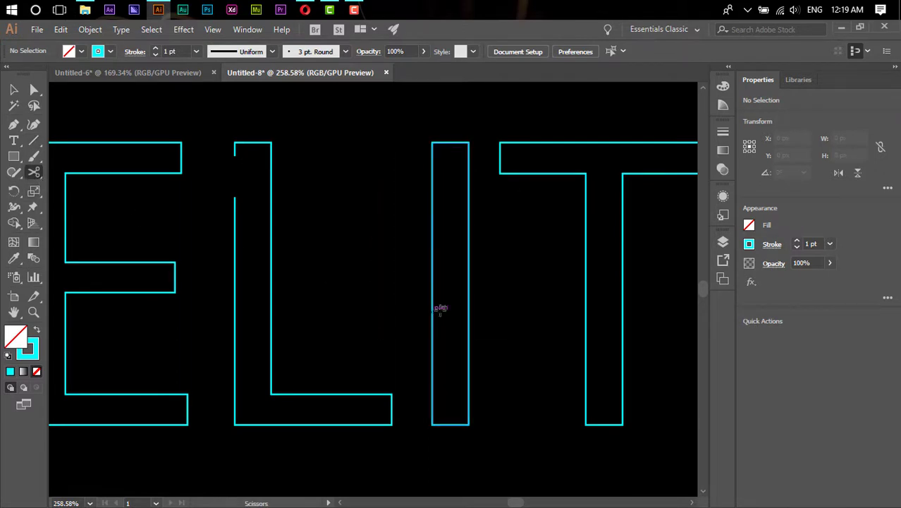
left_click(432, 262)
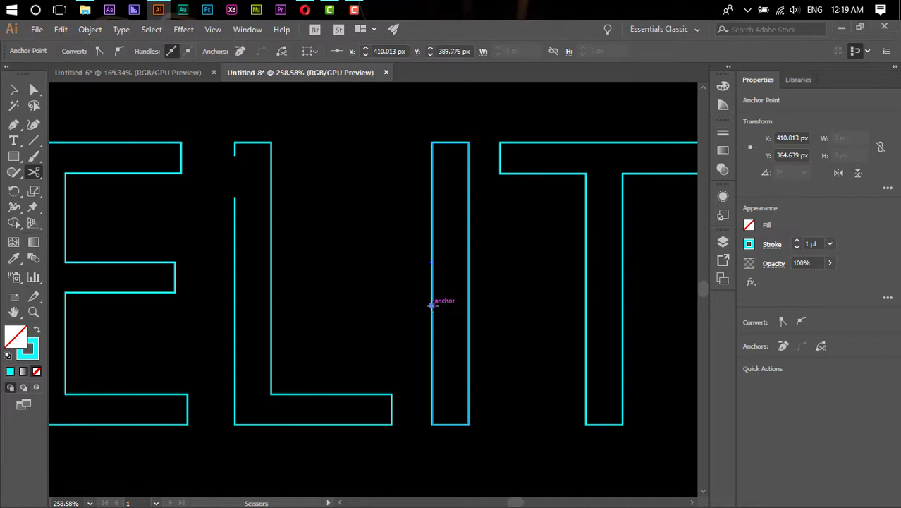
left_click(431, 305)
key("a")
left_click_drag(431, 296, 398, 299)
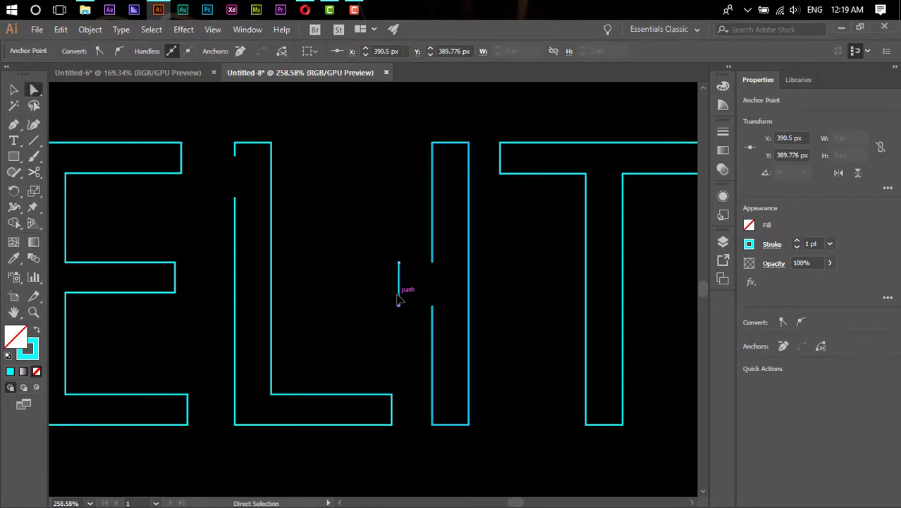
key("Delete")
left_click(435, 339)
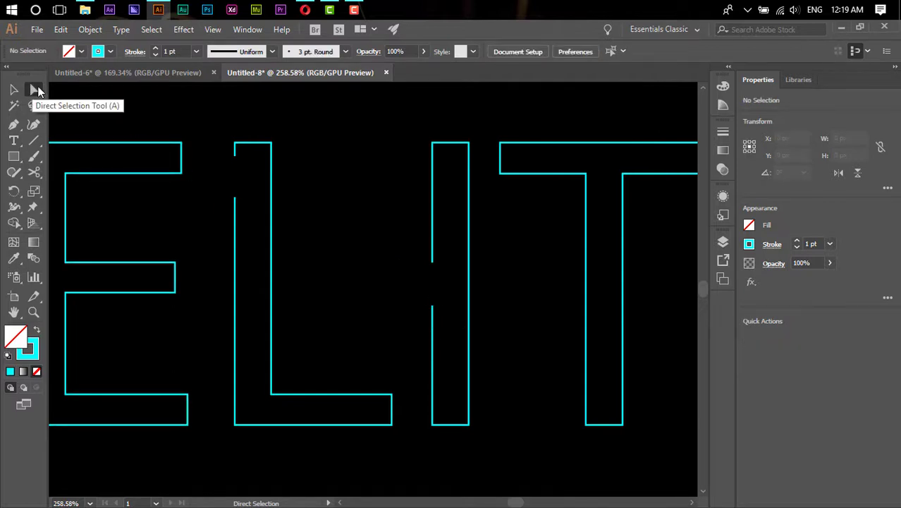
left_click(36, 91)
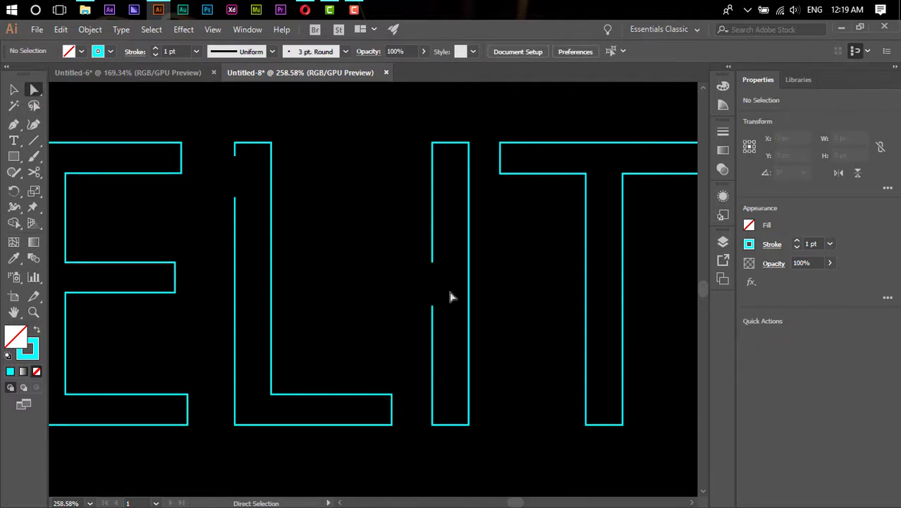
left_click_drag(450, 296, 423, 271)
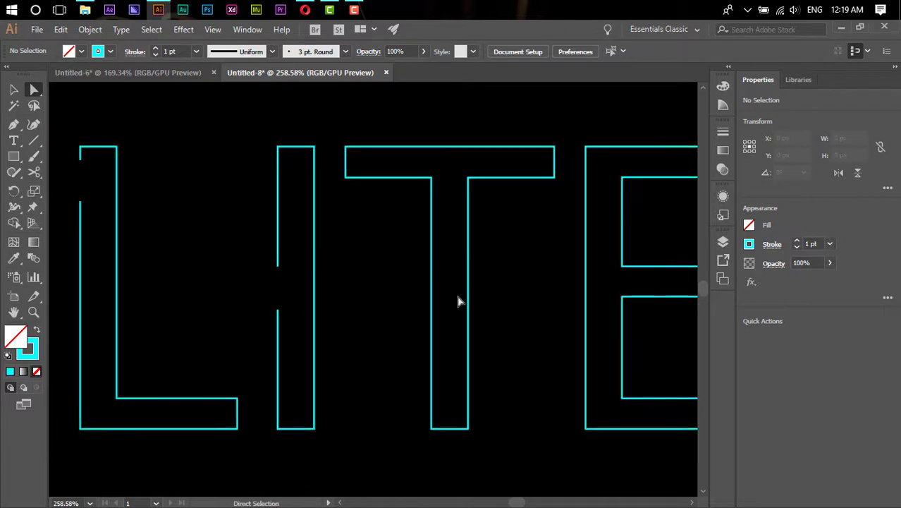
Cut the T stem's left edge at two heights, delete the piece, then pan to the last E.
left_click(34, 172)
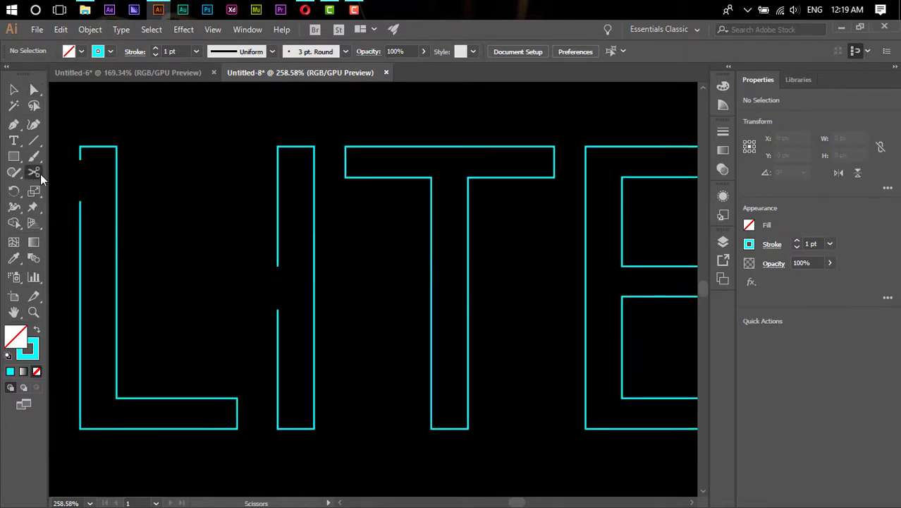
left_click(431, 323)
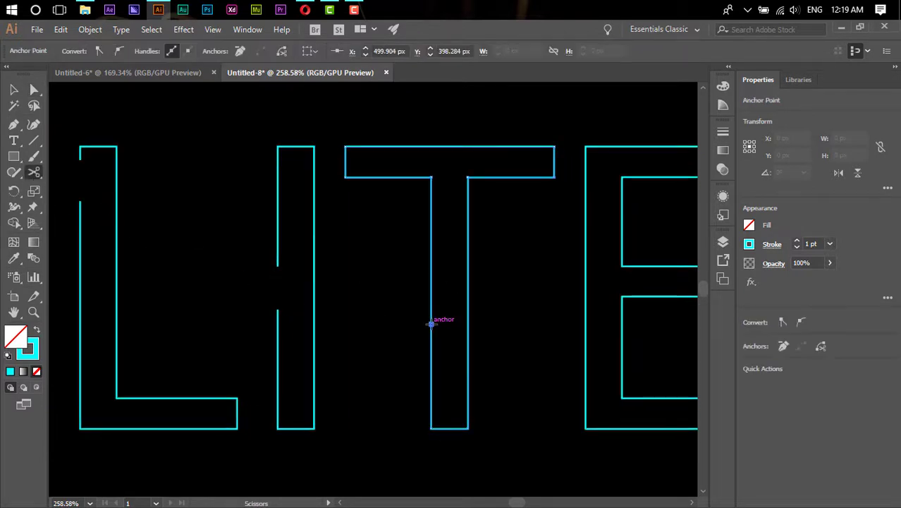
left_click(431, 366)
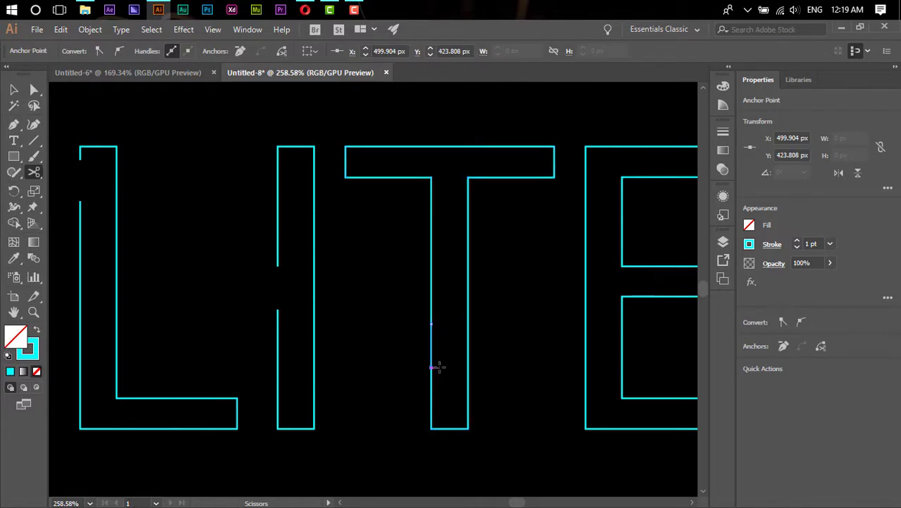
key("a")
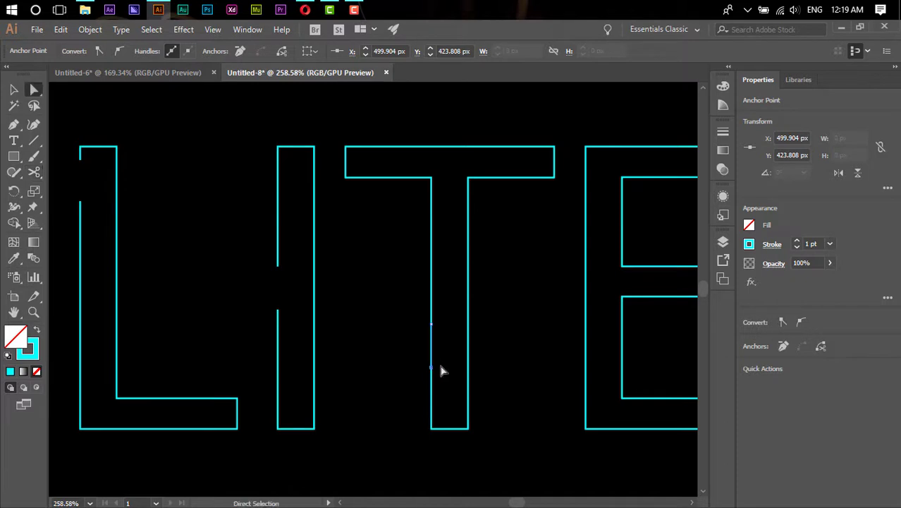
left_click_drag(431, 361, 420, 360)
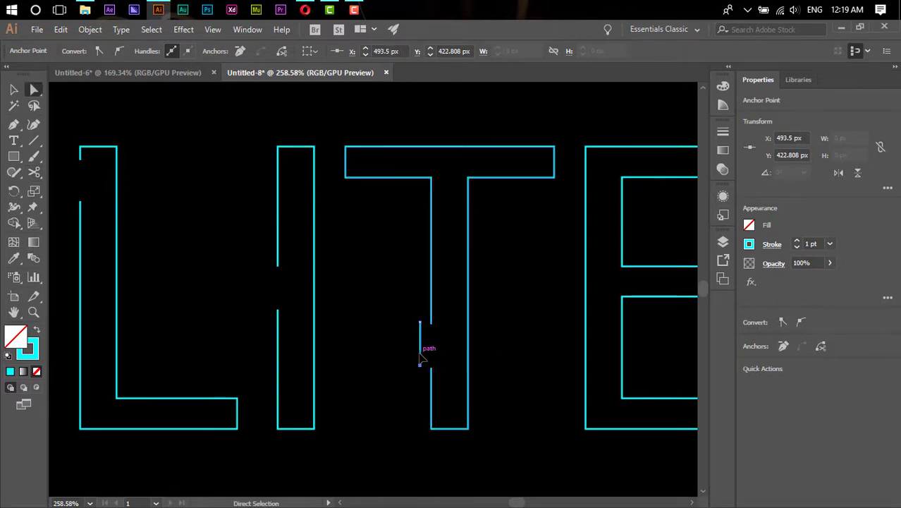
key("Delete")
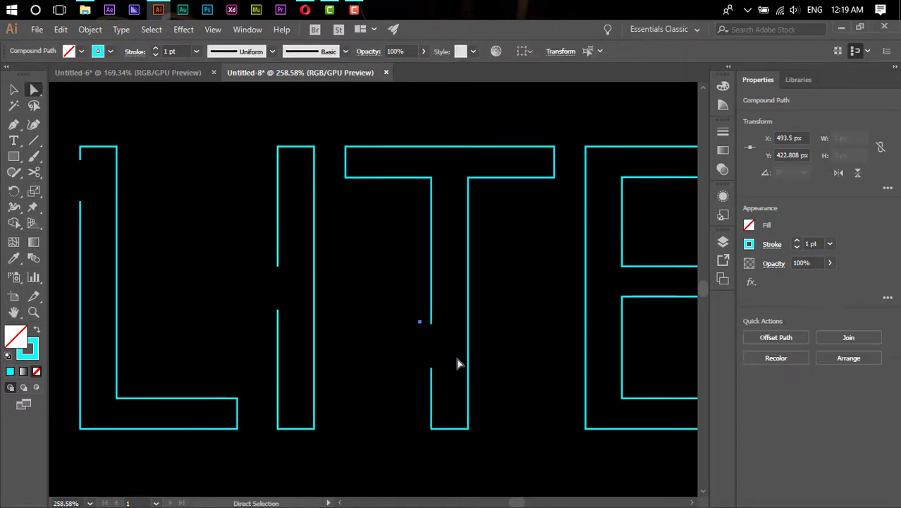
left_click_drag(396, 297, 427, 374)
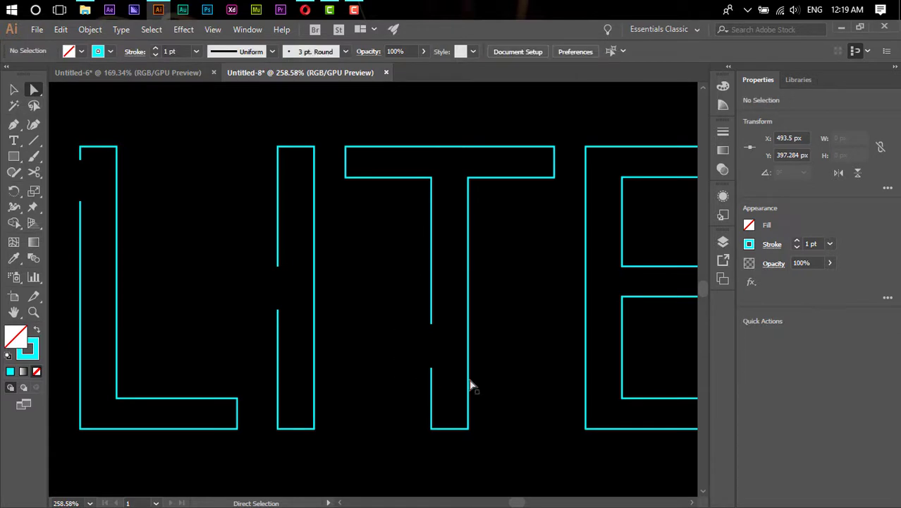
left_click_drag(528, 360, 345, 372)
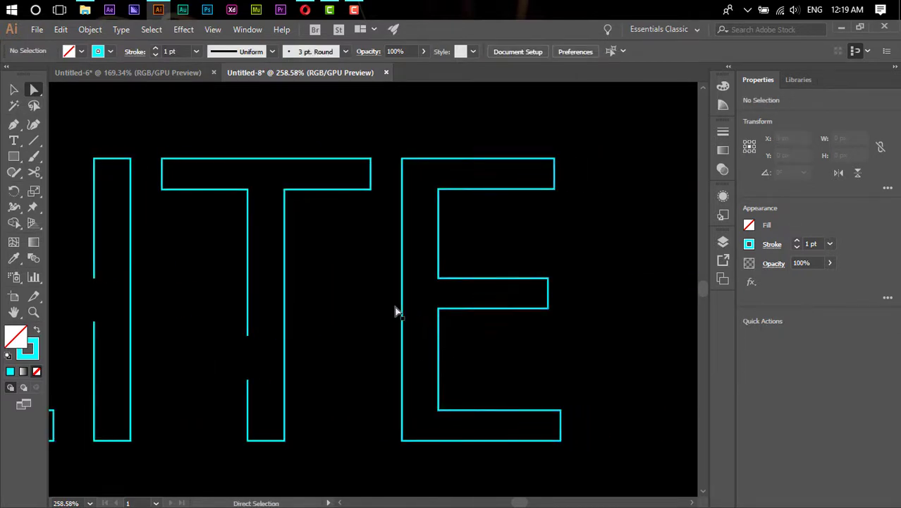
Cut the last E's left edge twice near the top and delete the piece and stray anchors.
left_click(39, 176)
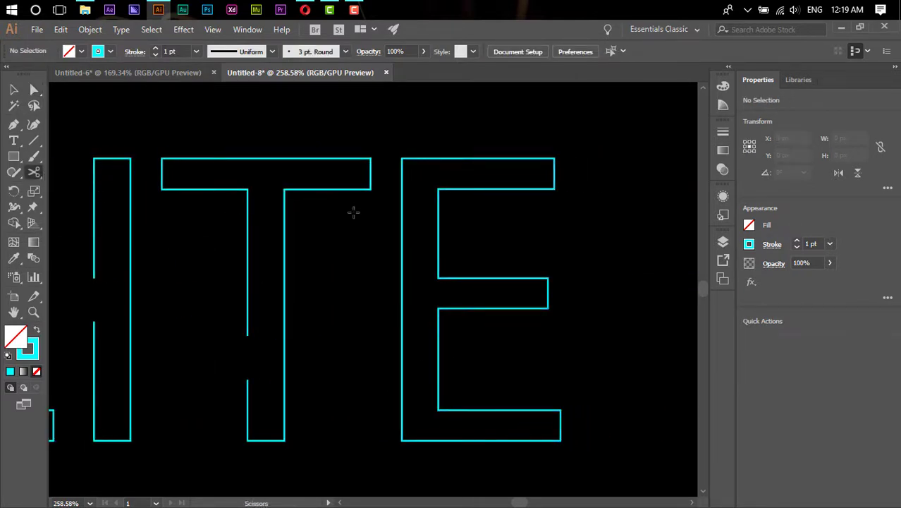
left_click(402, 200)
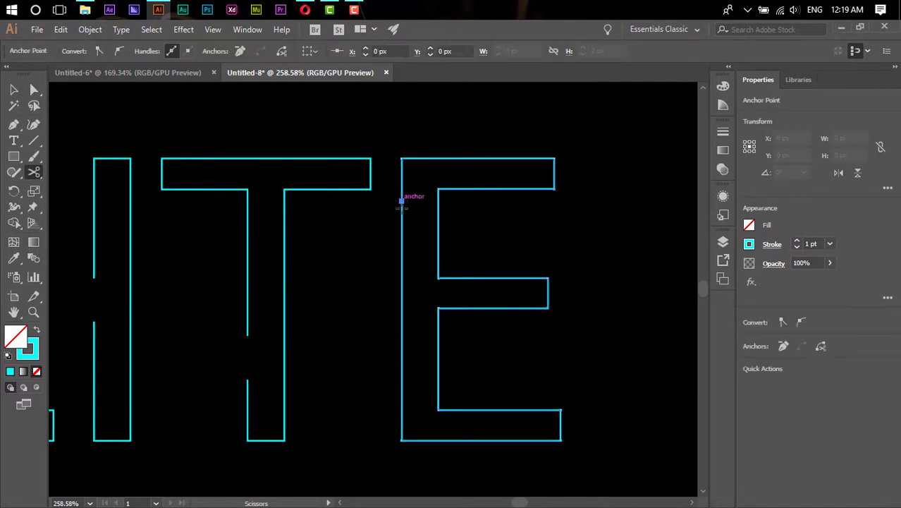
left_click(400, 244)
key("a")
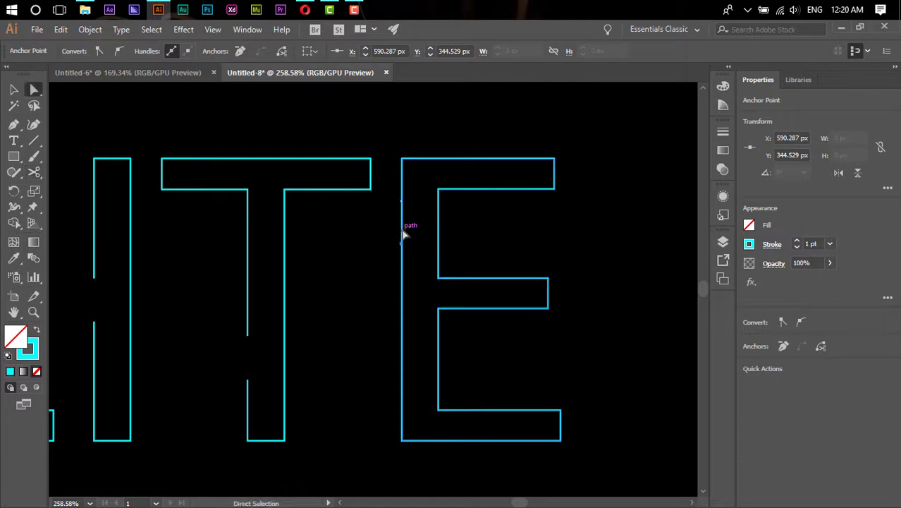
left_click_drag(404, 232, 392, 234)
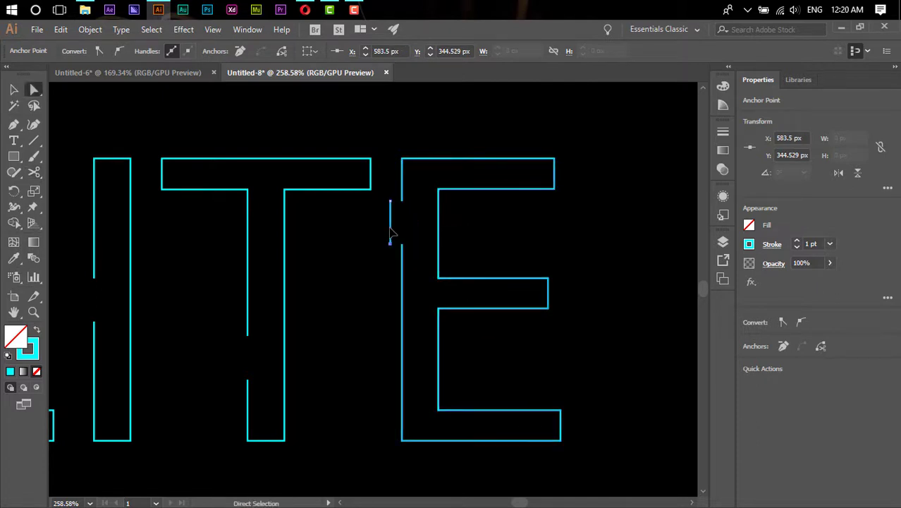
key("Delete")
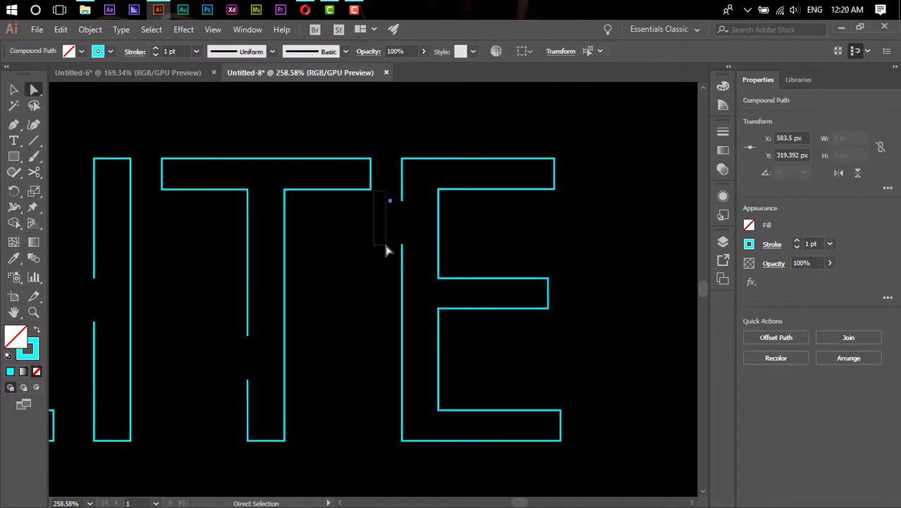
left_click(386, 248)
left_click(395, 272)
left_click(409, 268)
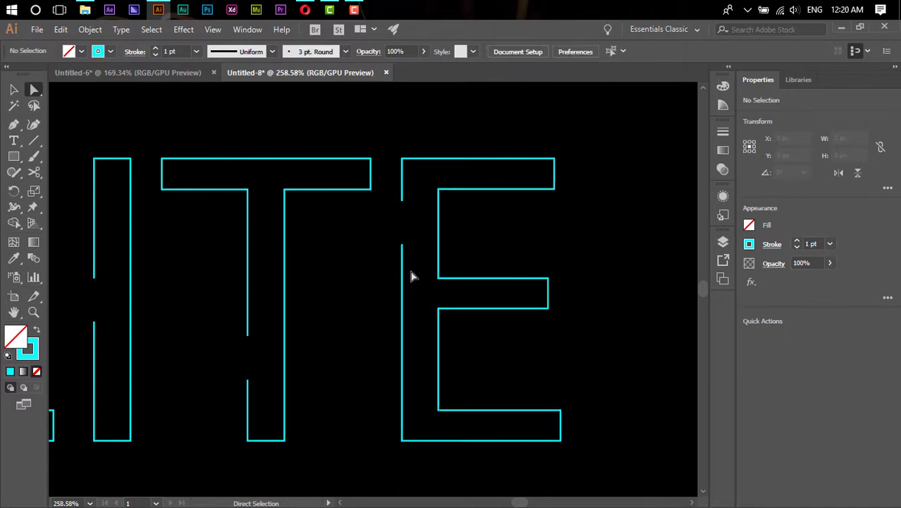
Zoom out, select the whole broken ELITE outline, and zoom in closely on a stroke end.
key("z")
left_click(424, 266, "alt")
left_click(364, 276, "alt")
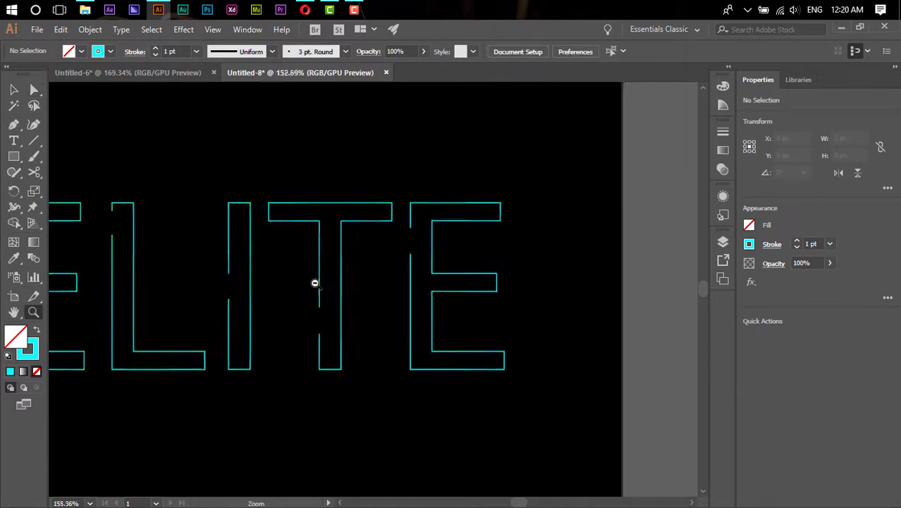
left_click_drag(267, 294, 301, 299)
key("v")
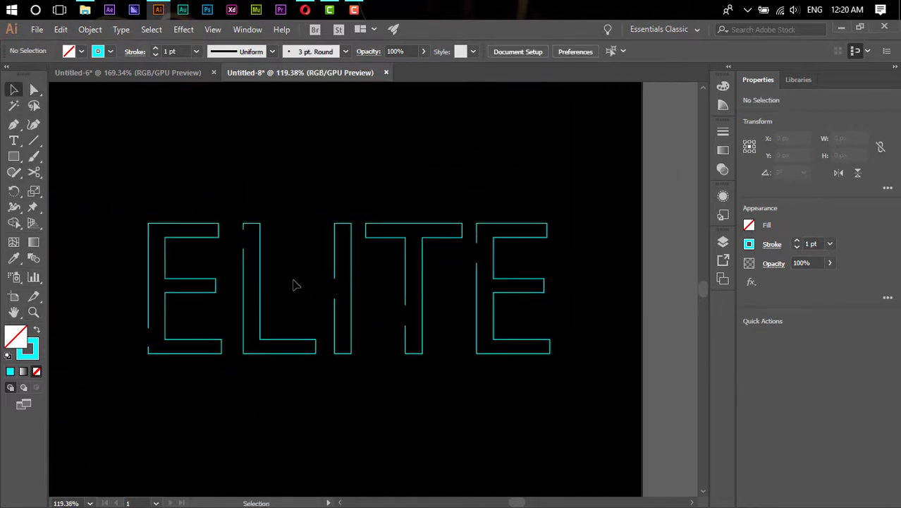
left_click_drag(99, 168, 611, 404)
key("z")
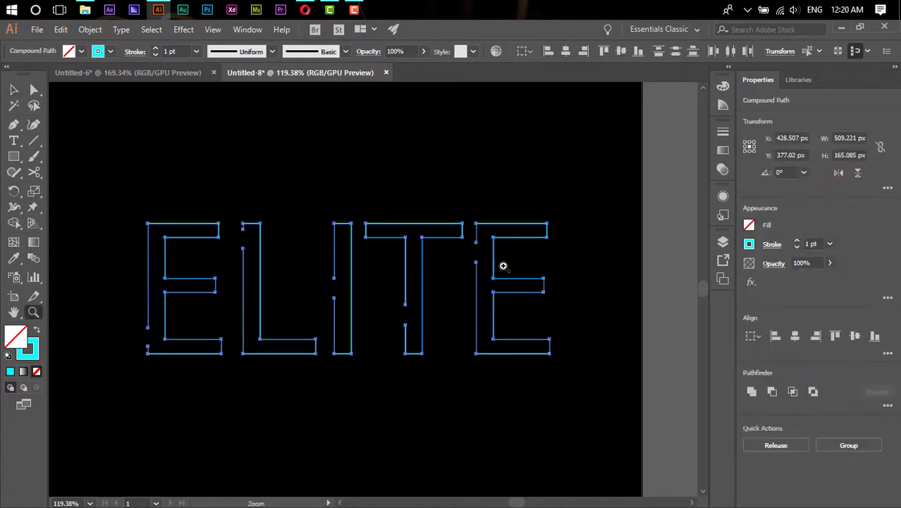
mouse_move(497, 261)
left_mouse_down()
mouse_move(461, 275)
mouse_move(460, 306)
mouse_move(620, 328)
mouse_move(393, 268)
mouse_move(488, 295)
left_mouse_up()
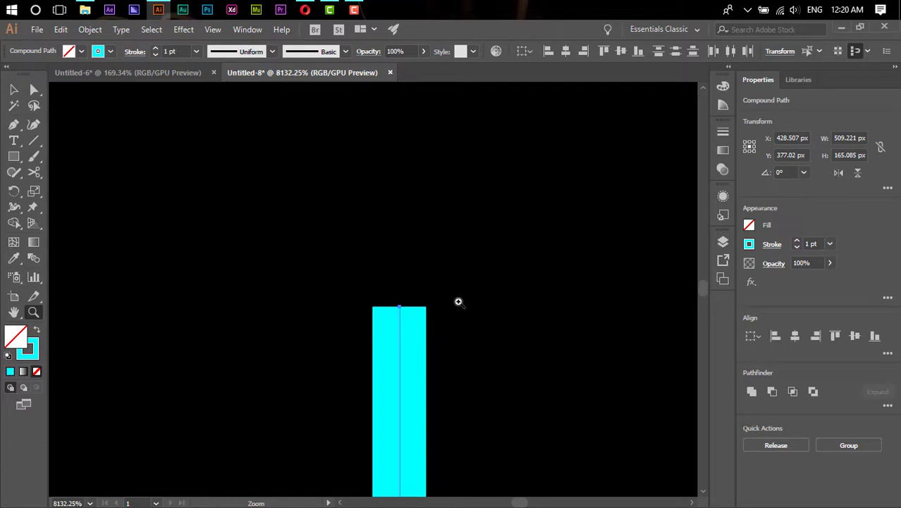
Set the ELITE outline stroke to Round Cap and Round Join in the Stroke panel.
left_click(723, 132)
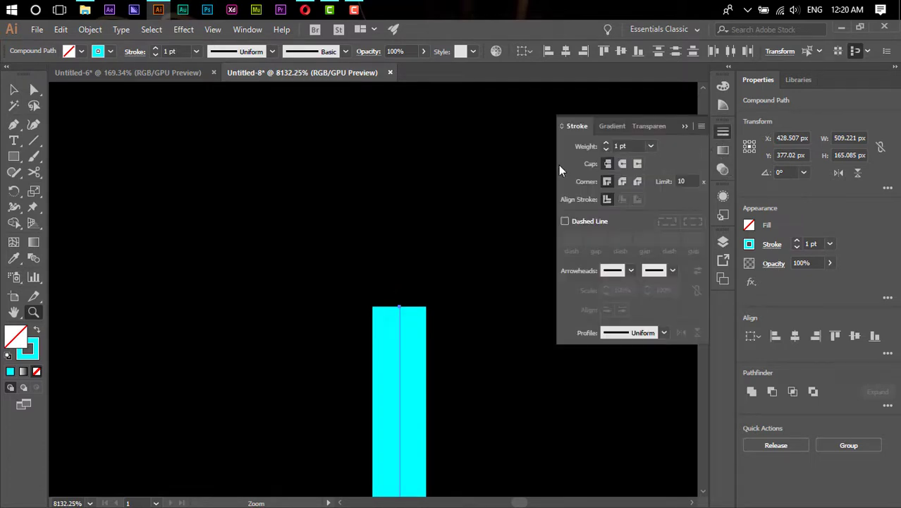
left_click(624, 166)
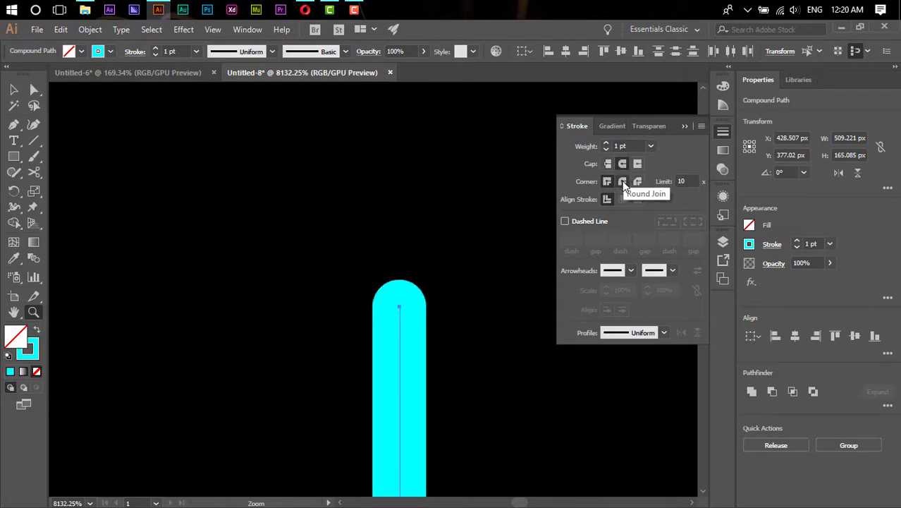
left_click(622, 181)
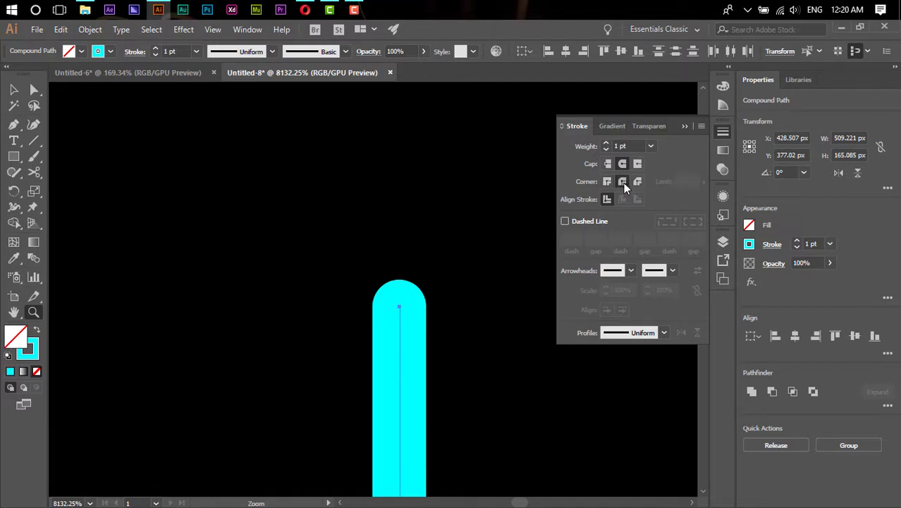
left_click(722, 132)
left_click(575, 252, "alt")
Zoom out to show the whole ELITE word and deselect it with the Selection tool.
left_click(495, 298, "alt")
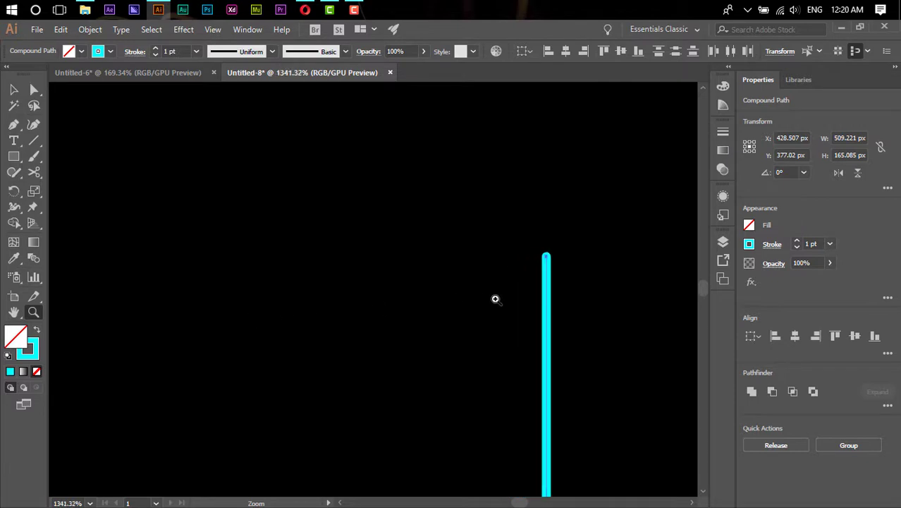
left_click(320, 337, "alt")
left_click(348, 342, "alt")
left_click(322, 356, "alt")
left_click(321, 356, "alt")
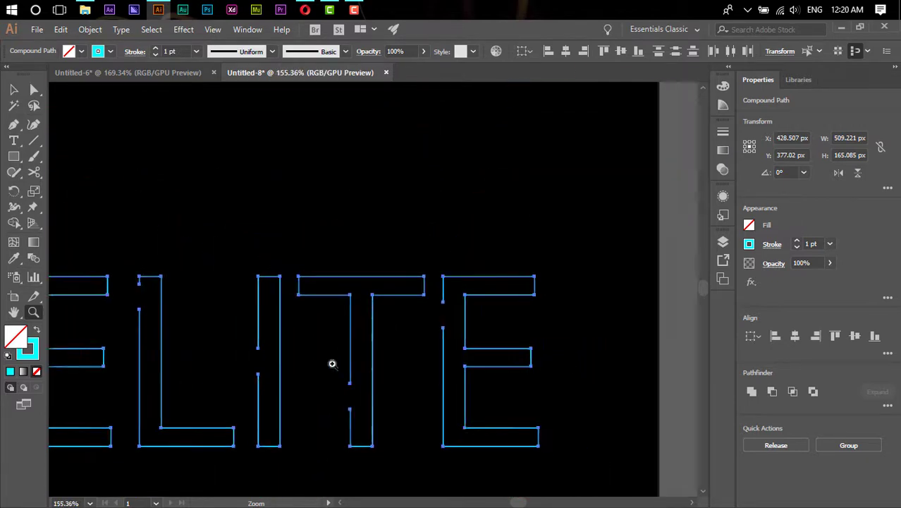
left_click_drag(332, 364, 459, 323)
mouse_move(386, 309)
left_mouse_down()
mouse_move(543, 311)
mouse_move(397, 311)
mouse_move(465, 308)
left_mouse_up()
key("v")
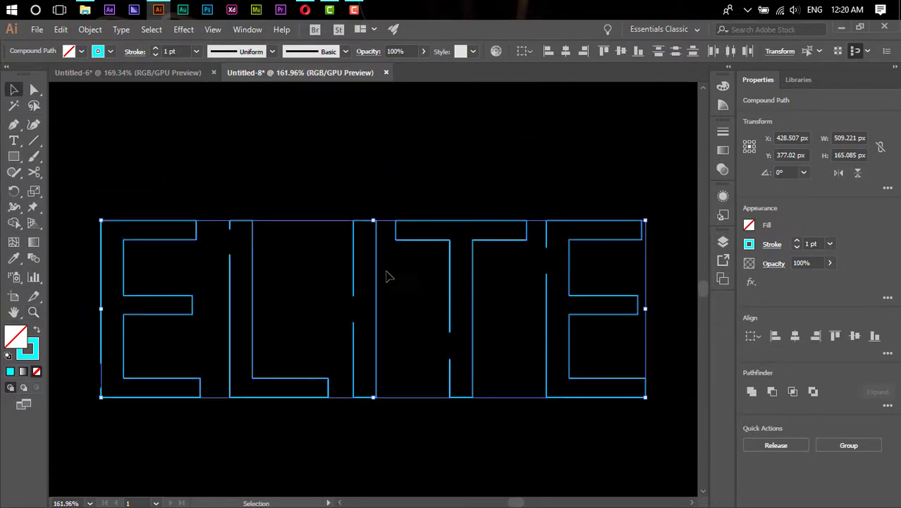
left_click(558, 270)
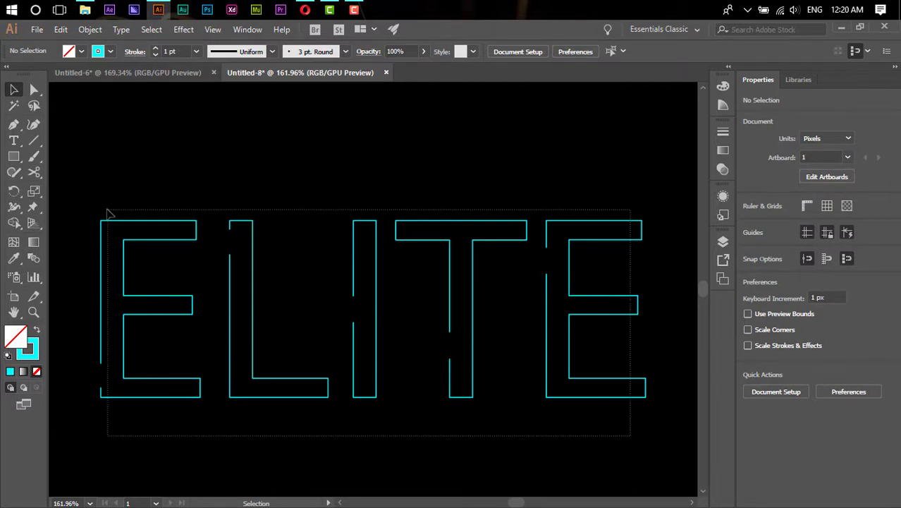
Marquee-select the entire ELITE outline and group it with Object > Group.
left_click_drag(624, 430, 106, 209)
left_click_drag(636, 435, 115, 200)
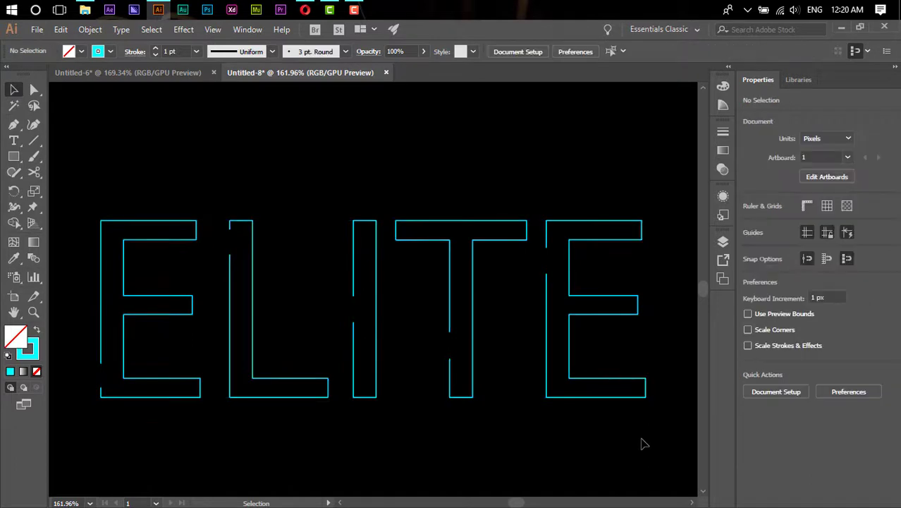
right_click(252, 282)
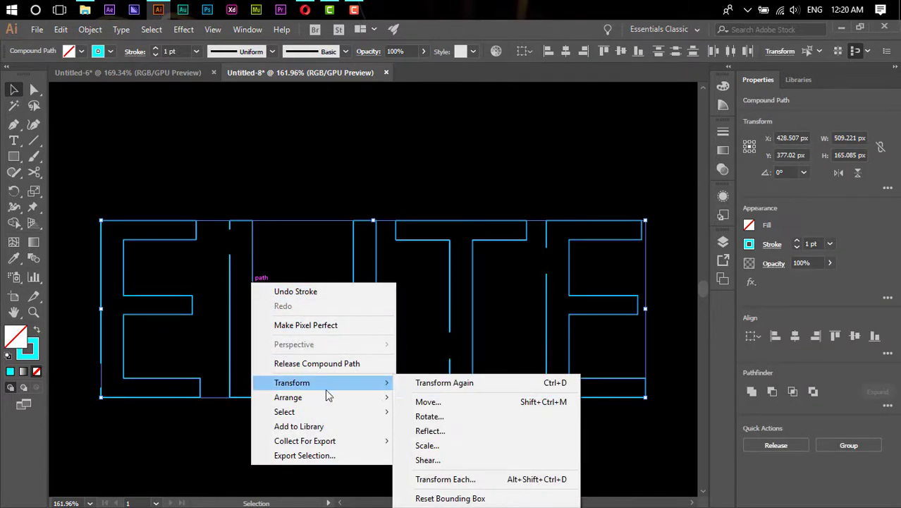
left_click(192, 433)
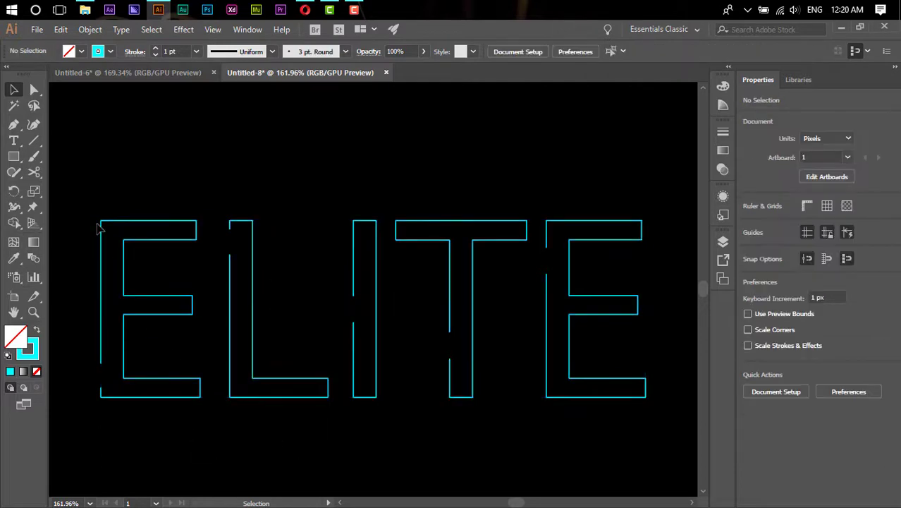
left_click_drag(86, 199, 647, 417)
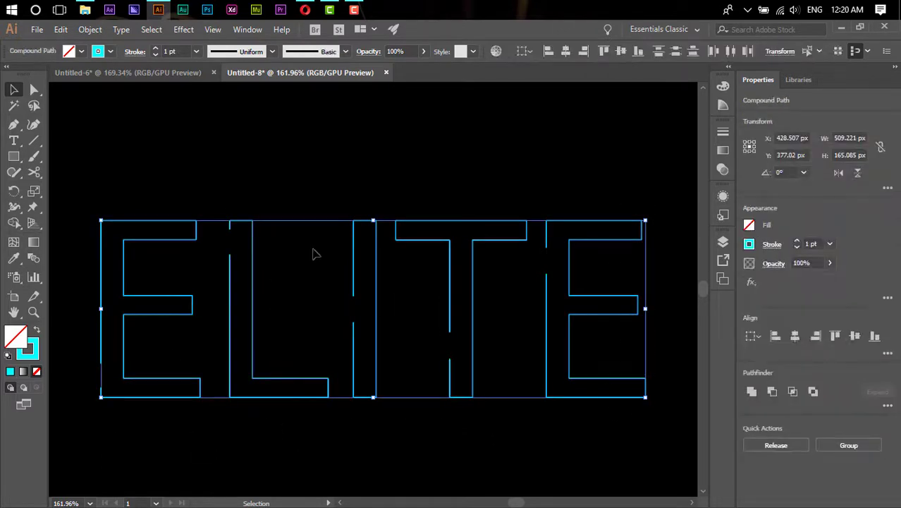
left_click(61, 30)
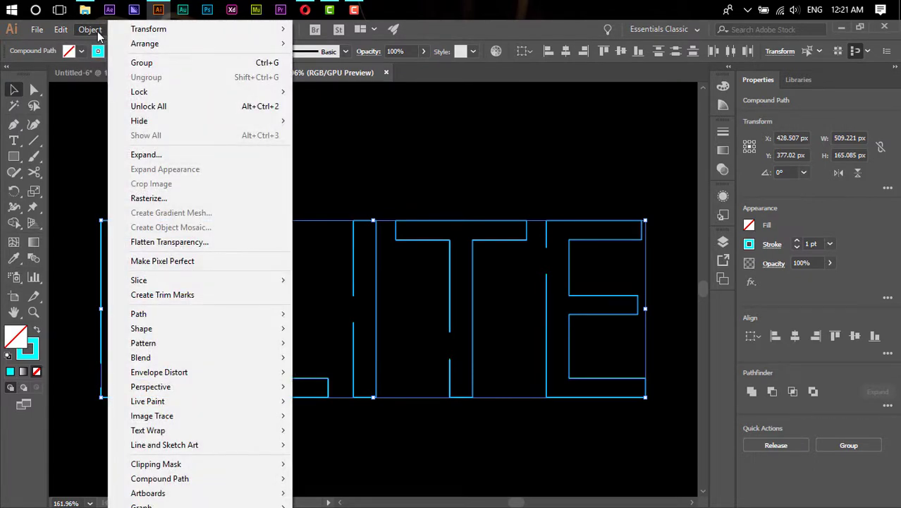
left_click(140, 61)
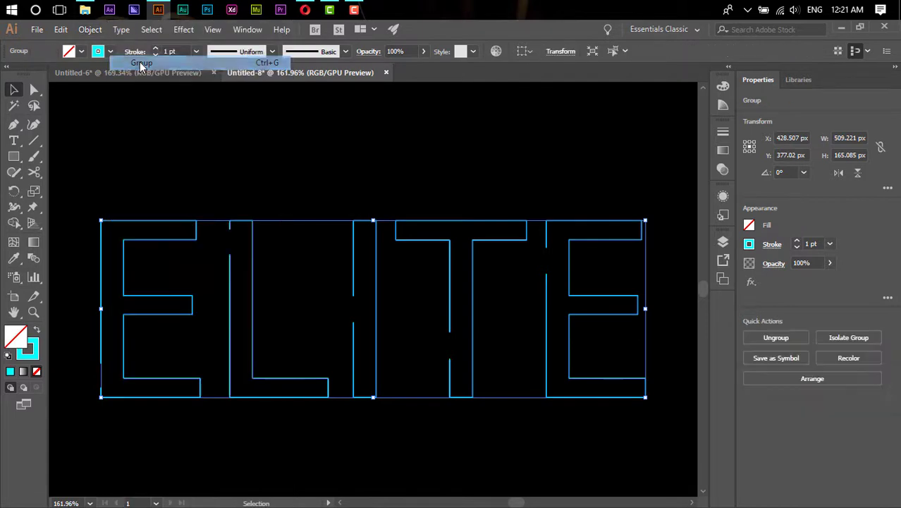
left_click(406, 185)
Zoom out to the full artboard and move the ELITE group to its top.
left_click(718, 245)
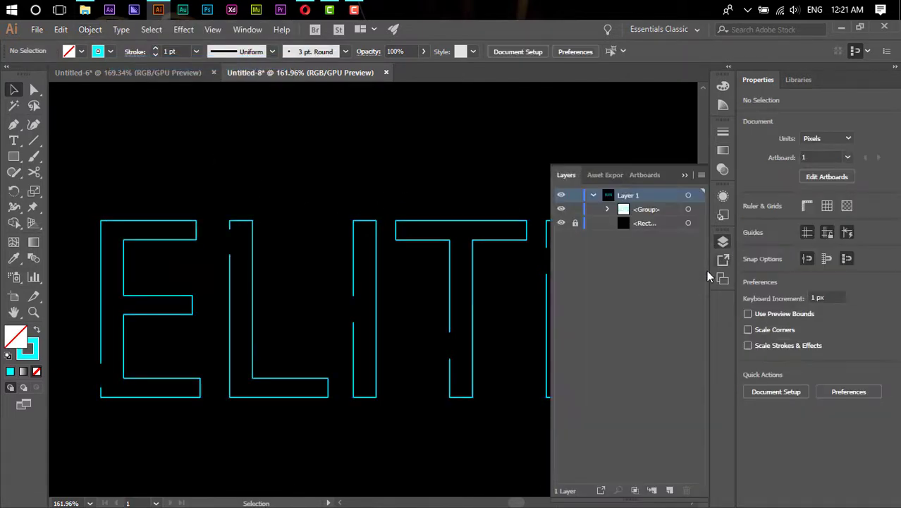
key("z")
mouse_move(417, 293)
left_mouse_down()
mouse_move(347, 302)
mouse_move(399, 290)
left_mouse_up()
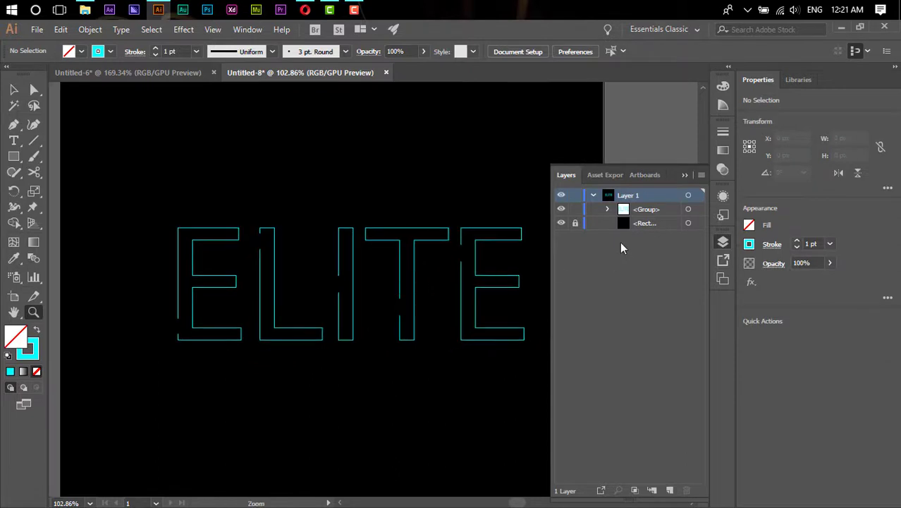
left_click_drag(418, 246, 302, 277)
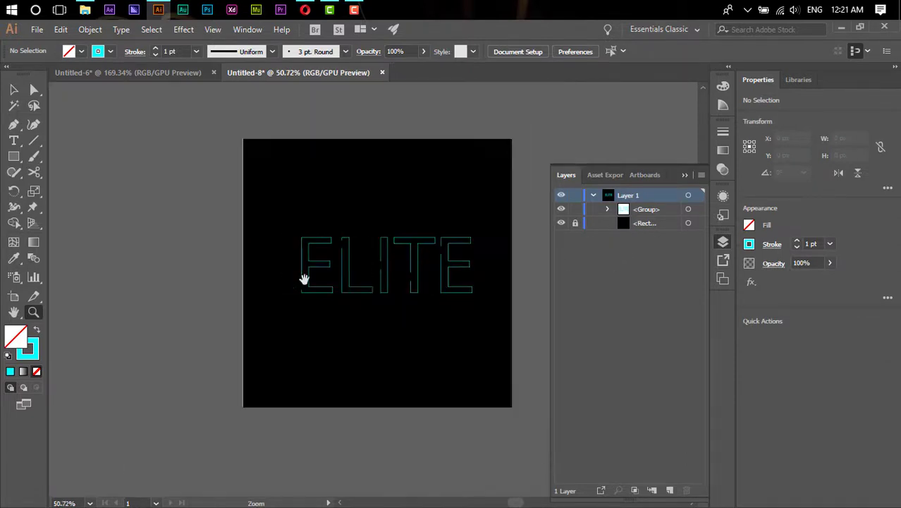
key("v")
left_click_drag(386, 295, 386, 203)
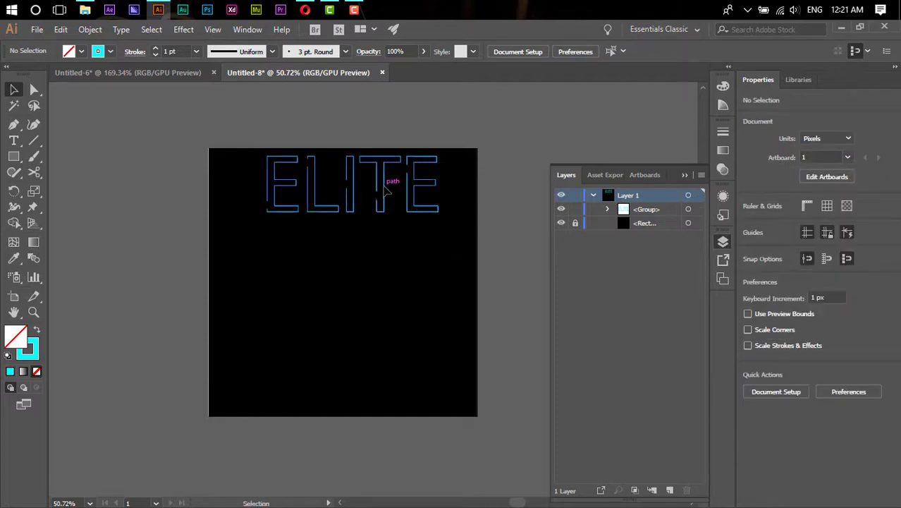
Duplicate ELITE directly below, then repeat with Ctrl+D for more evenly spaced rows.
mouse_move(390, 182)
left_mouse_down()
mouse_move(377, 258)
mouse_move(378, 247)
left_mouse_up()
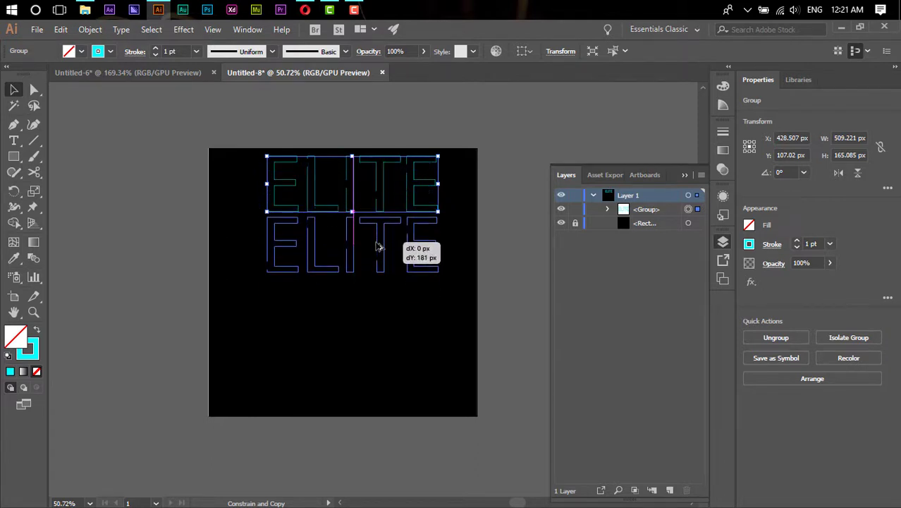
left_click_drag(377, 245, 393, 246)
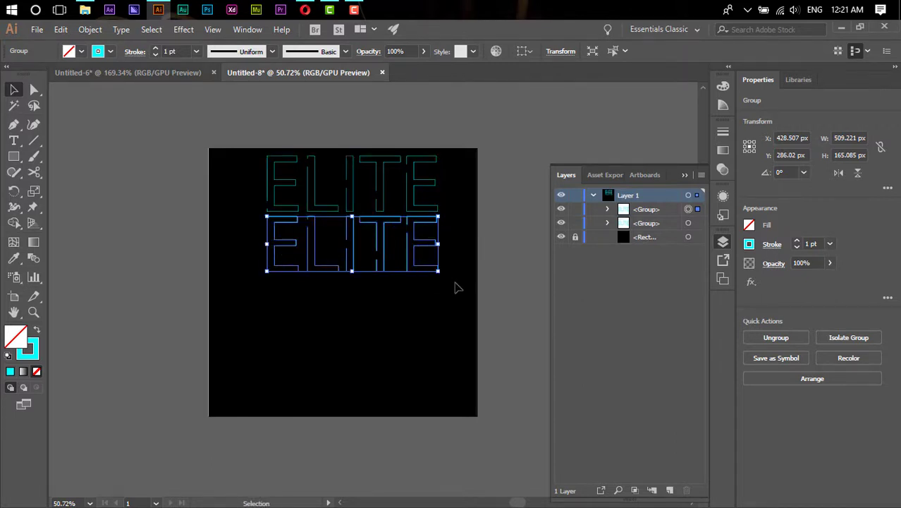
scroll(452, 292, "down", 1)
key("a")
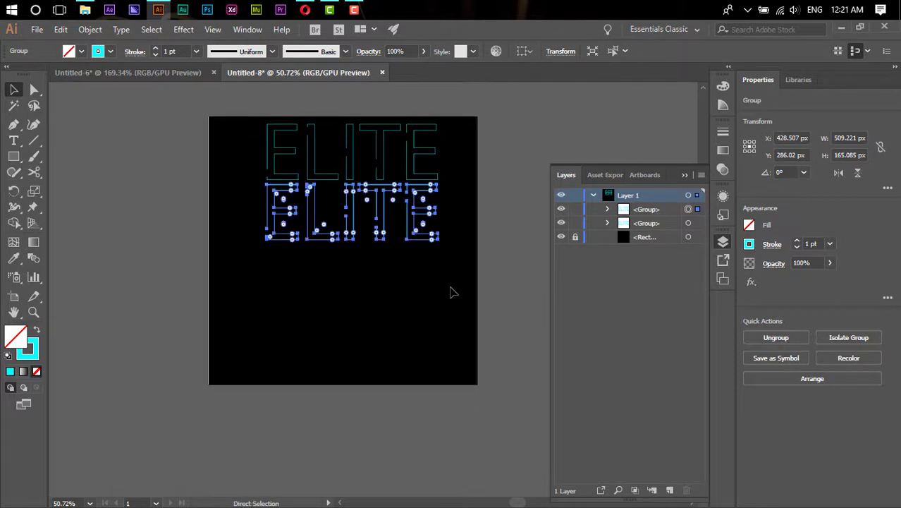
key("ctrl+d")
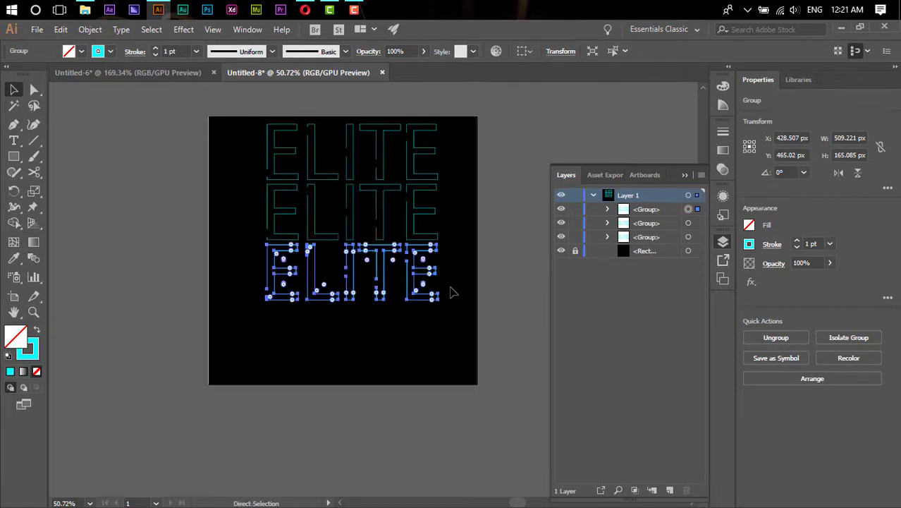
key("ctrl+d")
key("ctrl+d")
key("ctrl+d")
key("v")
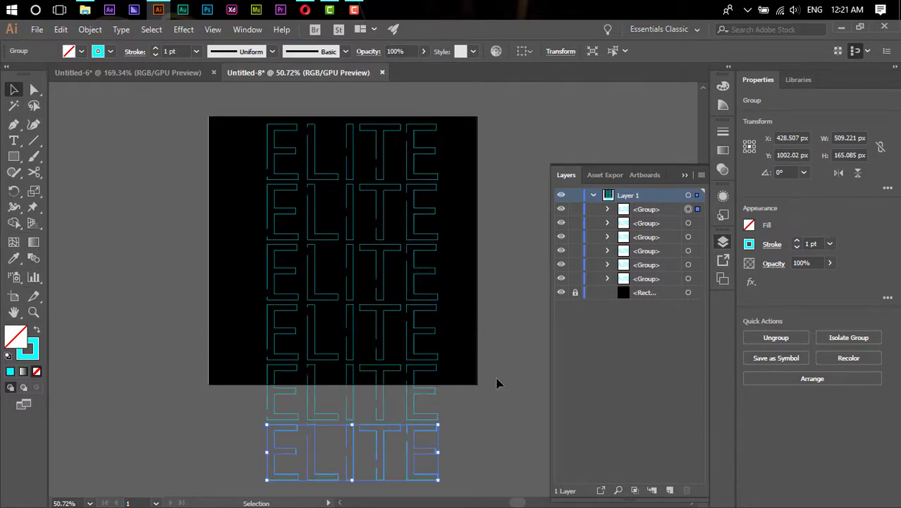
left_click(492, 469)
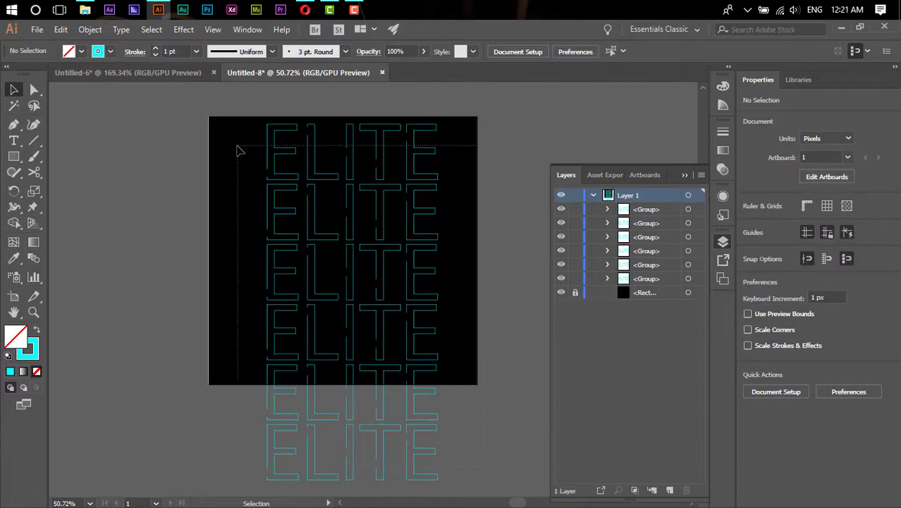
Scale all six ELITE rows into a narrower column spanning the artboard from top to bottom.
key("ctrl+a")
left_click_drag(439, 125, 384, 239)
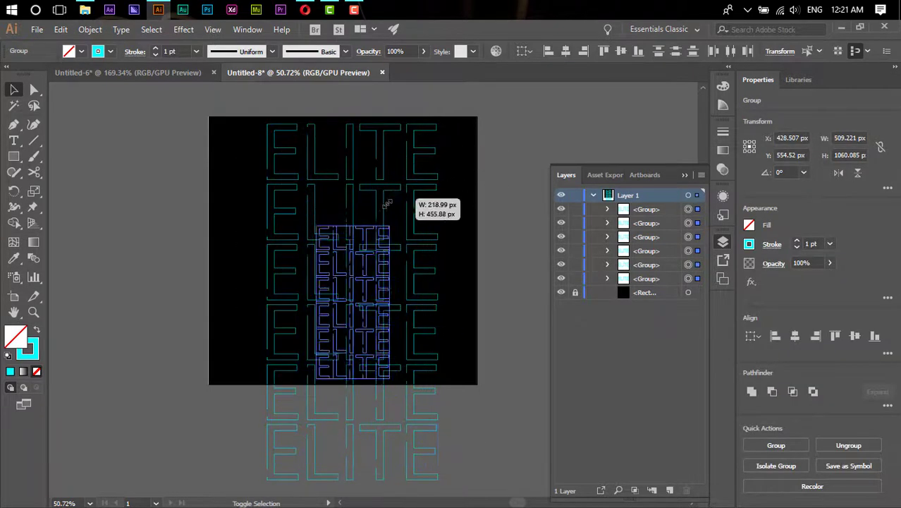
left_click_drag(368, 276, 351, 162)
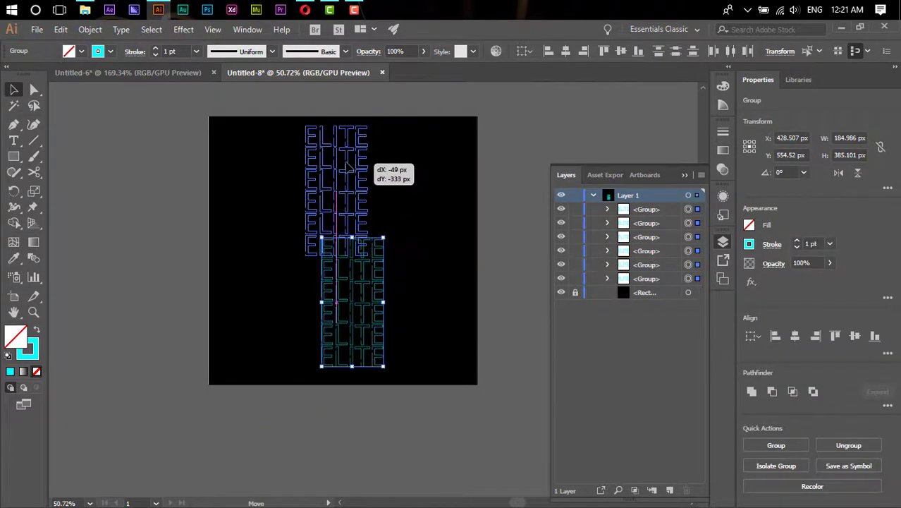
left_click_drag(368, 253, 423, 380)
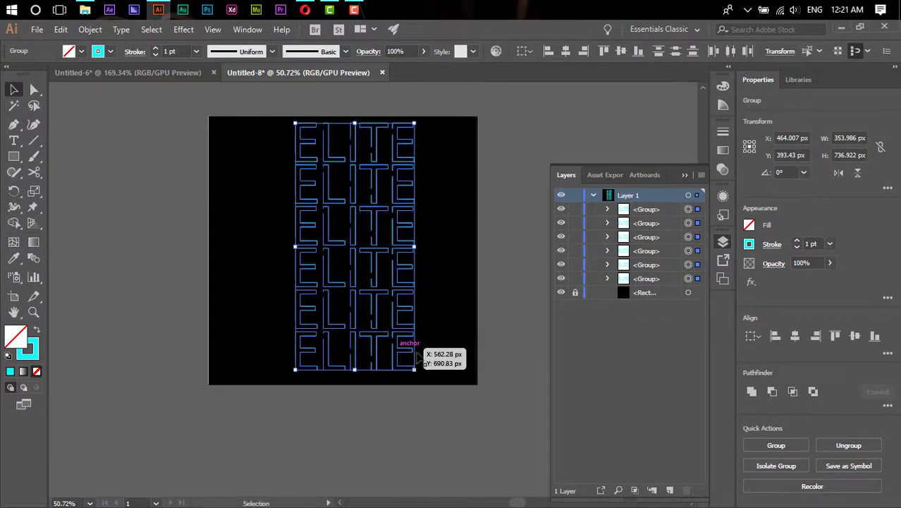
left_click_drag(424, 380, 423, 362)
Zoom in to 100% to check the column, then zoom out and select the lower five rows.
left_click(405, 147)
left_click_drag(424, 169, 473, 249)
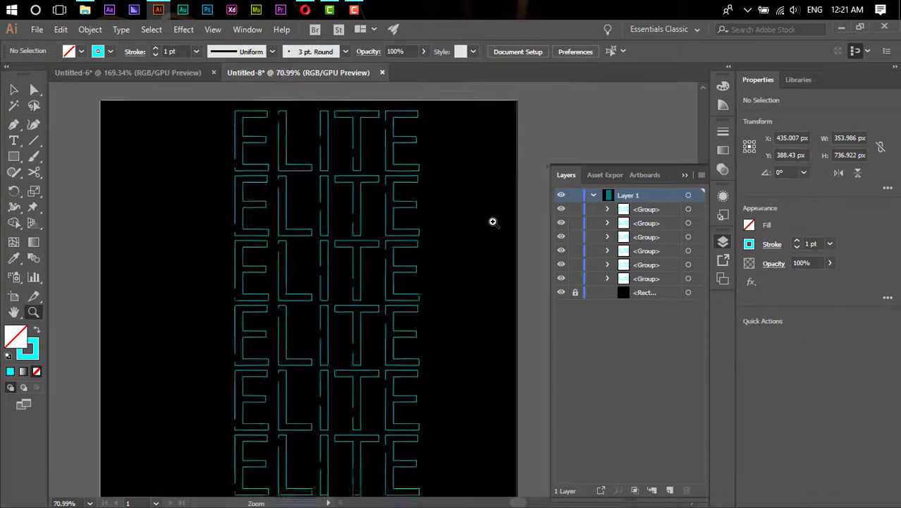
left_click(473, 239)
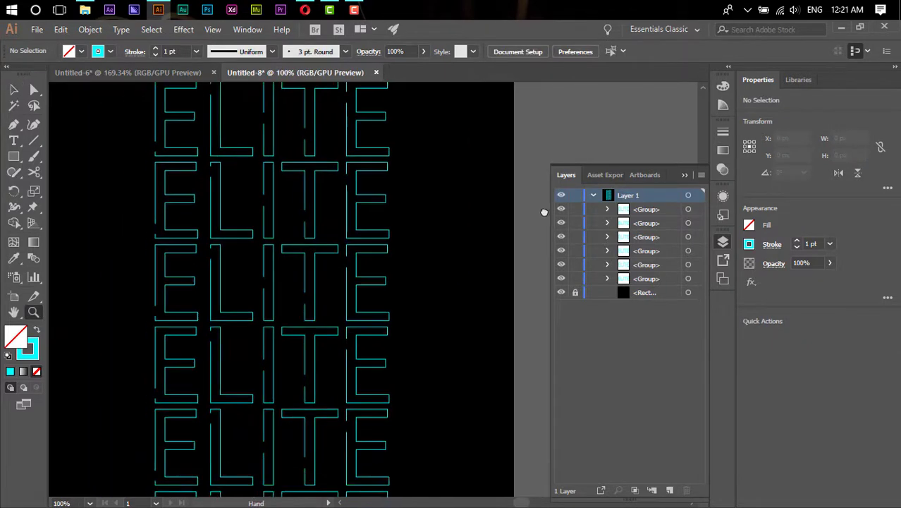
left_click(460, 228, "alt")
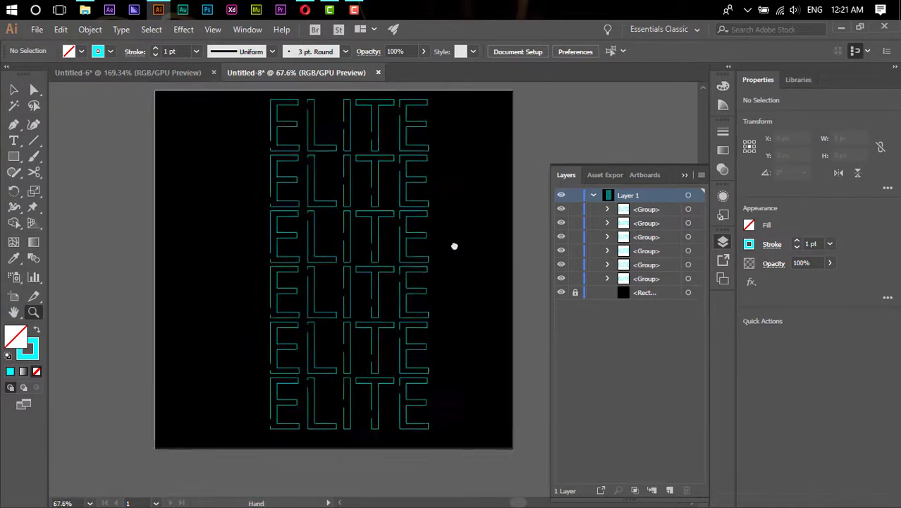
key("v")
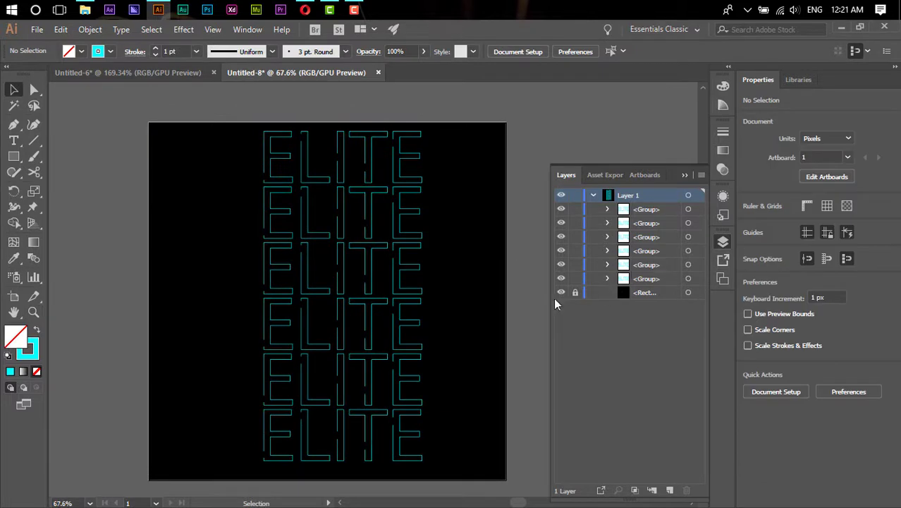
left_click_drag(443, 470, 199, 223)
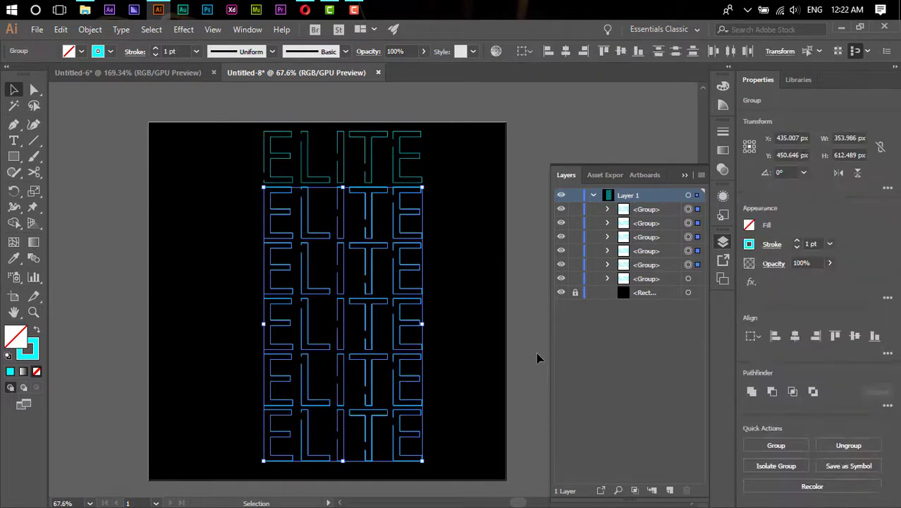
Rename the first ELITE row groups in the Layers panel as 1, 2 and 3.
left_click(536, 352)
left_click(647, 269)
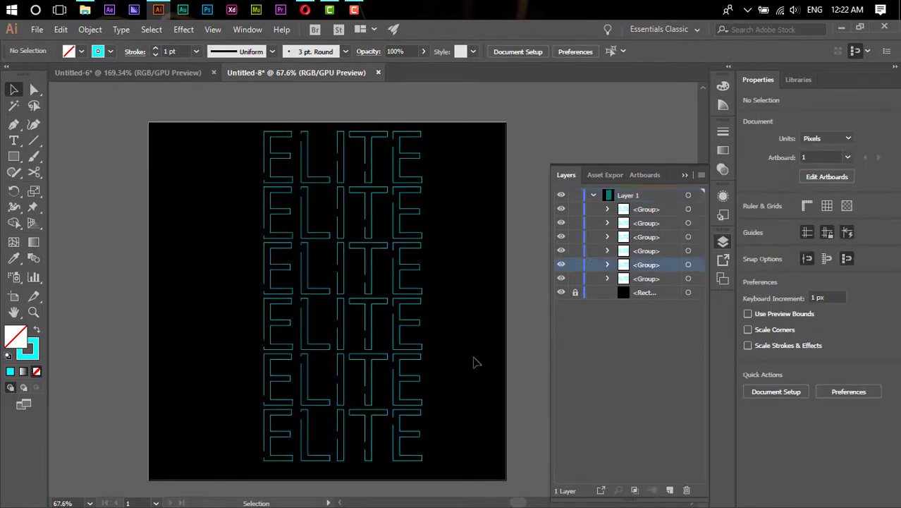
left_click(401, 148)
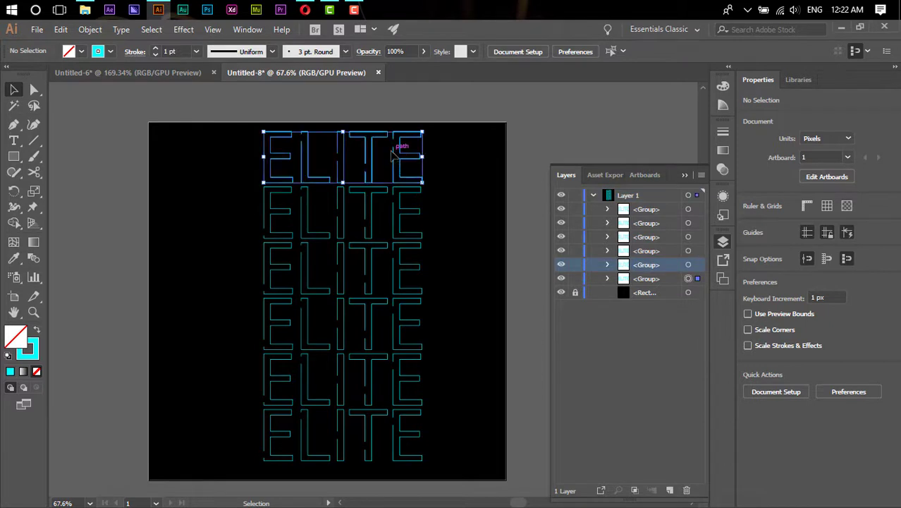
left_click(650, 280)
double_click(651, 280)
type("1")
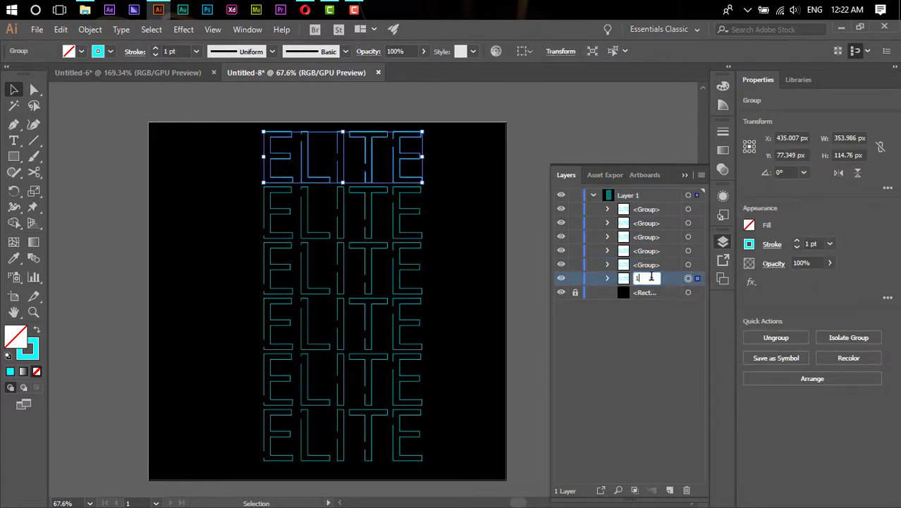
double_click(653, 264)
type("2")
double_click(654, 251)
type("3")
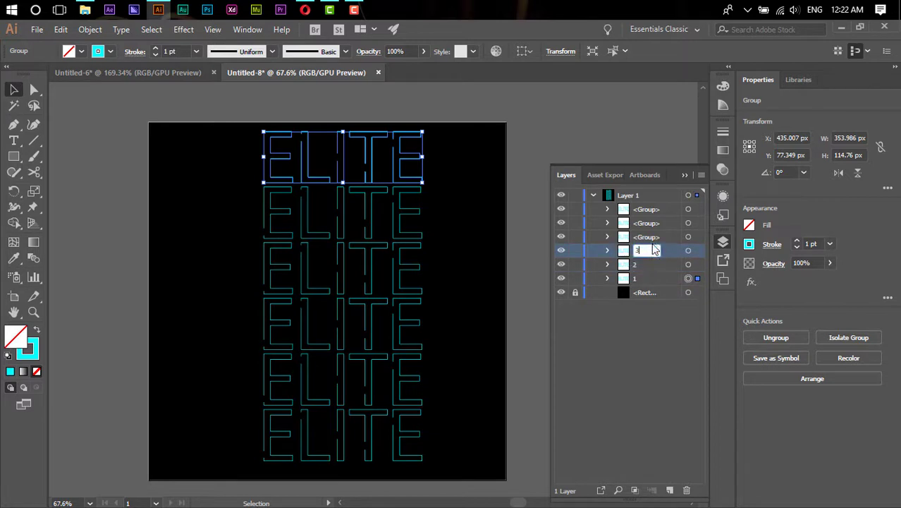
left_click(653, 237)
Rename the remaining ELITE row groups as 4, 5 and 6.
double_click(647, 222)
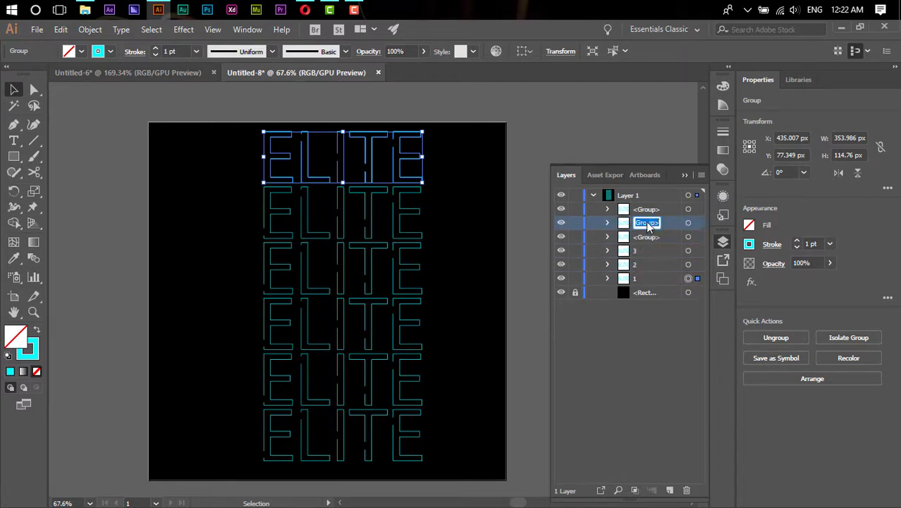
double_click(649, 237)
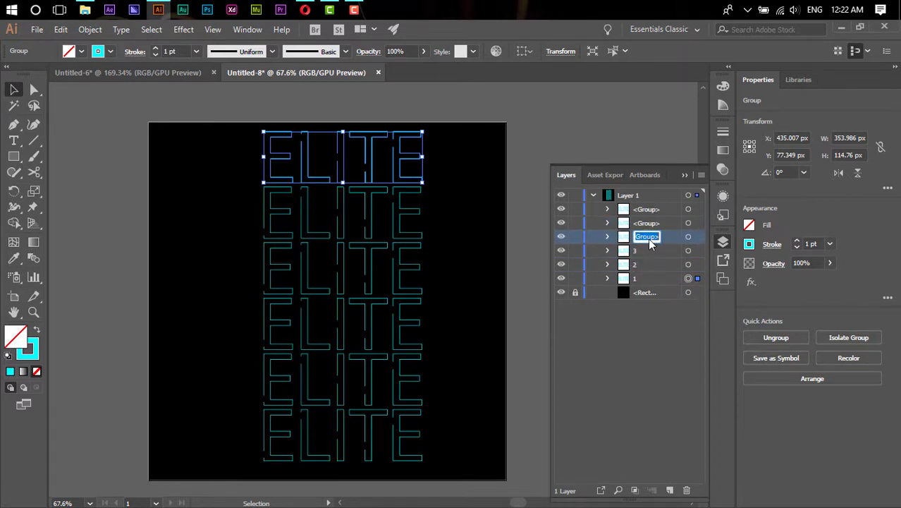
type("4")
double_click(648, 223)
type("5")
left_click(653, 210)
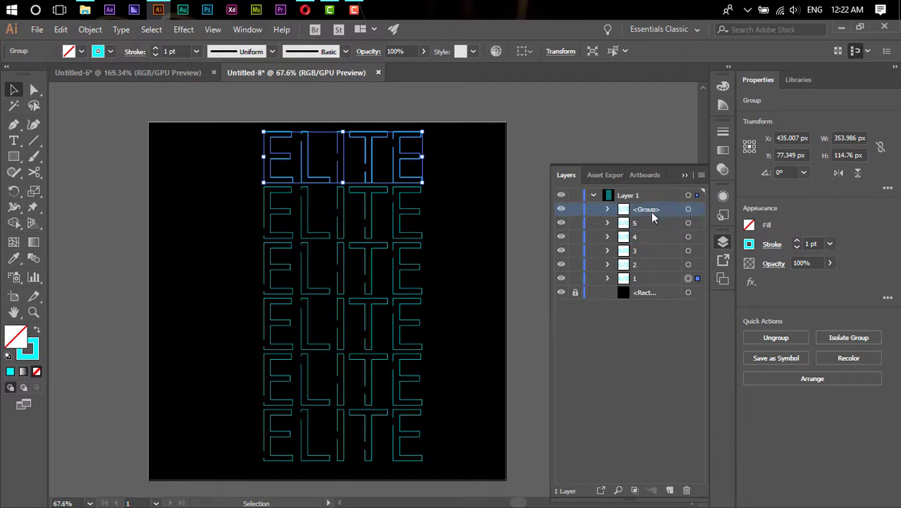
double_click(650, 210)
type("6")
left_click(633, 355)
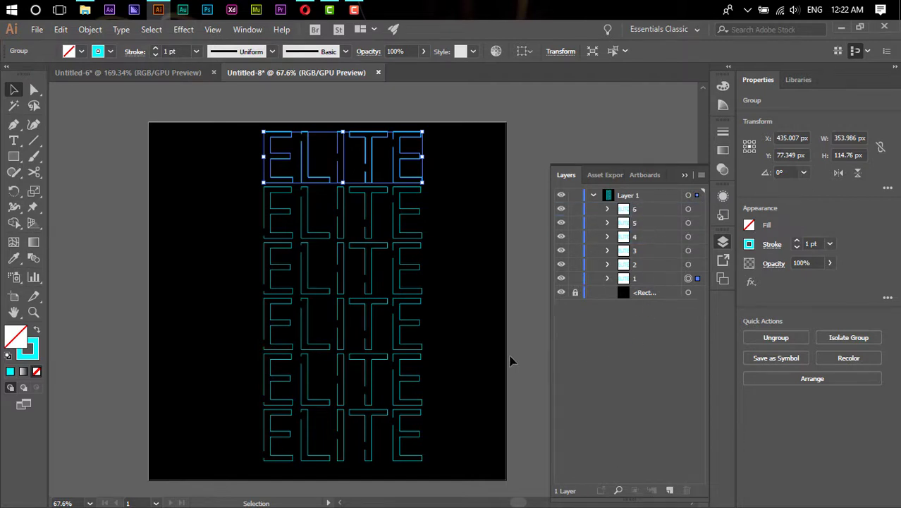
Reorder the sublayers so groups run 1 through 6 from top to bottom.
left_click(511, 361)
left_click_drag(652, 278, 637, 204)
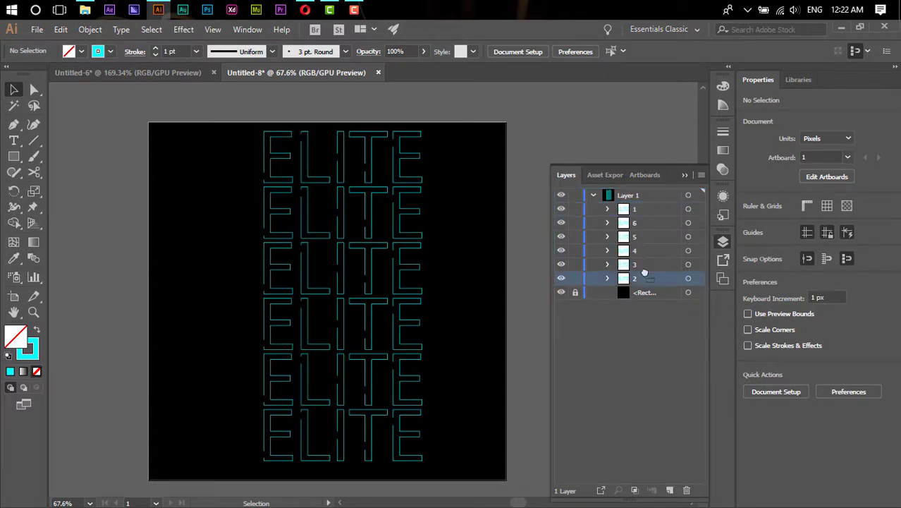
left_click_drag(643, 281, 643, 223)
left_click_drag(649, 281, 644, 232)
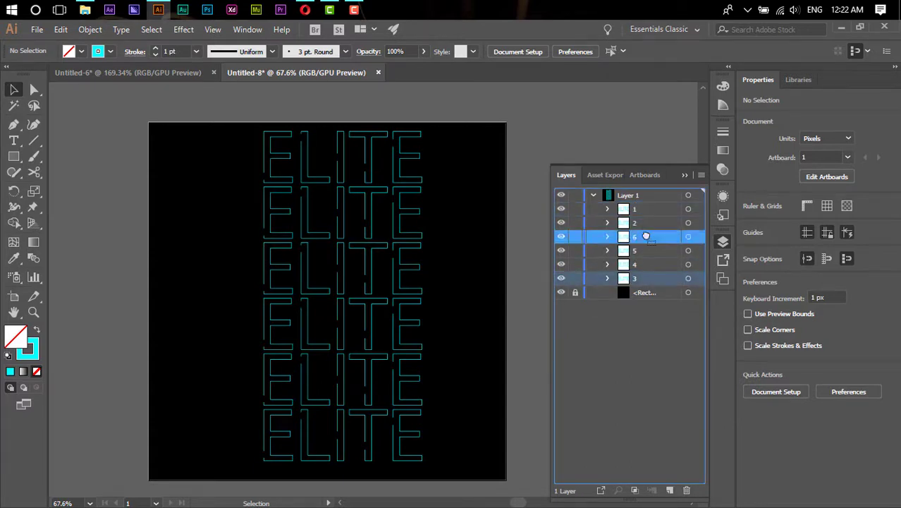
mouse_move(654, 278)
left_mouse_down()
mouse_move(652, 249)
mouse_move(655, 261)
left_mouse_up()
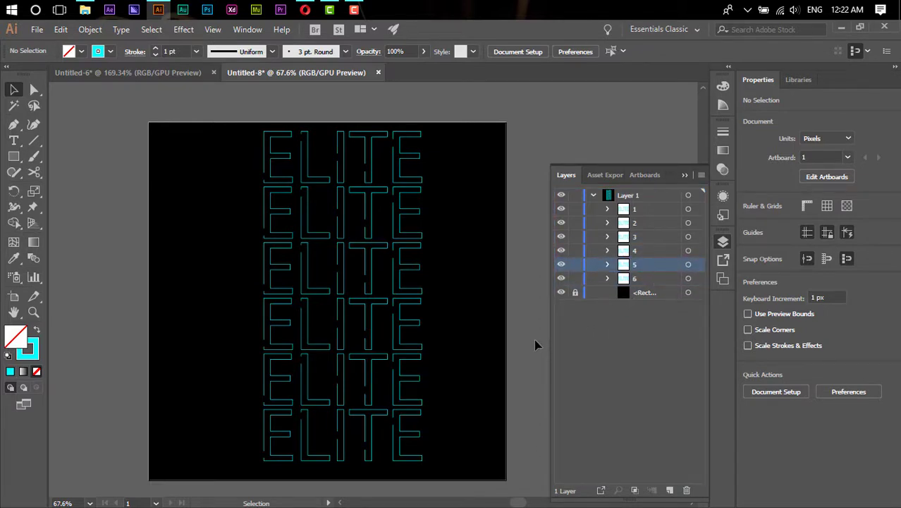
left_click(621, 345)
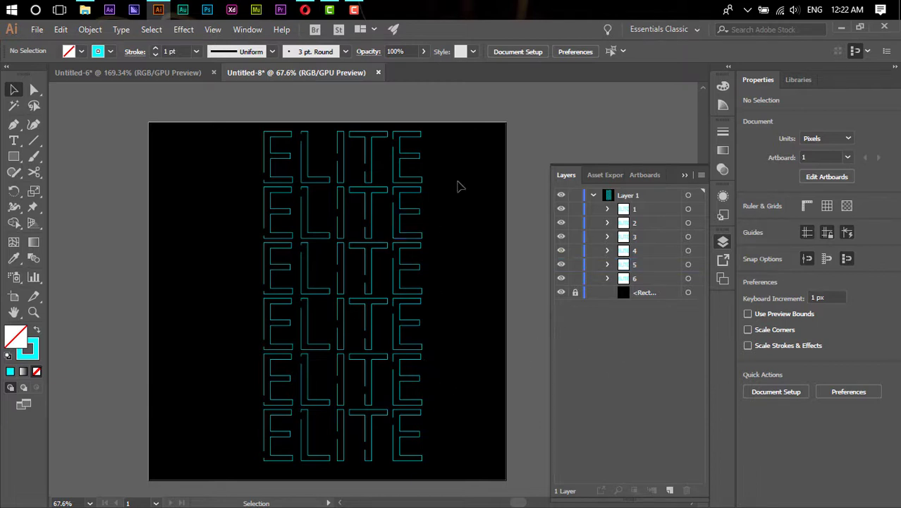
left_click_drag(466, 133, 240, 164)
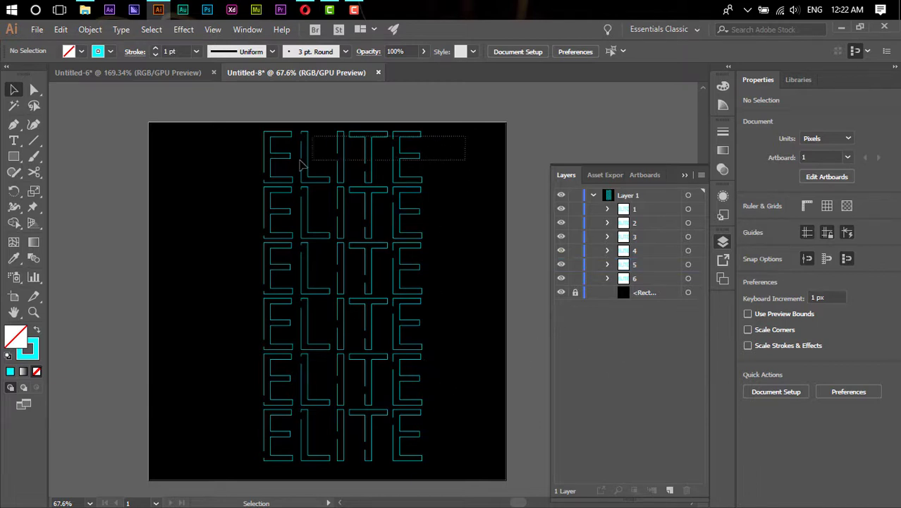
Apply a 2 px Gaussian Blur to the second ELITE row.
left_click(470, 219)
left_click_drag(467, 213, 240, 209)
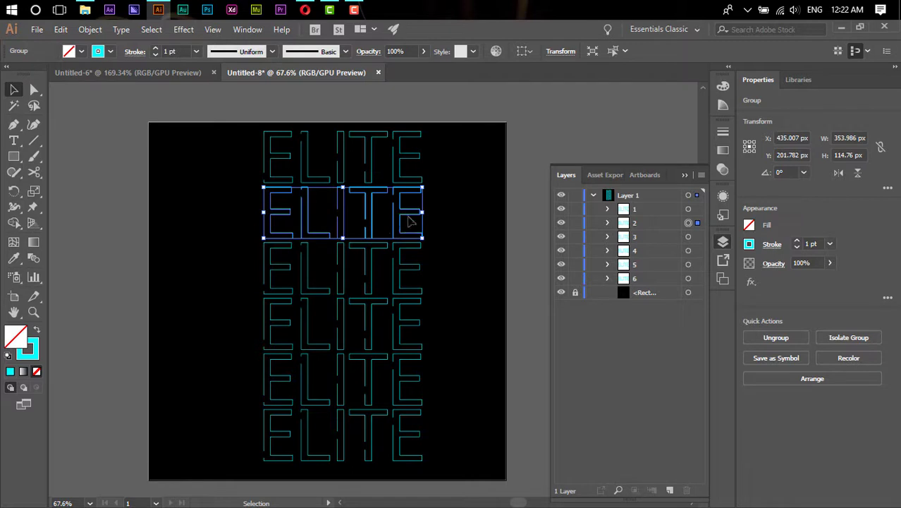
left_click(184, 29)
mouse_move(197, 250)
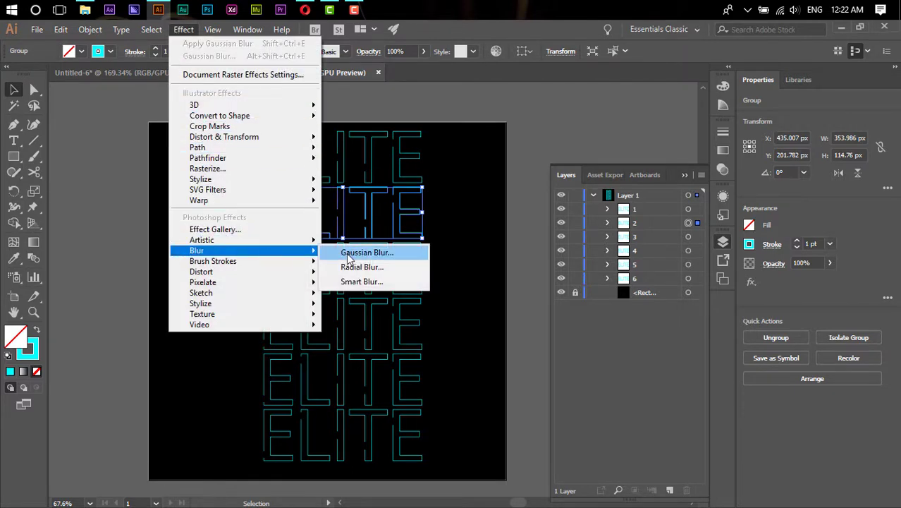
left_click(353, 253)
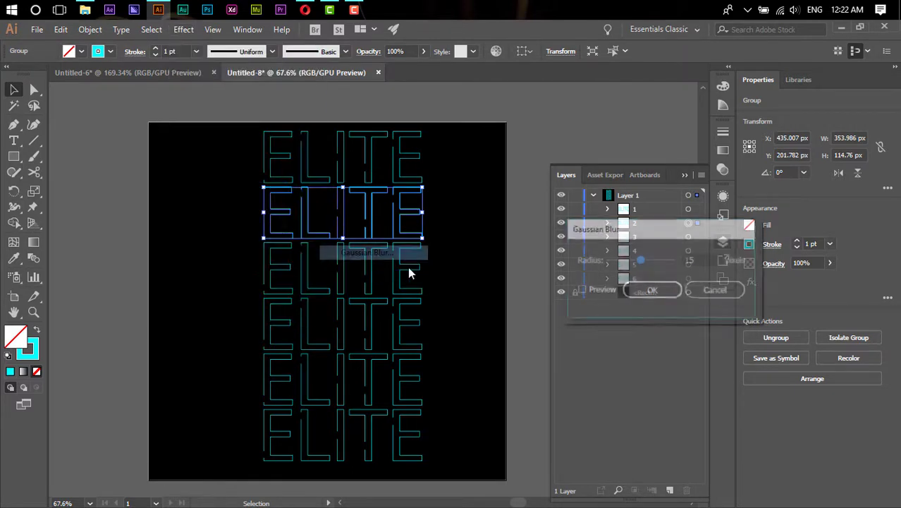
left_click(581, 290)
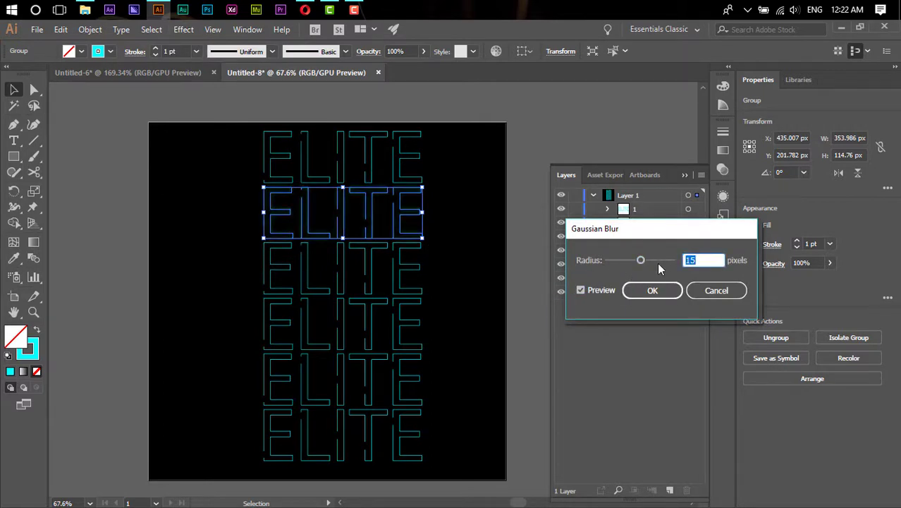
type("2")
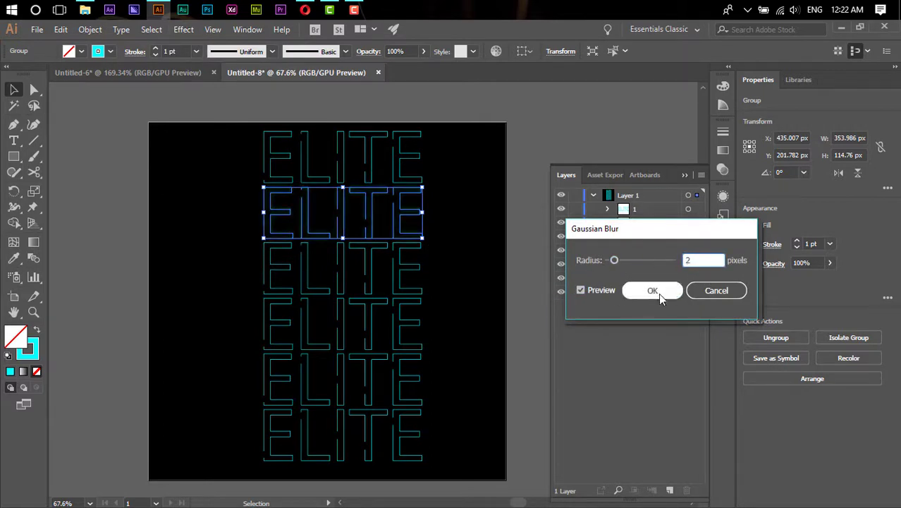
left_click(658, 293)
left_click(526, 309)
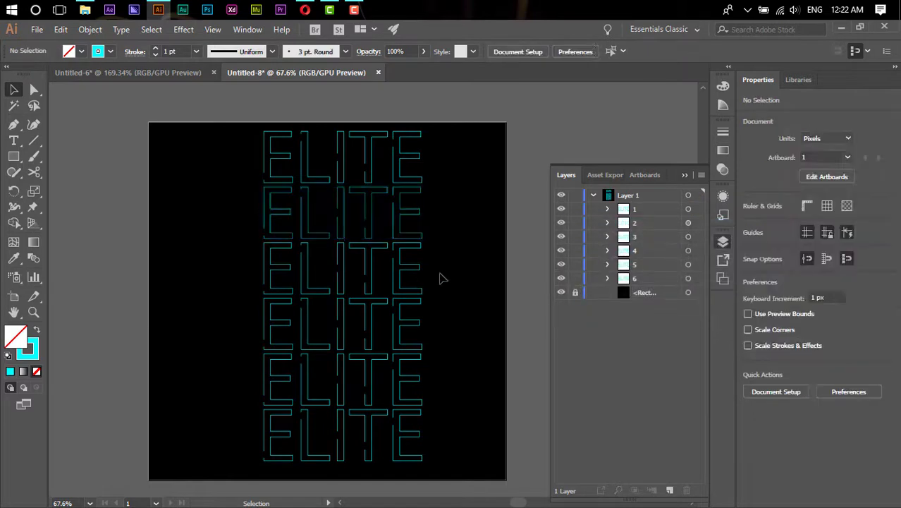
Apply a 4 px Gaussian Blur to the third ELITE row.
left_click(277, 269)
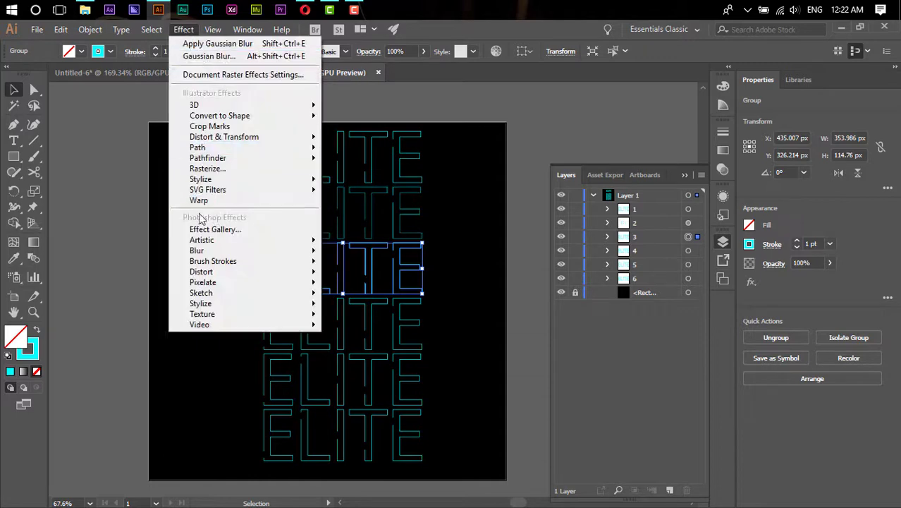
mouse_move(196, 250)
left_click(381, 257)
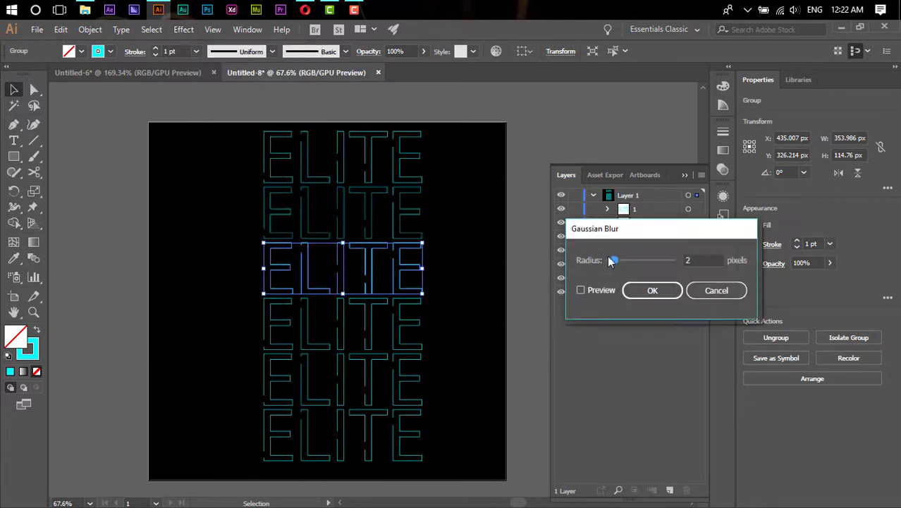
double_click(688, 259)
type("4")
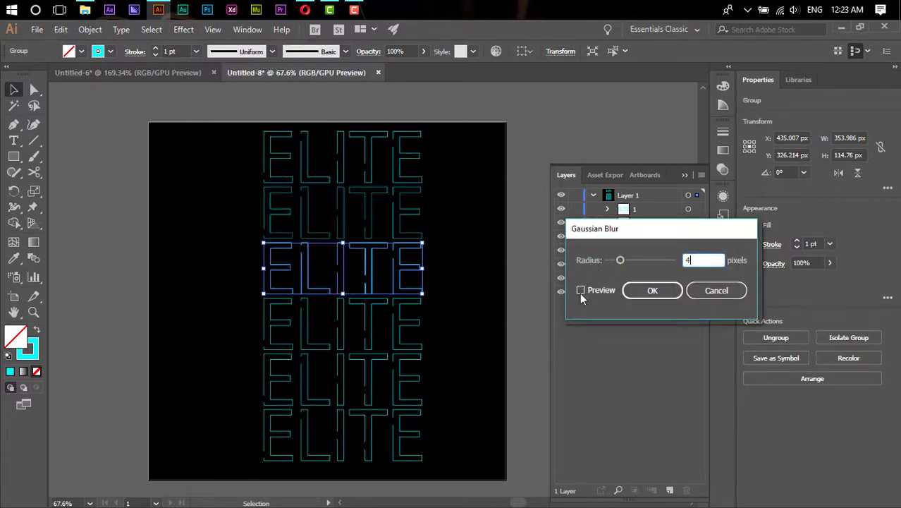
left_click(580, 290)
left_click(652, 290)
left_click_drag(484, 308, 210, 317)
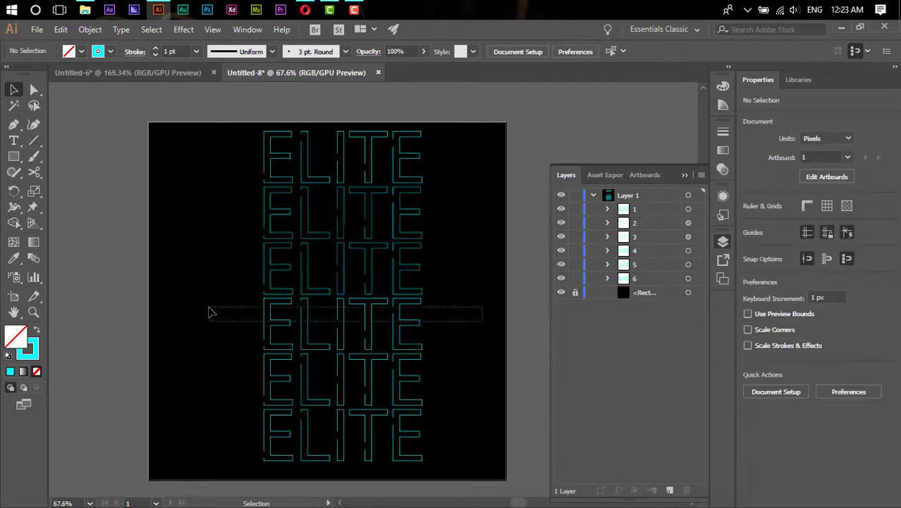
left_click(183, 29)
mouse_move(201, 240)
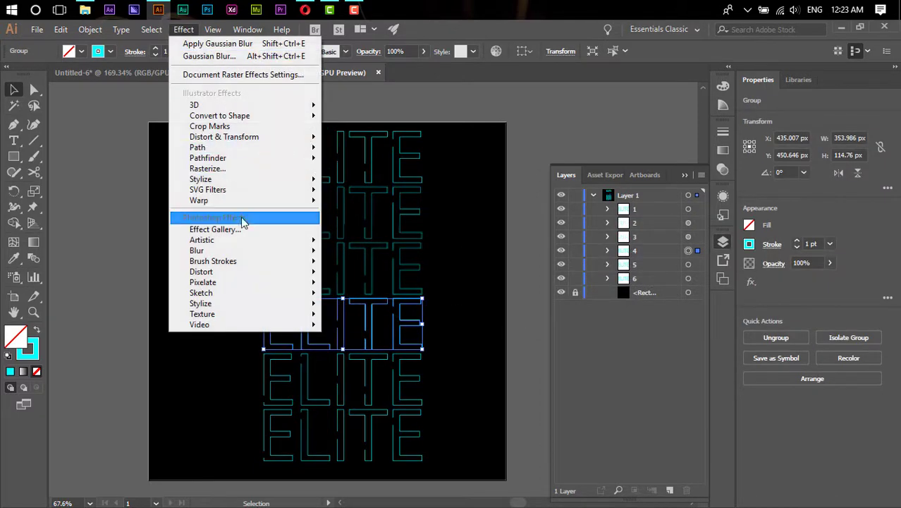
Apply a Gaussian Blur to the fourth ELITE row.
left_click(360, 252)
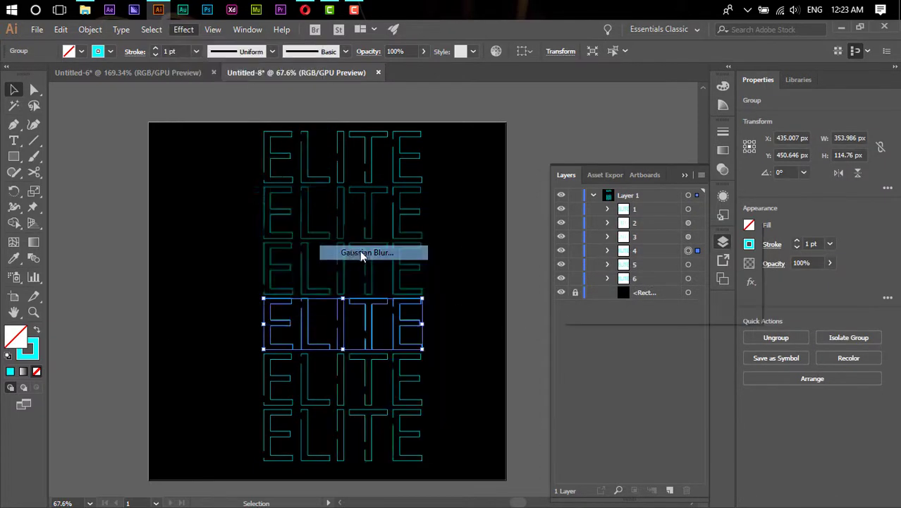
left_click(699, 259)
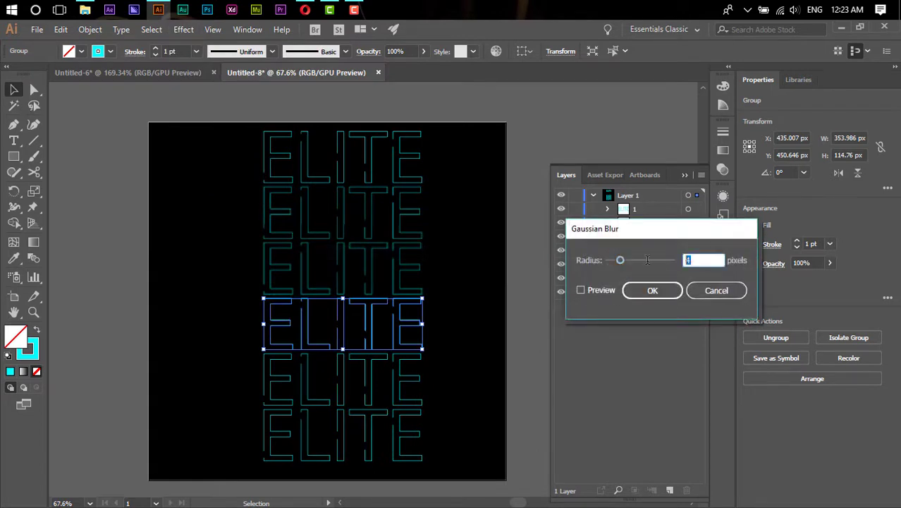
left_click(627, 292)
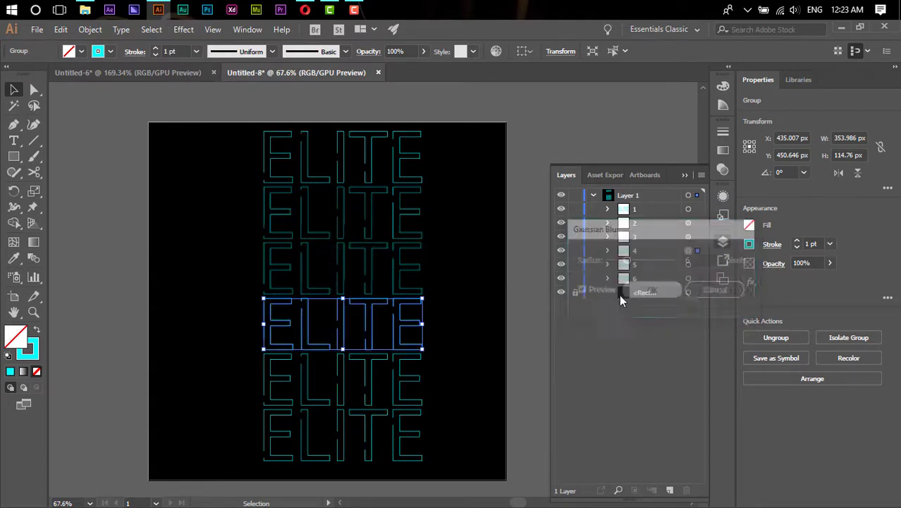
left_click(489, 342)
Apply a 10 px Gaussian Blur to the fifth ELITE row.
left_click_drag(445, 394, 151, 346)
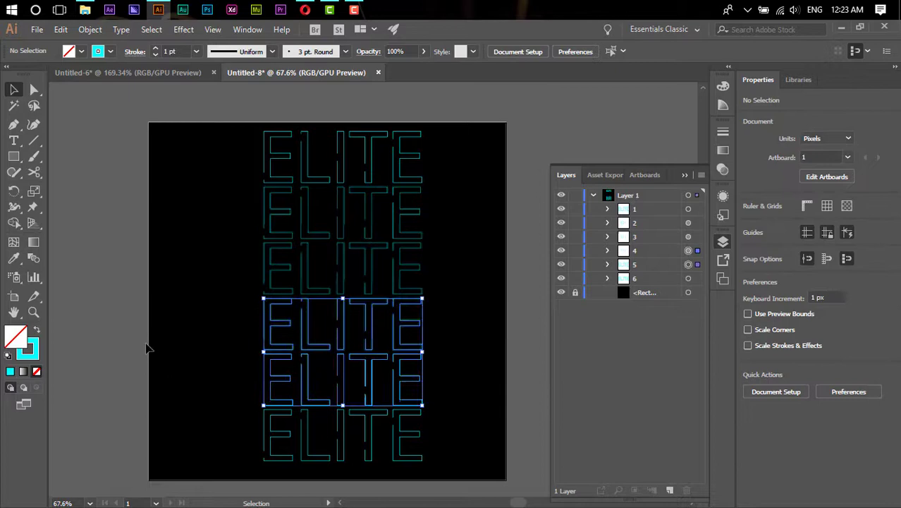
left_click(454, 377)
left_click(421, 381)
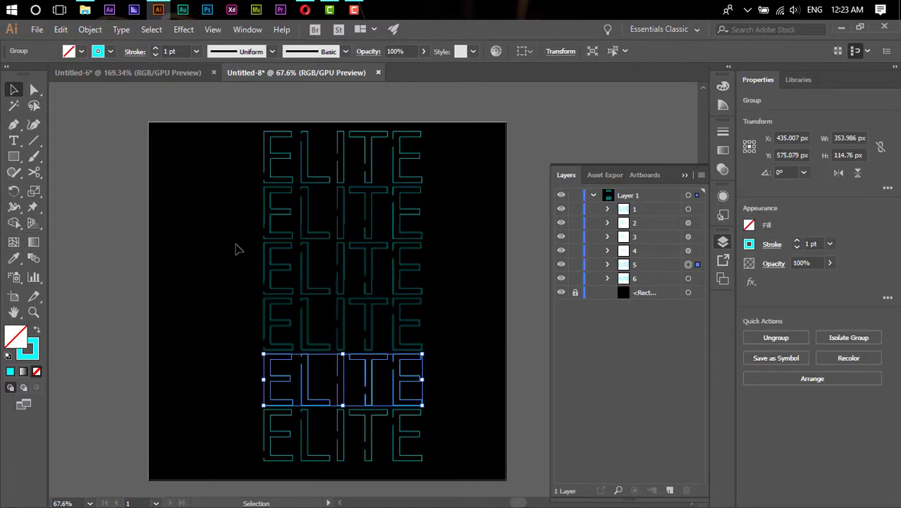
left_click(183, 29)
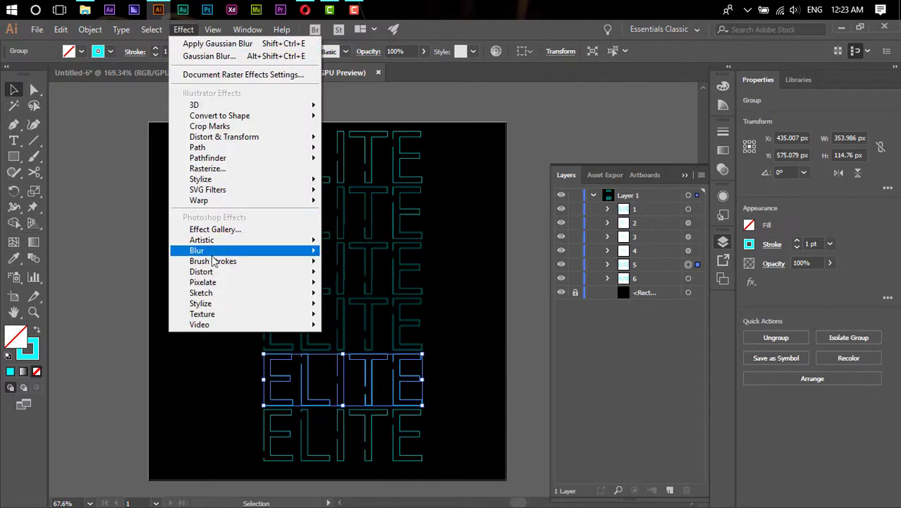
mouse_move(198, 251)
left_click(371, 254)
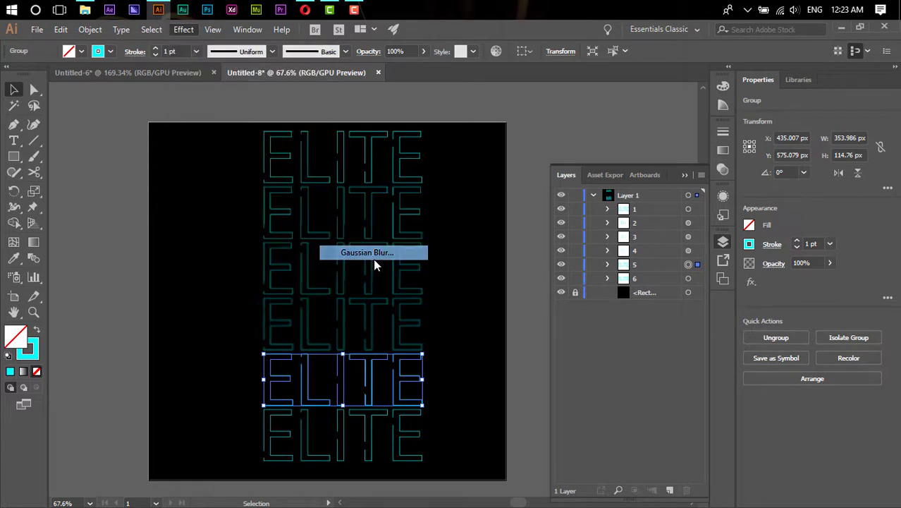
double_click(685, 260)
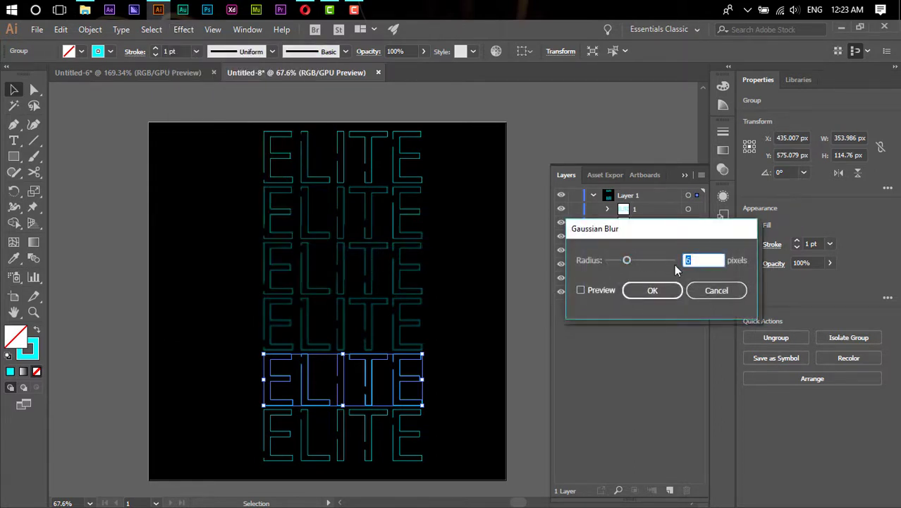
type("10")
left_click(653, 290)
Apply a 15 px Gaussian Blur to the bottom ELITE row, then deselect.
left_click(496, 351)
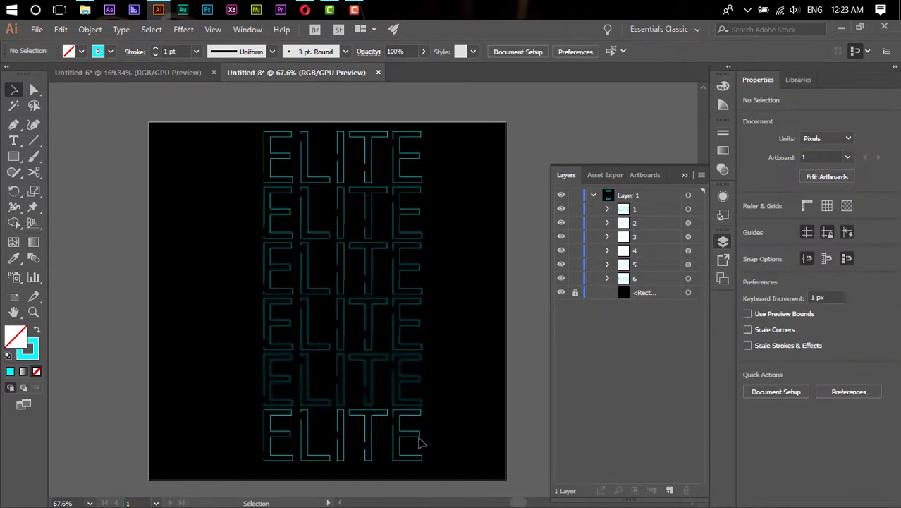
left_click(270, 432)
left_click(183, 30)
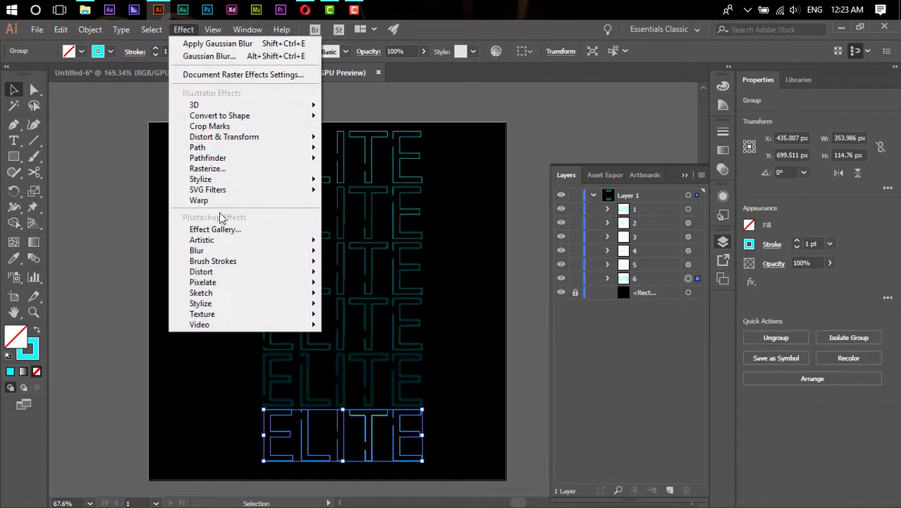
mouse_move(196, 250)
left_click(358, 254)
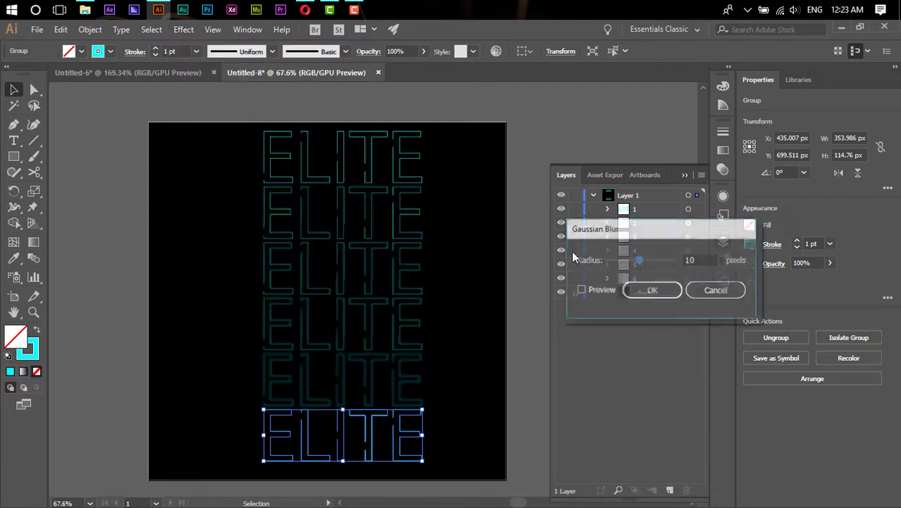
left_click(600, 290)
double_click(691, 260)
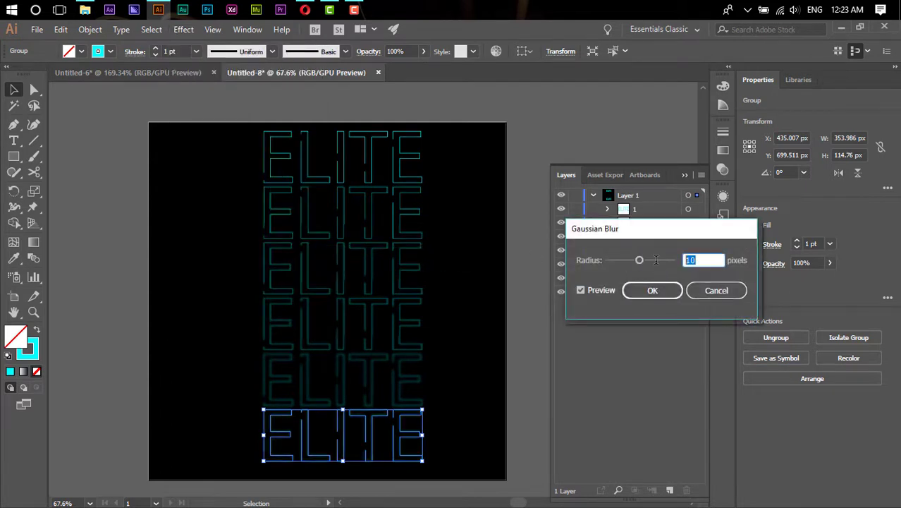
type("15")
key("Return")
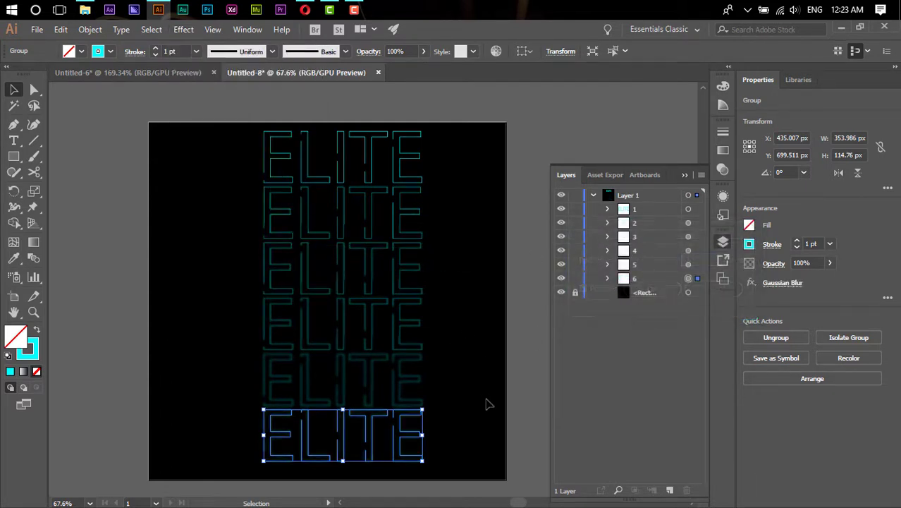
left_click(476, 404)
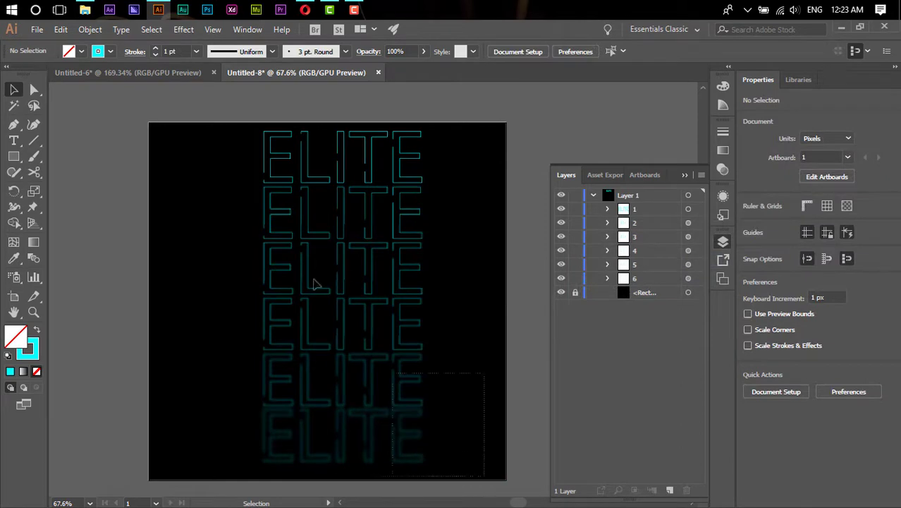
Select all six ELITE rows and stack them with Vertical Align Center.
key("z")
mouse_move(486, 328)
left_mouse_down()
mouse_move(444, 332)
mouse_move(394, 321)
left_mouse_up()
key("v")
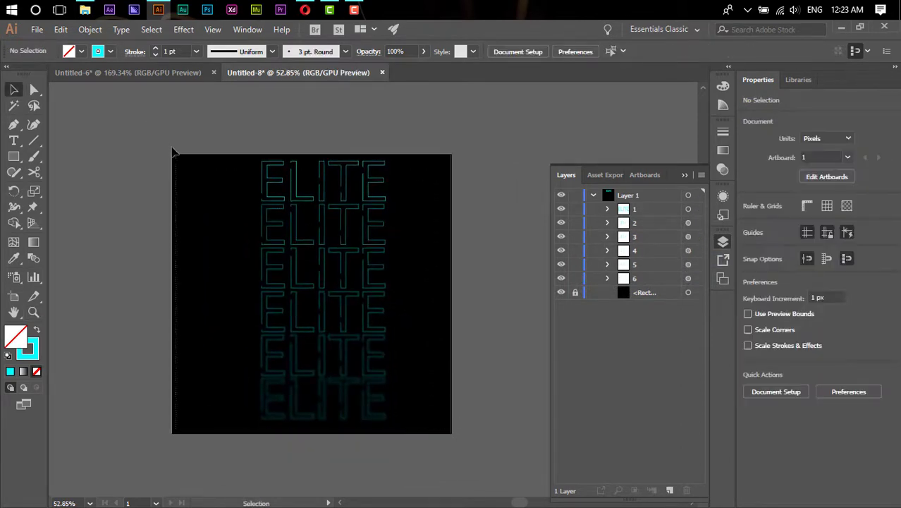
left_click_drag(173, 151, 549, 343)
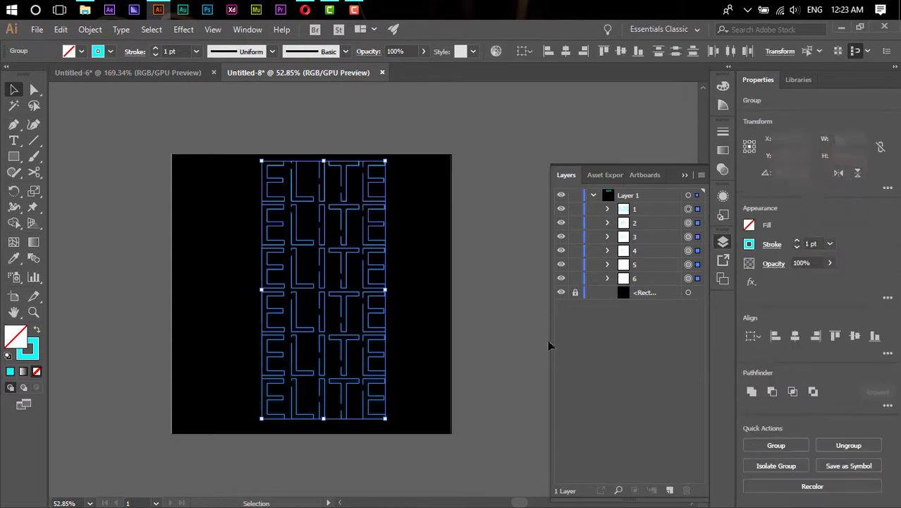
left_click(462, 391)
key("ctrl+a")
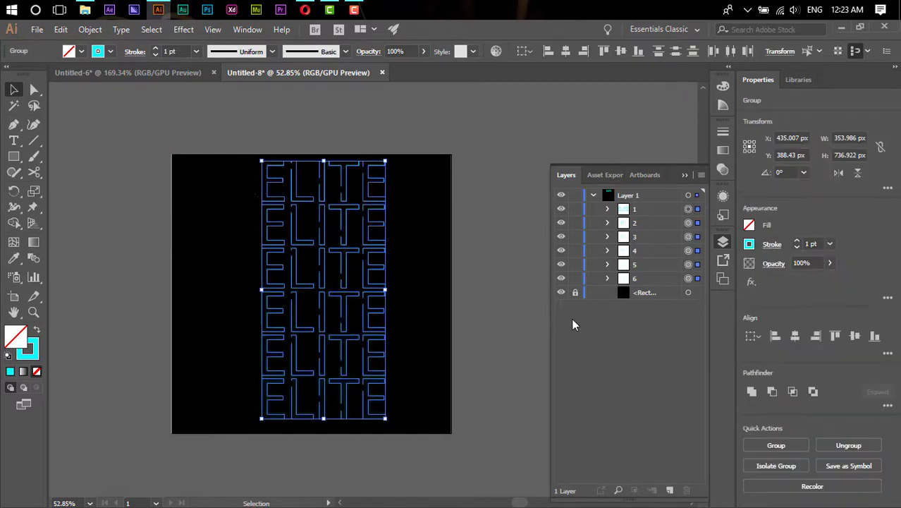
left_click(853, 337)
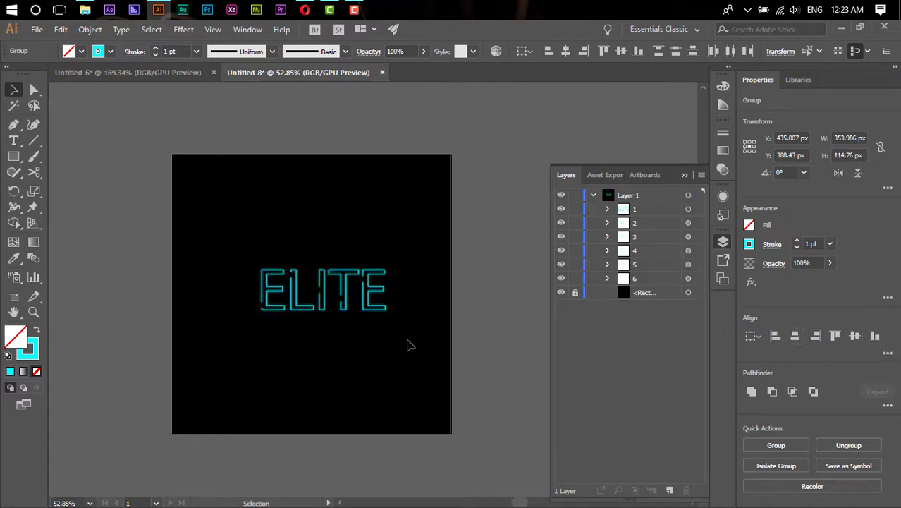
Enlarge the stacked ELITE to about 620 × 201 px and nudge it slightly left.
key("ctrl+shift+a")
mouse_move(407, 345)
left_mouse_down()
mouse_move(431, 334)
mouse_move(400, 342)
mouse_move(410, 342)
mouse_move(201, 240)
left_mouse_up()
key("v")
left_click_drag(388, 246, 450, 231)
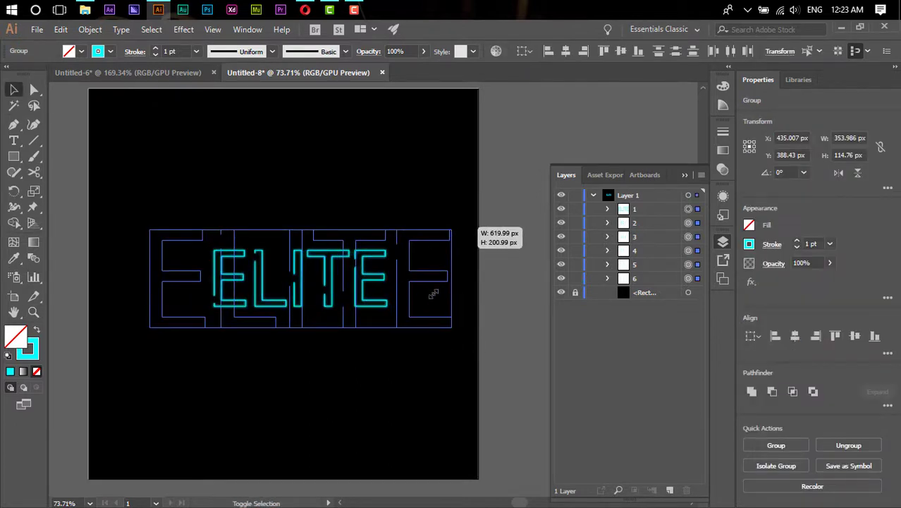
left_click_drag(433, 293, 405, 297)
left_click(404, 356)
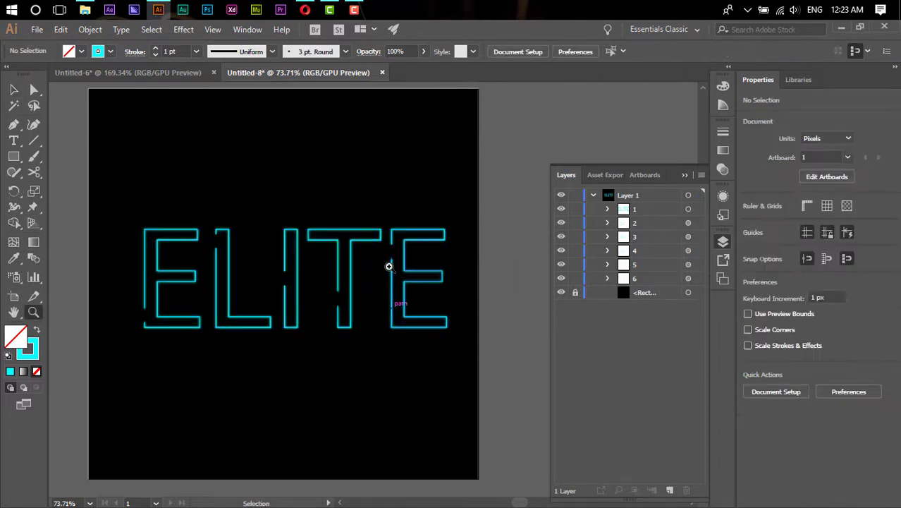
mouse_move(388, 266)
left_mouse_down()
mouse_move(575, 296)
mouse_move(308, 294)
mouse_move(372, 290)
mouse_move(330, 284)
mouse_move(337, 288)
left_mouse_up()
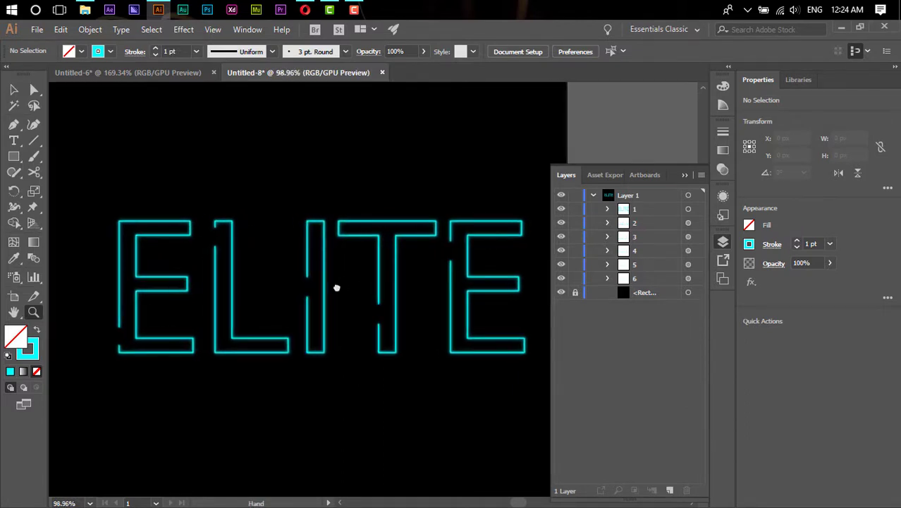
key("v")
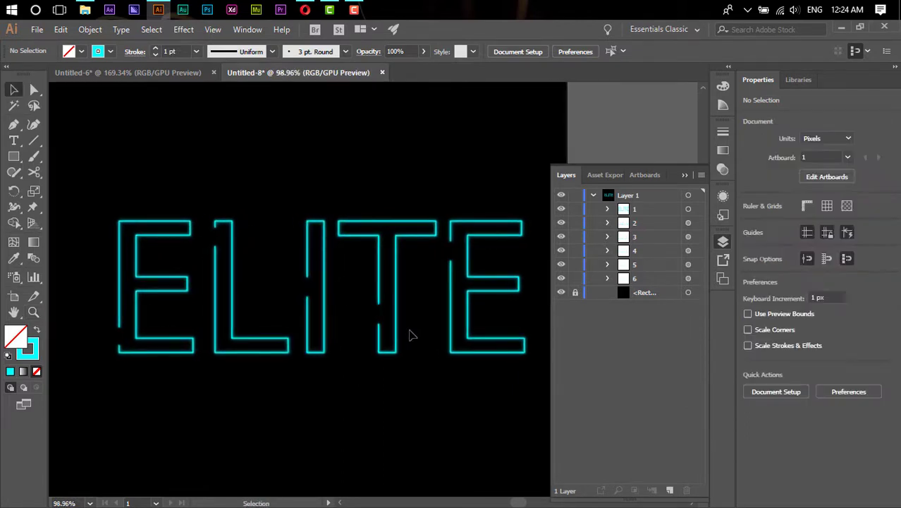
left_click(689, 279)
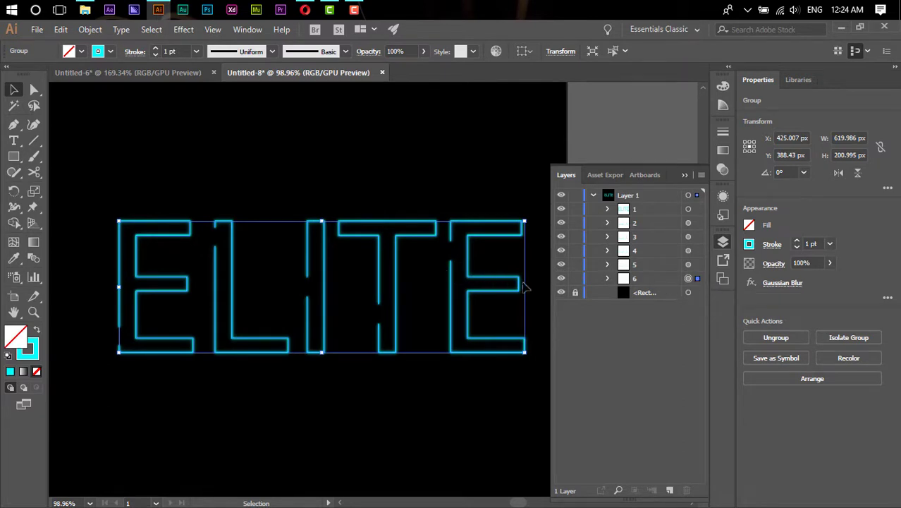
left_click_drag(360, 279, 356, 192)
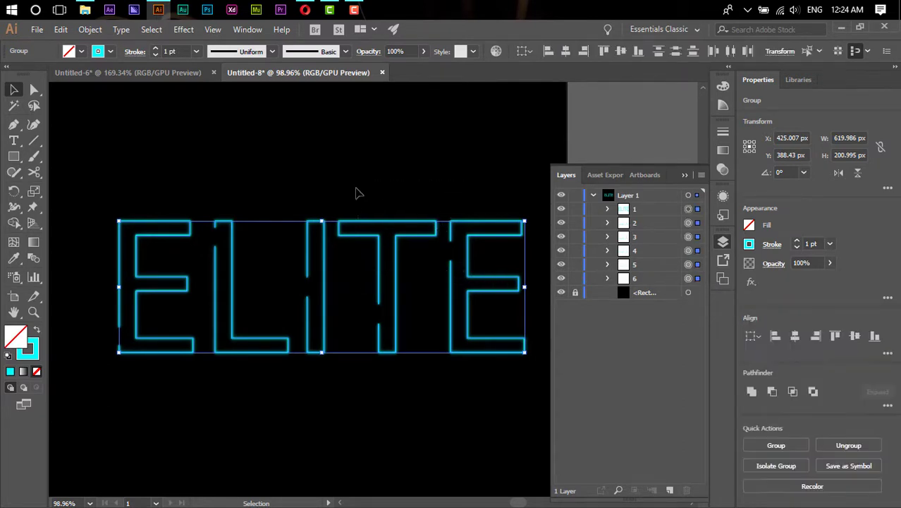
left_click(386, 268)
left_click(336, 285)
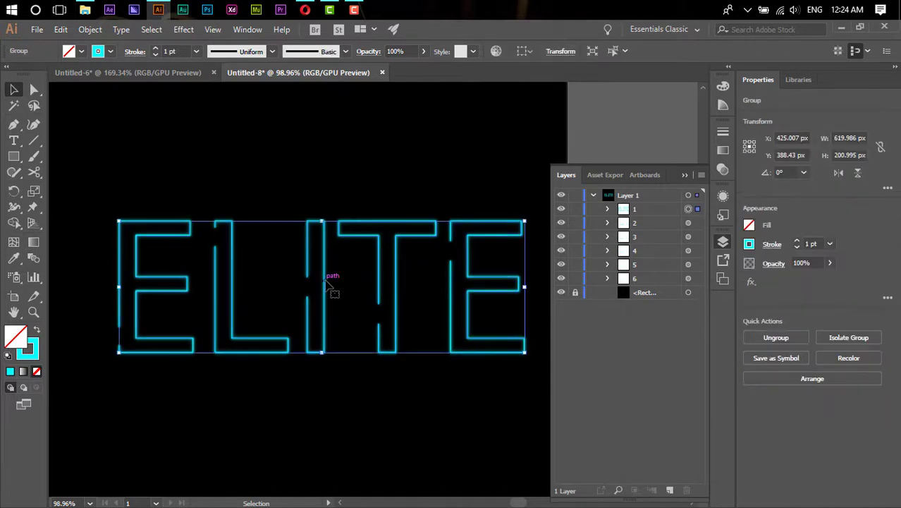
left_click(304, 276)
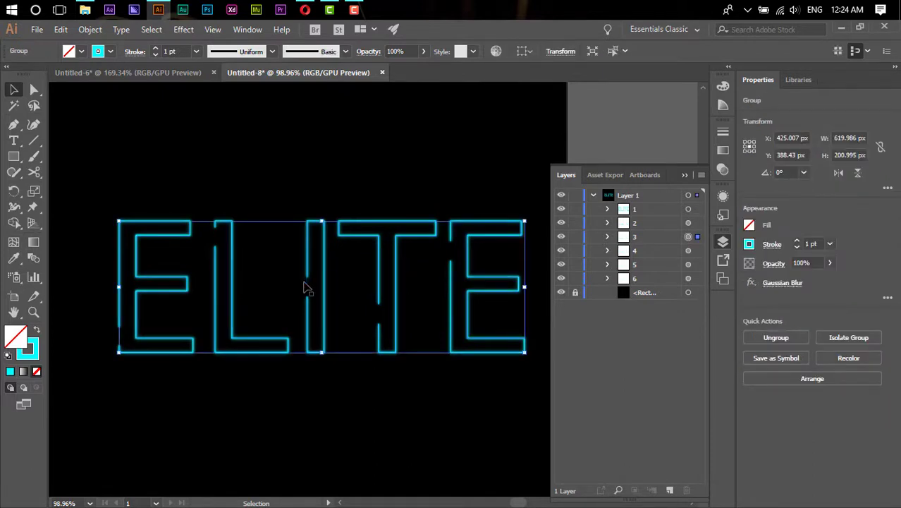
Set ELITE group 6 to the Hard Light blending mode in the Transparency panel.
left_click(305, 296)
left_click(308, 307)
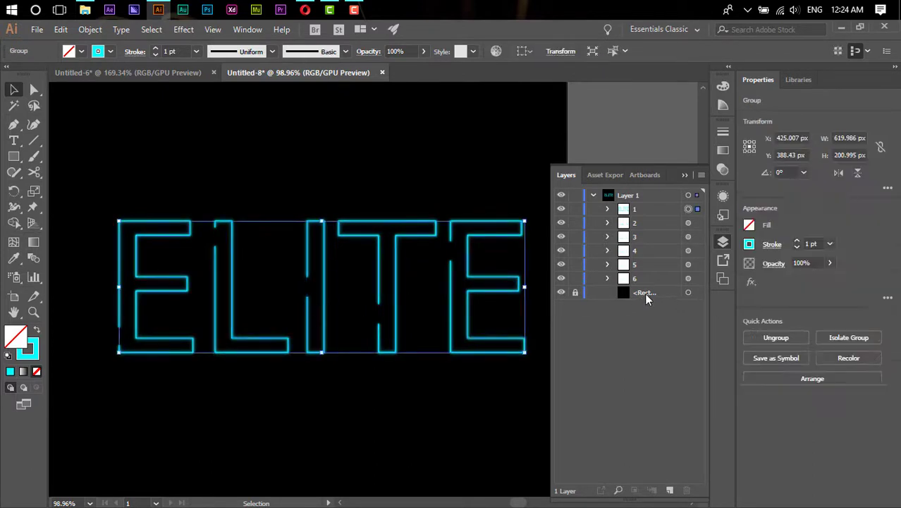
left_click(688, 278)
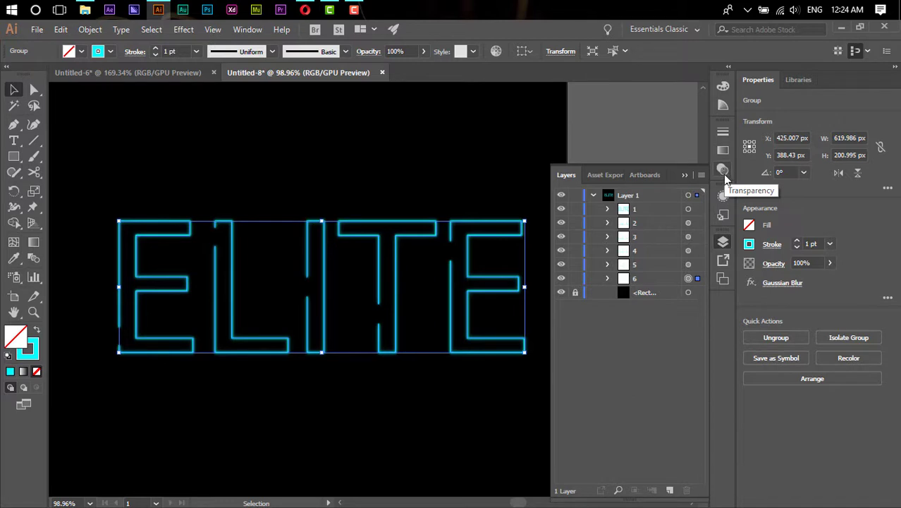
left_click(722, 171)
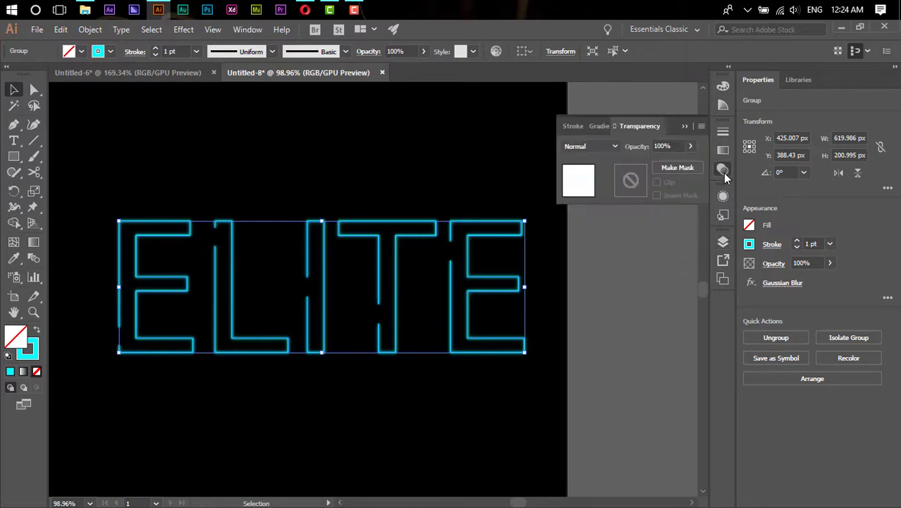
left_click(615, 146)
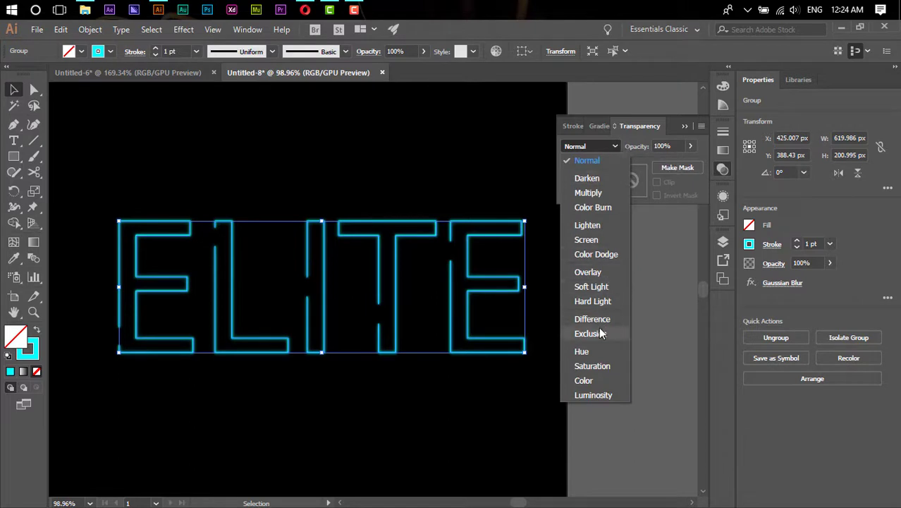
left_click(605, 302)
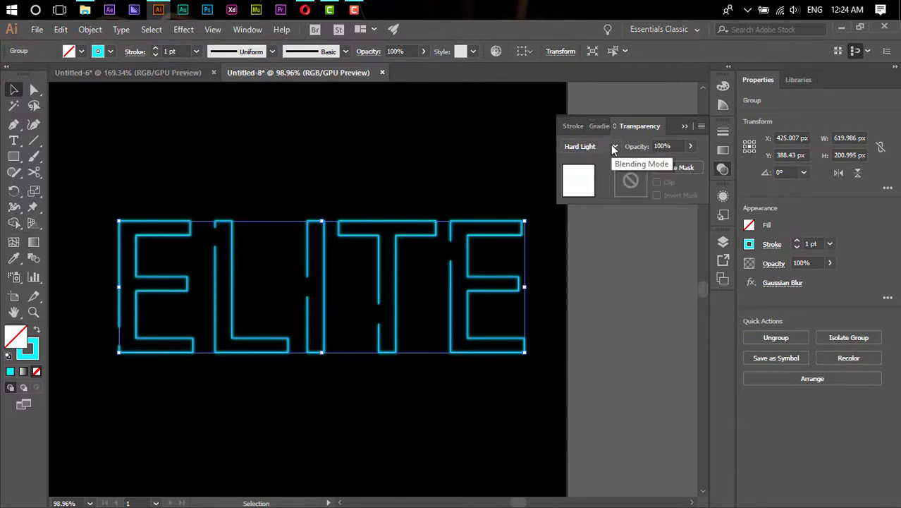
left_click(547, 215)
Zoom to about 888% on the E and T strokes, then target sublayer 1 in Layers.
key("z")
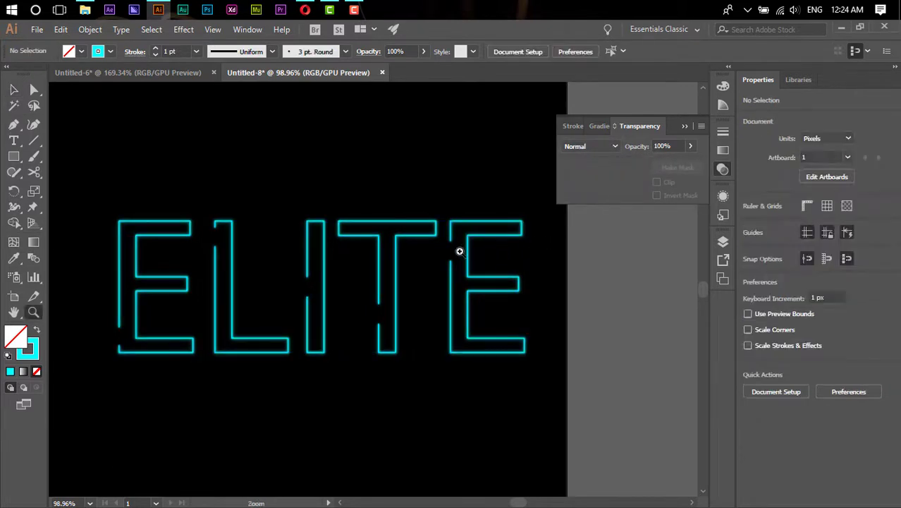
left_click_drag(460, 249, 613, 298)
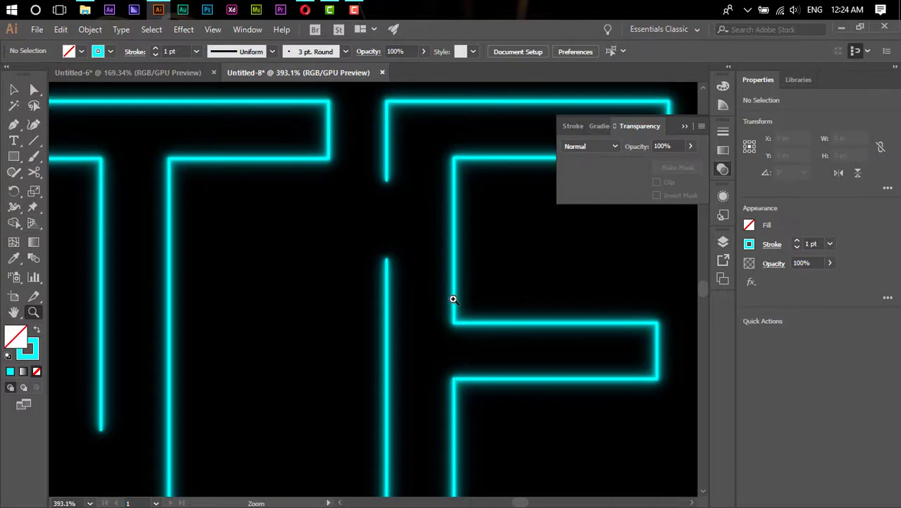
left_click_drag(453, 298, 608, 319)
key("v")
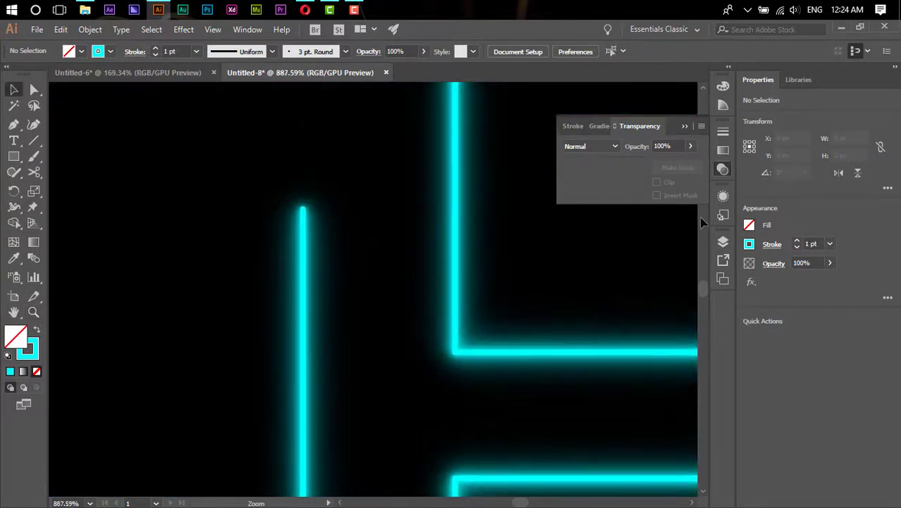
left_click(723, 241)
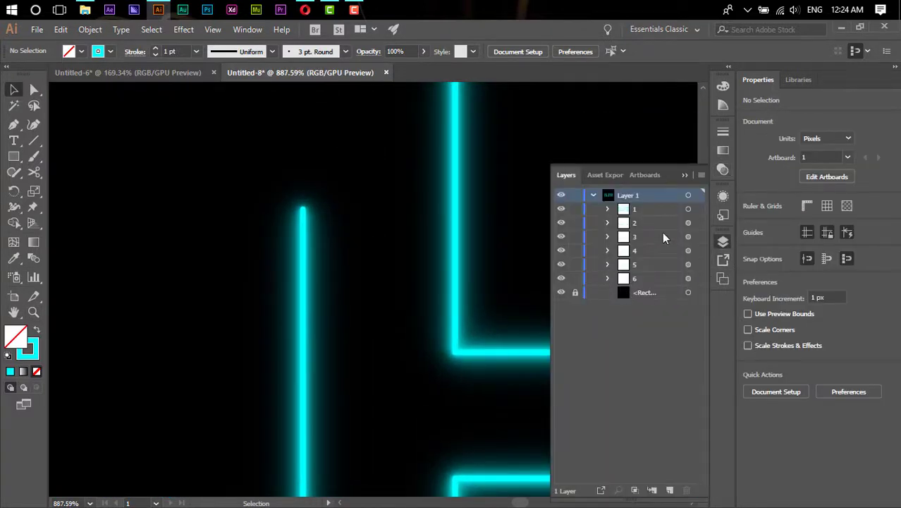
left_click(688, 209)
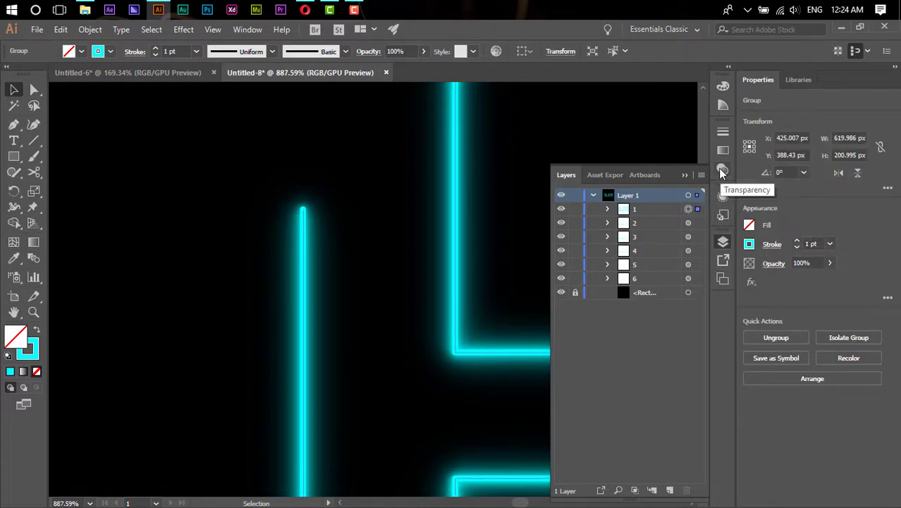
Cycle the ELITE group's blend mode through Hard Light, Overlay and Screen, ending on Soft Light.
left_click(721, 172)
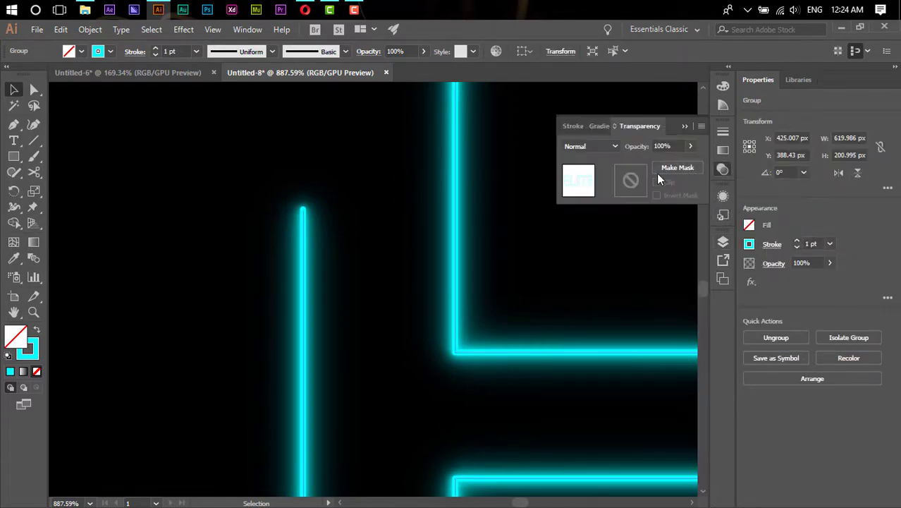
left_click(606, 147)
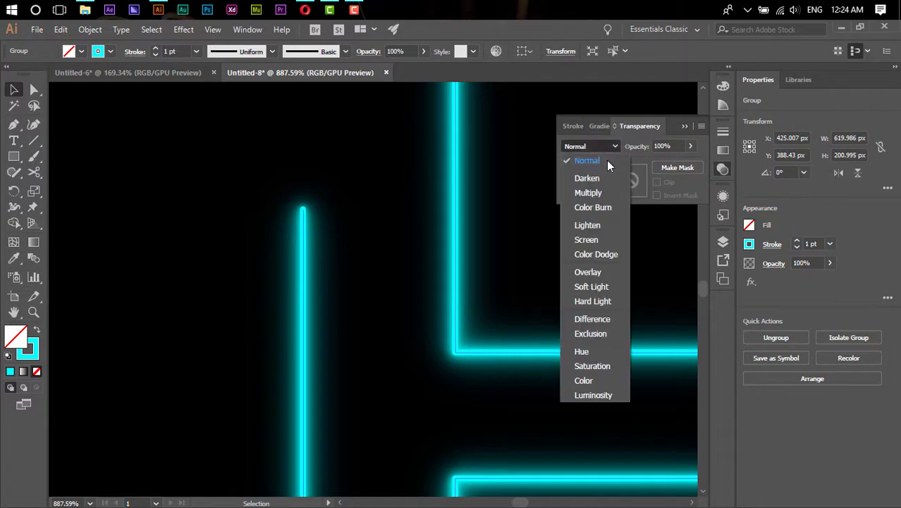
left_click(597, 299)
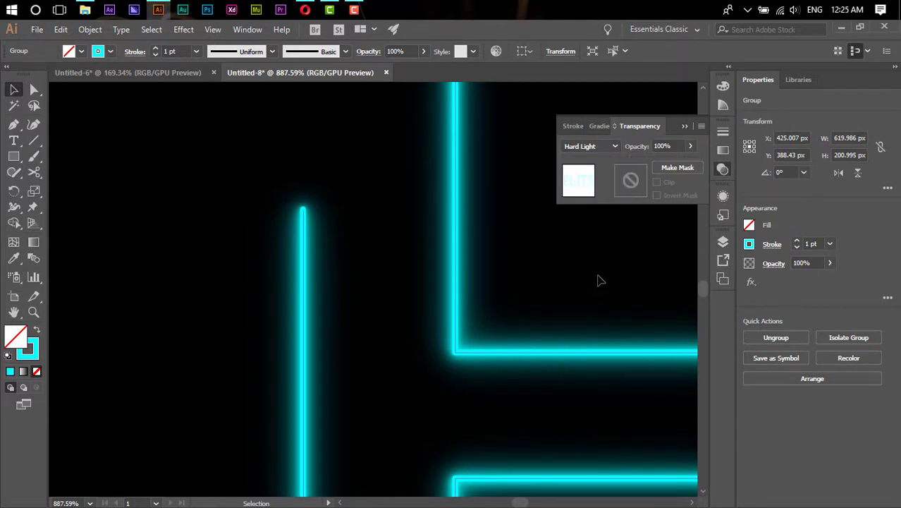
left_click(606, 146)
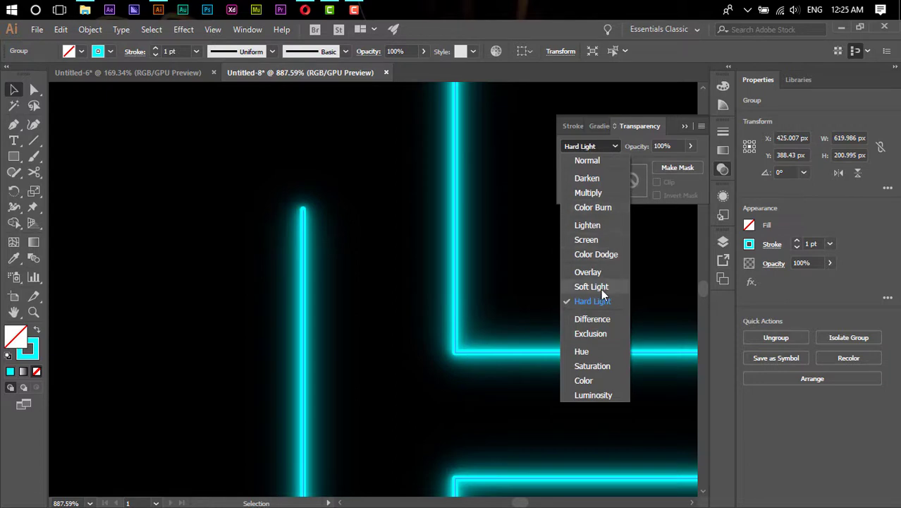
left_click(602, 271)
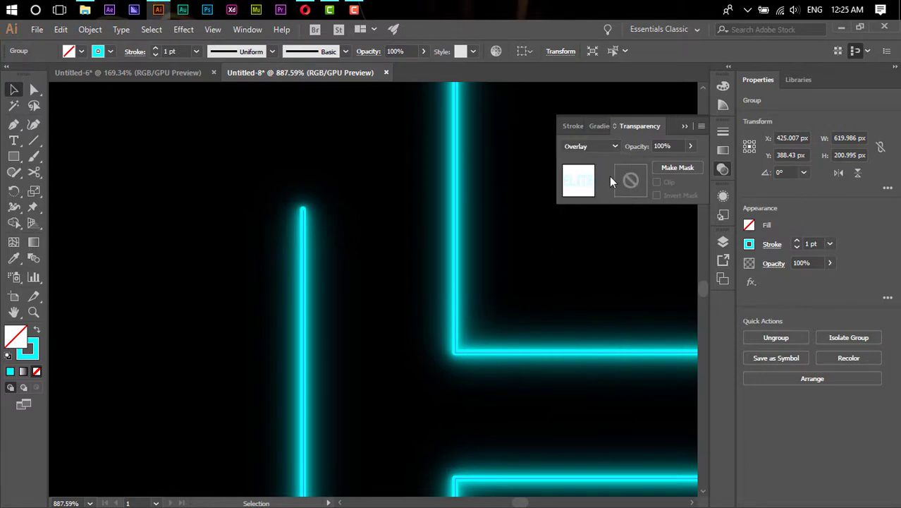
left_click(606, 145)
left_click(593, 240)
left_click(614, 148)
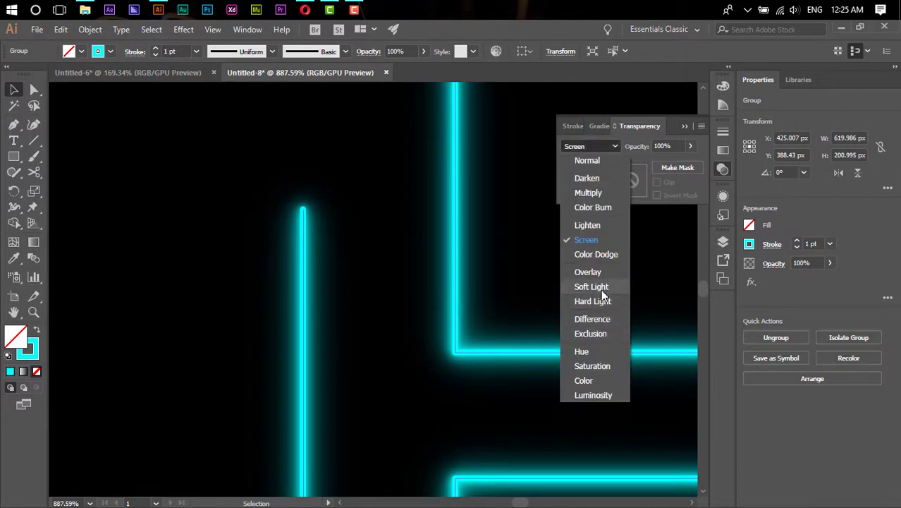
left_click(600, 288)
Deselect and zoom out so the whole glowing ELITE word fits in view.
left_click(603, 294)
key("z")
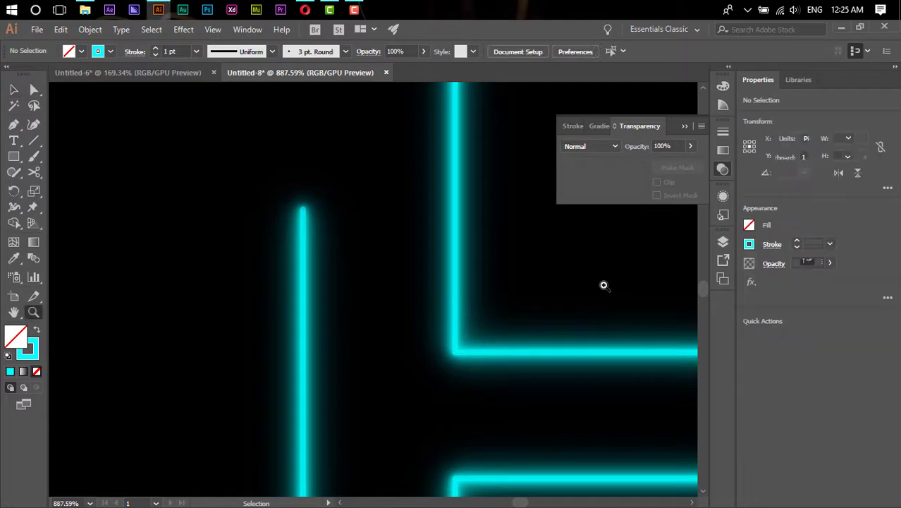
left_click(332, 334, "alt")
left_click(276, 341, "alt")
left_click_drag(358, 339, 342, 350)
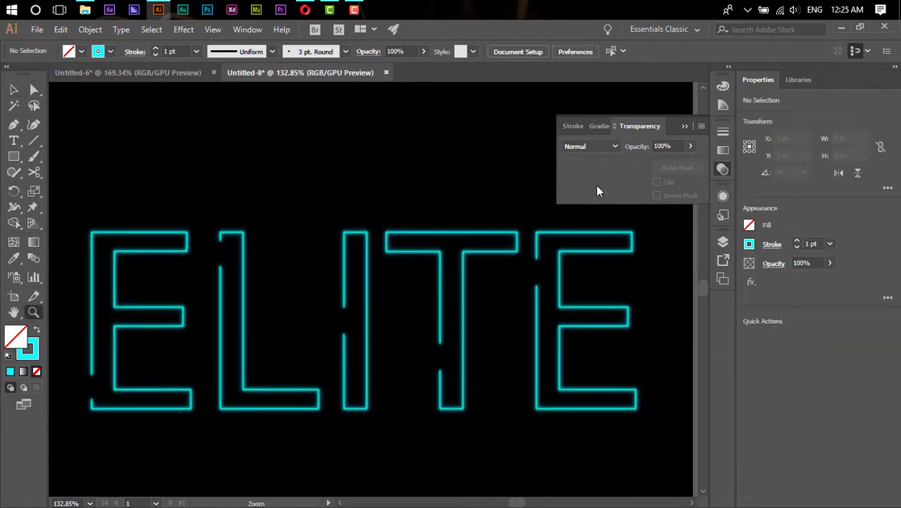
left_click(685, 127)
left_click_drag(525, 299, 531, 269)
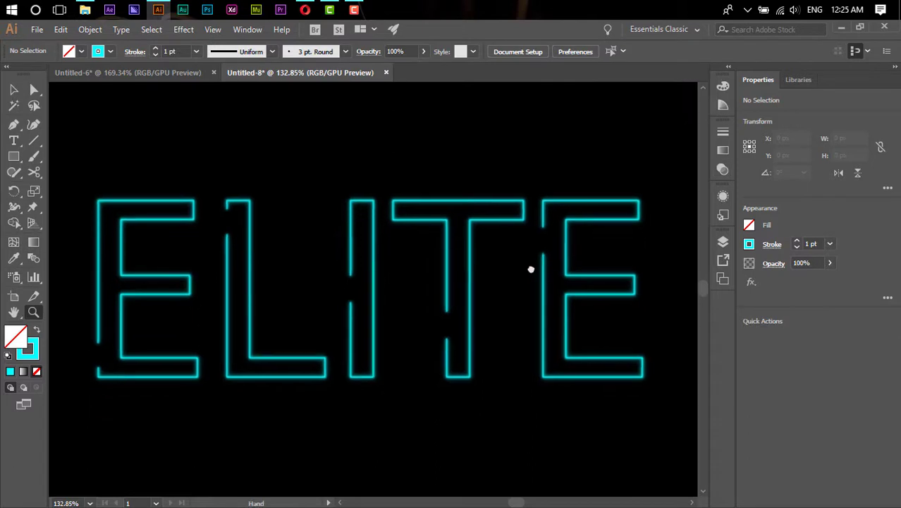
key("v")
Zoom in on the bottom of the T stem to inspect the glow.
key("z")
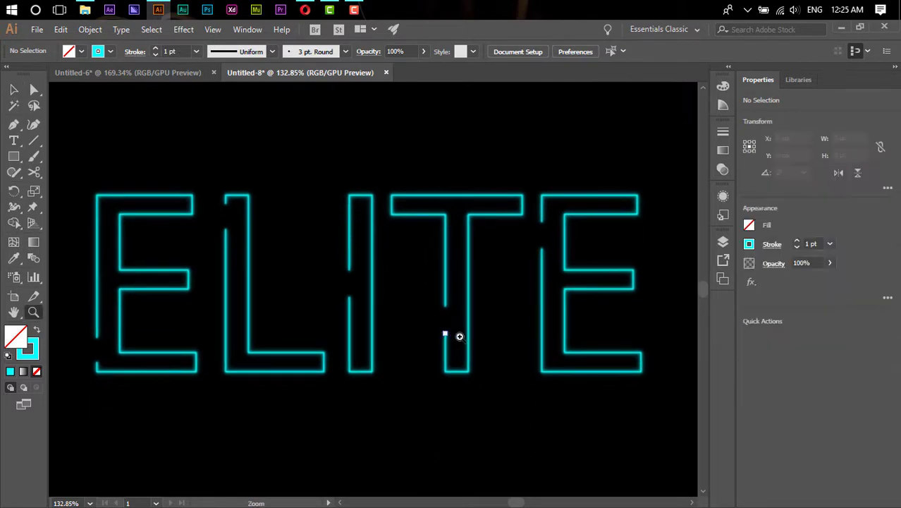
mouse_move(446, 334)
left_mouse_down()
mouse_move(589, 354)
mouse_move(416, 320)
mouse_move(615, 343)
mouse_move(227, 345)
mouse_move(411, 338)
mouse_move(310, 354)
mouse_move(278, 354)
mouse_move(414, 342)
mouse_move(388, 349)
left_mouse_up()
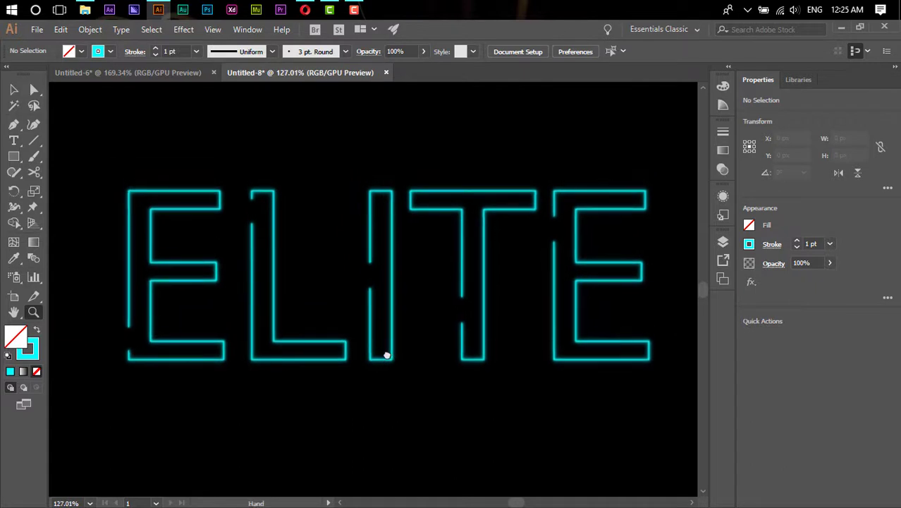
key("v")
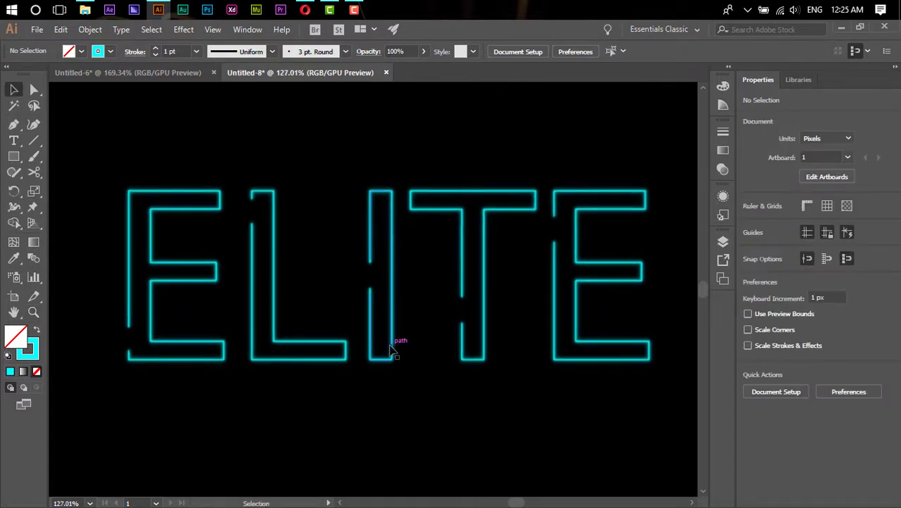
Scale the ELITE group down to 440.67 × 142.86 px, then reselect it with a marquee.
left_click(463, 288)
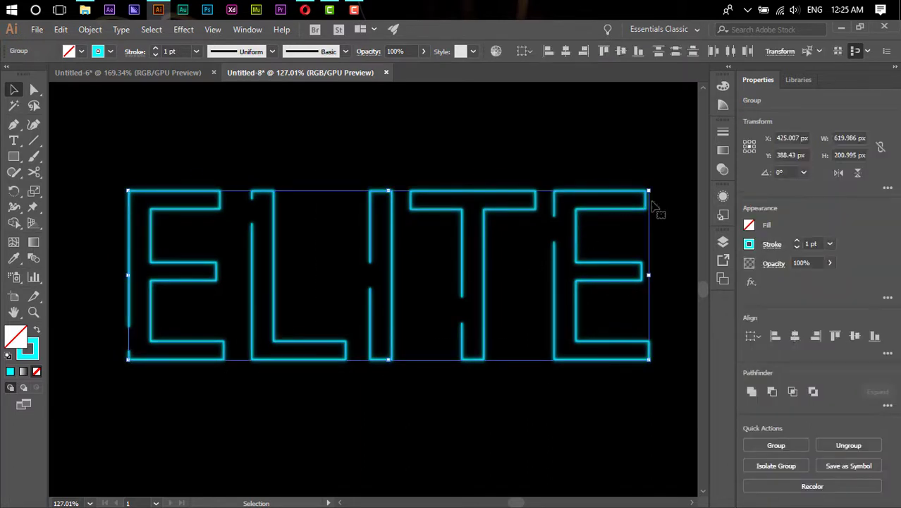
left_click_drag(650, 189, 574, 215)
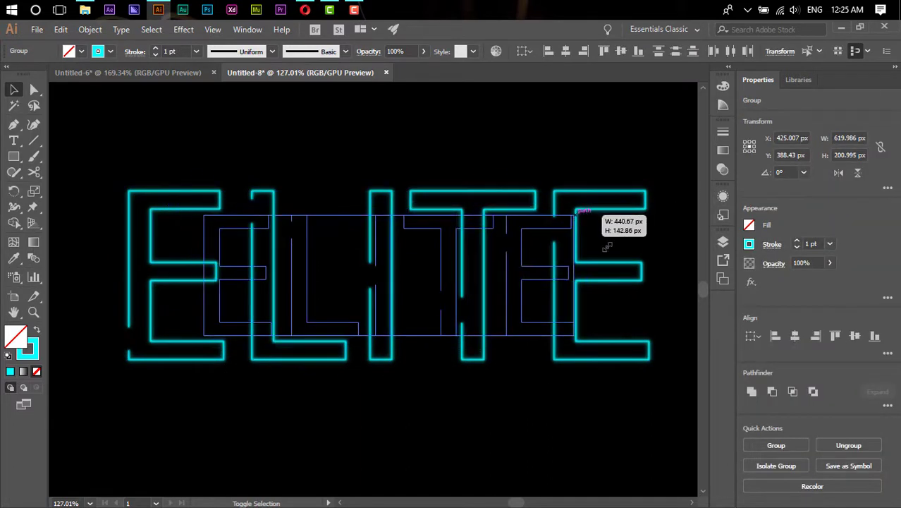
left_click_drag(607, 246, 620, 271)
left_click(615, 293)
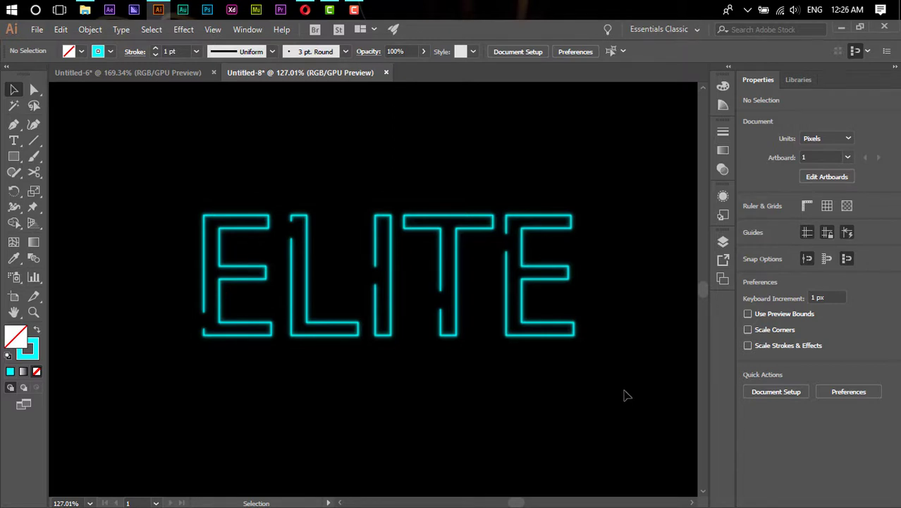
left_click_drag(624, 395, 120, 171)
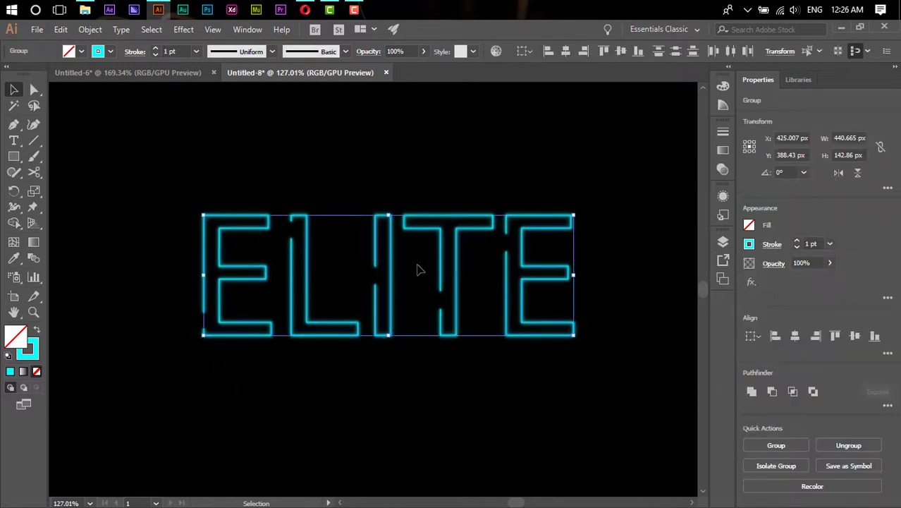
Try a green stroke on the ELITE outline, with red at 70 and blue lowered.
left_click(751, 245)
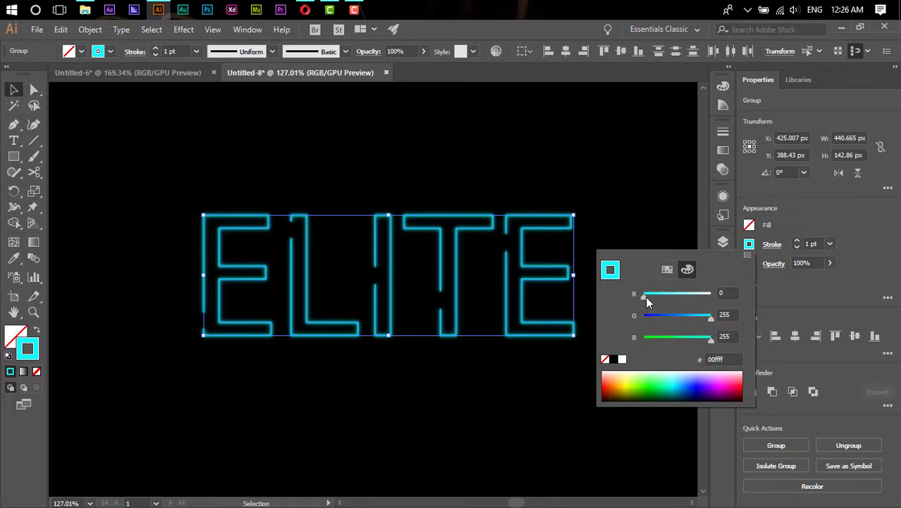
left_click_drag(644, 297, 662, 297)
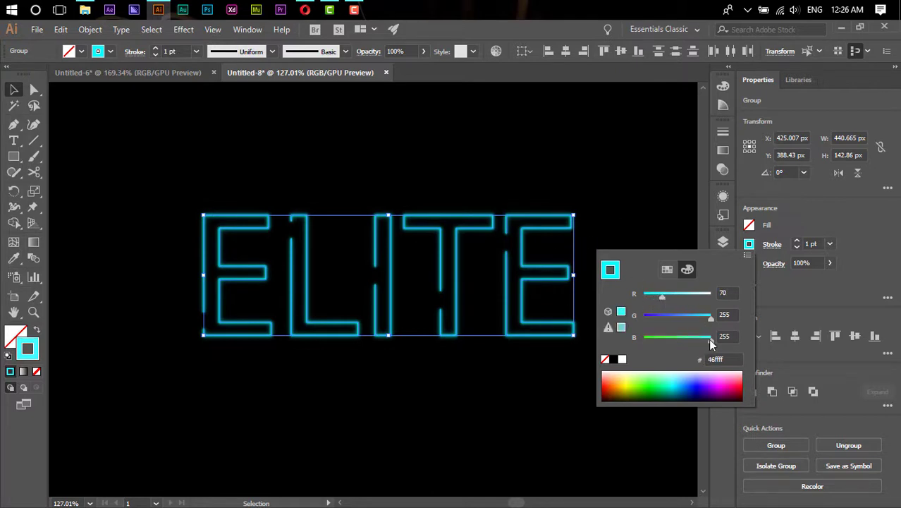
left_click_drag(710, 338, 667, 339)
left_click(652, 208)
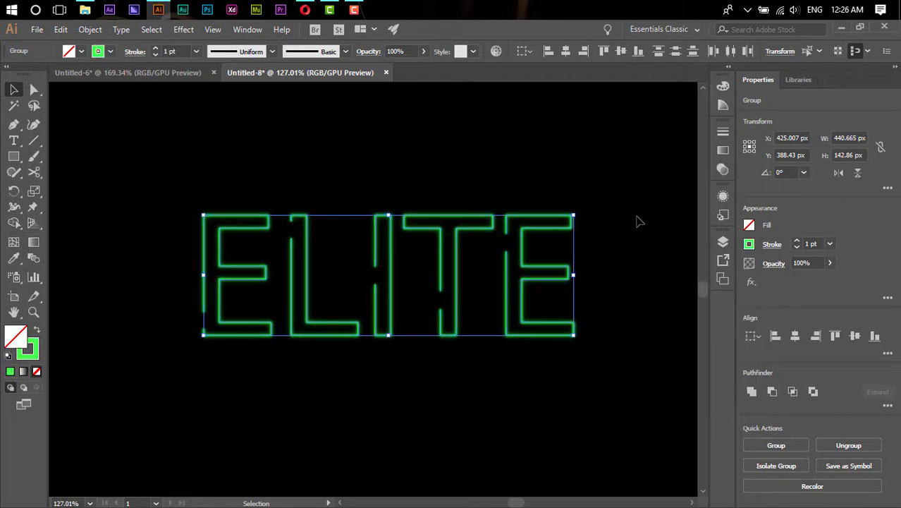
Reselect the ELITE group and change its stroke colour to red-orange ff410a.
left_click(630, 251)
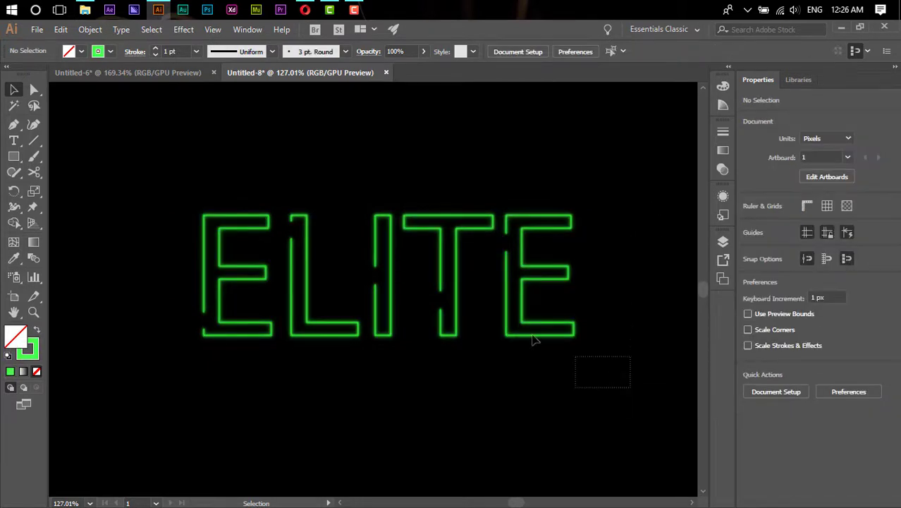
left_click_drag(630, 386, 165, 177)
left_click(486, 305)
left_click(457, 303)
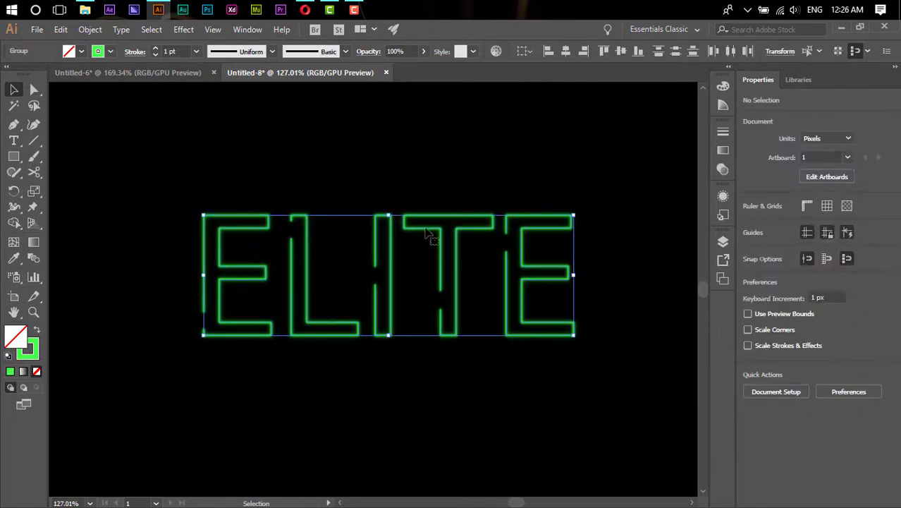
left_click(749, 244)
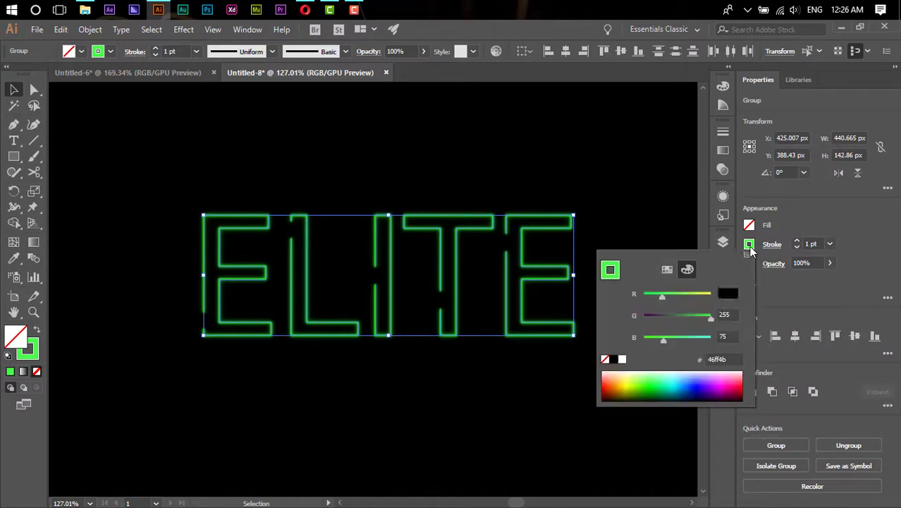
left_click(608, 377)
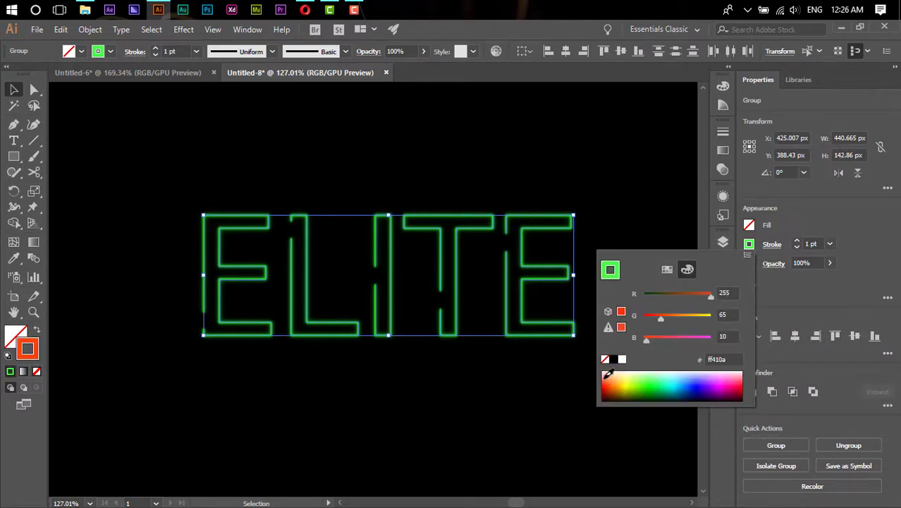
left_click(618, 206)
Deselect the ELITE group to view the red-orange neon glow.
left_click(631, 240)
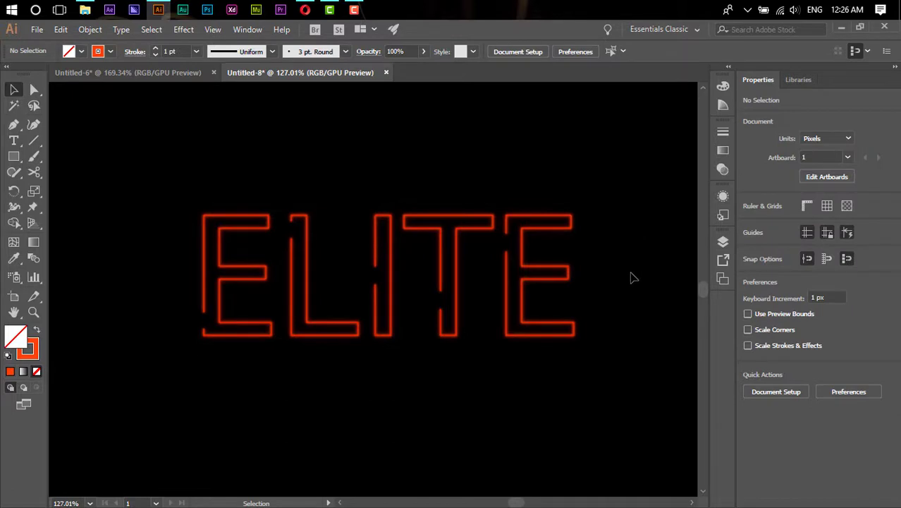
left_click(454, 316)
left_click(569, 366)
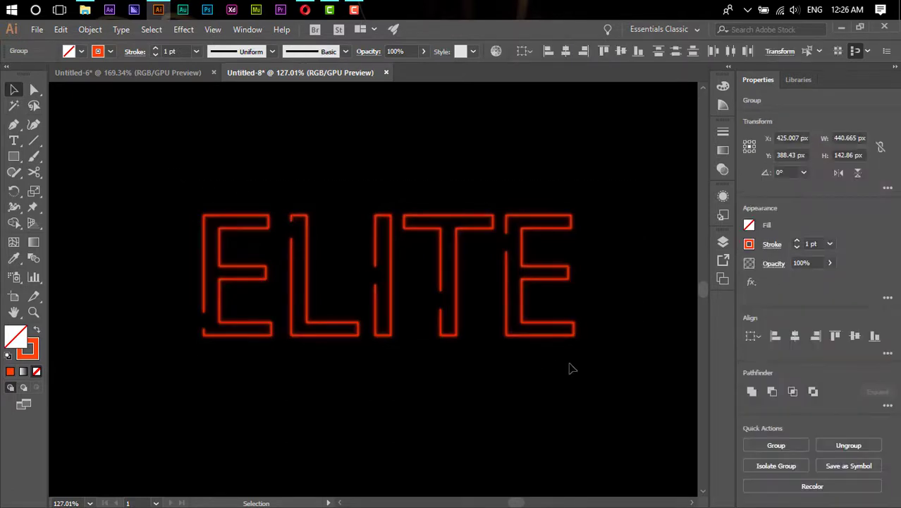
left_click_drag(573, 365, 568, 368)
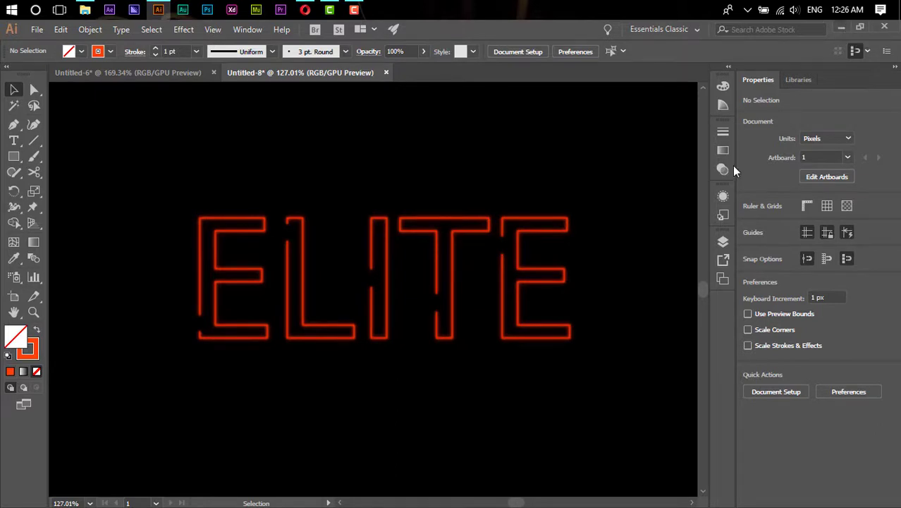
Minimise Illustrator from the taskbar so the desktop shows.
left_click(842, 29)
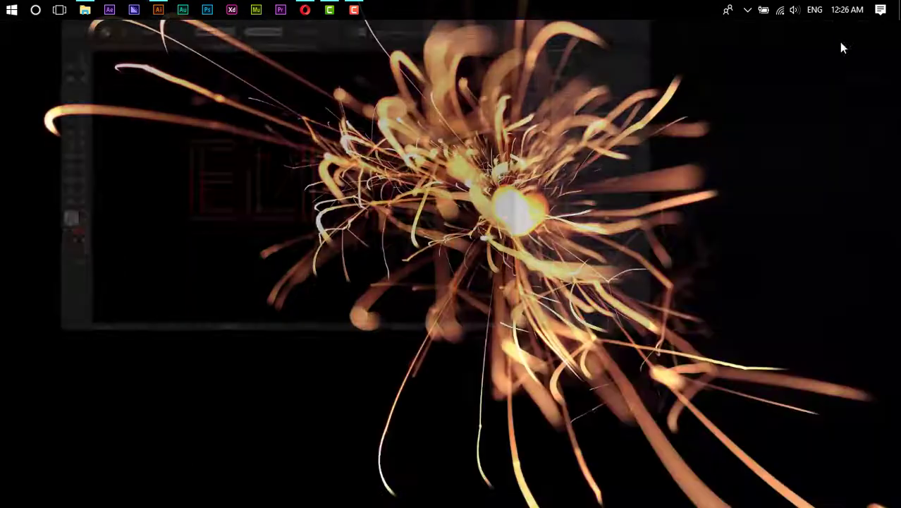